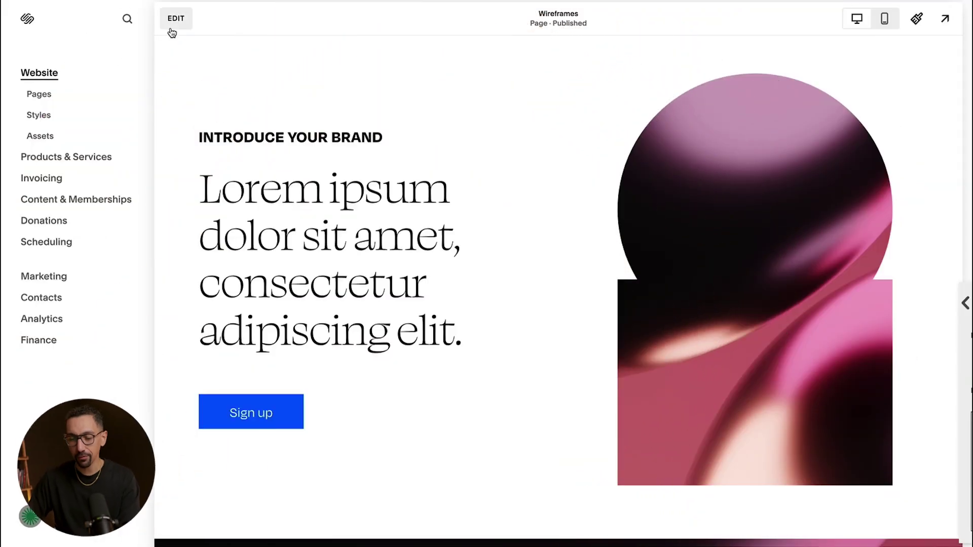
Step: Open the Wireframes page for editing and look over the Introduce Your Brand and Make it stand out sections
{"action": "left_click", "coordinate": [175, 19]}
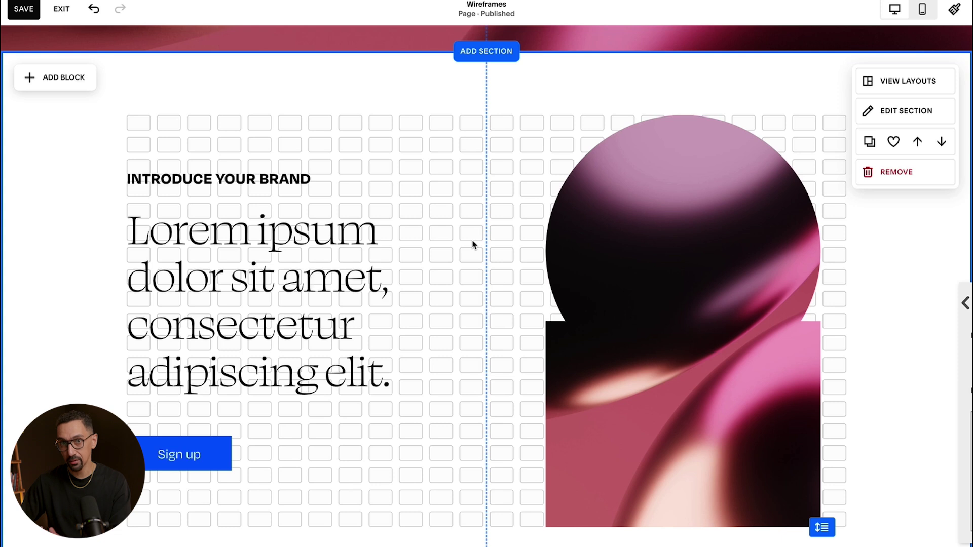
{"action": "scroll", "coordinate": [472, 244], "scroll_direction": "down", "scroll_amount": 2}
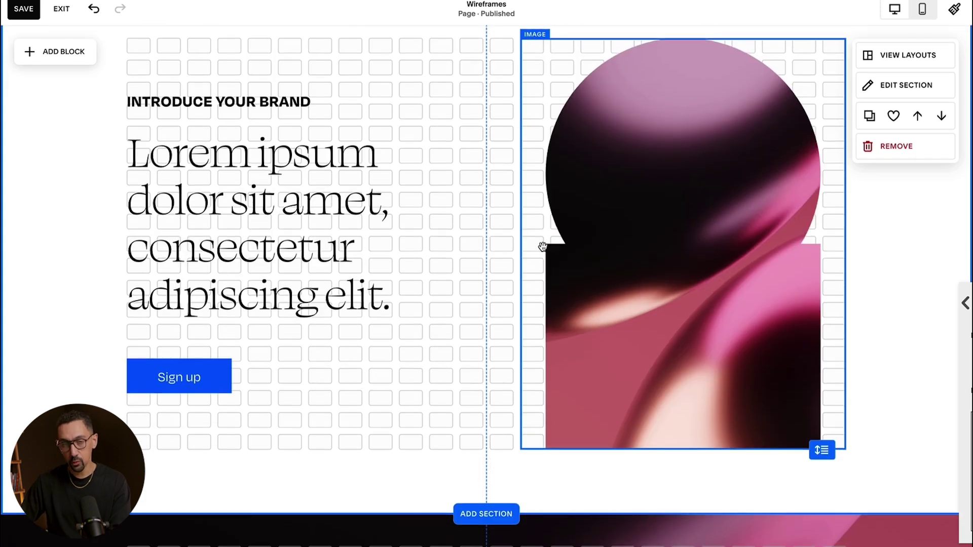
{"action": "scroll", "coordinate": [484, 126], "scroll_direction": "up", "scroll_amount": 2}
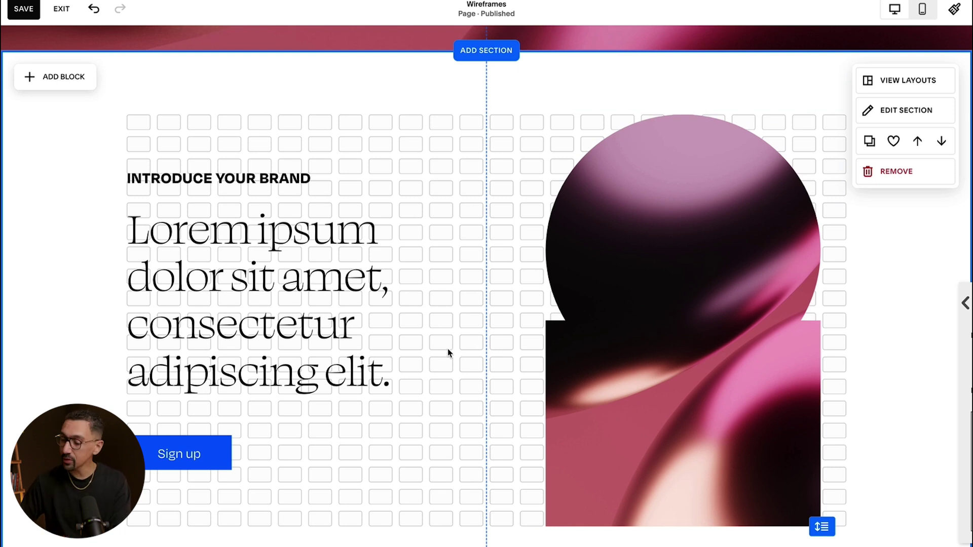
{"action": "scroll", "coordinate": [486, 370], "scroll_direction": "down", "scroll_amount": 7}
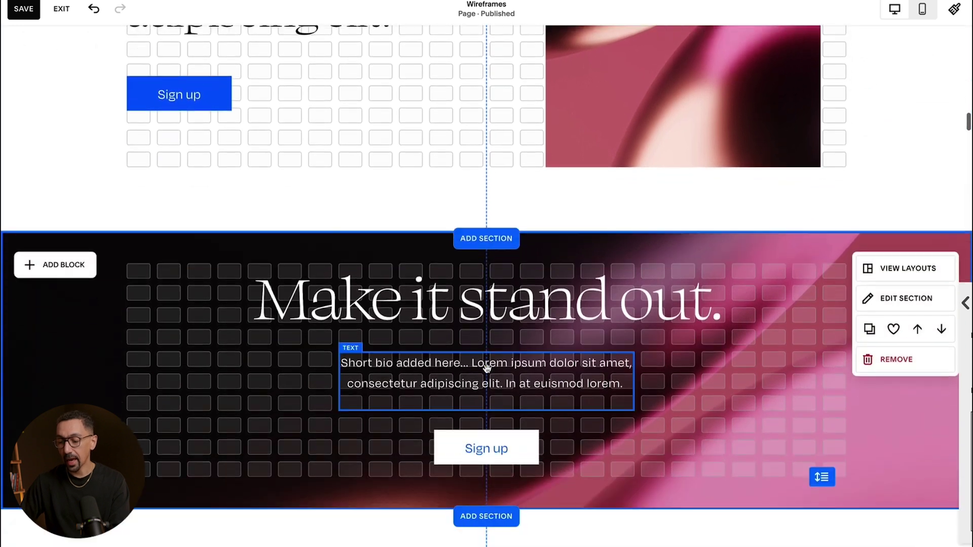
{"action": "scroll", "coordinate": [453, 267], "scroll_direction": "up", "scroll_amount": 5}
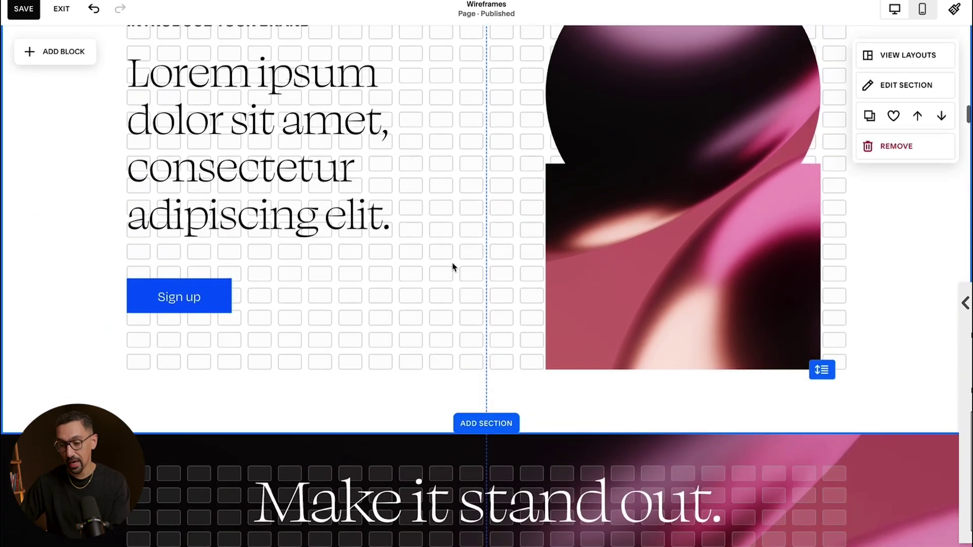
{"action": "scroll", "coordinate": [453, 267], "scroll_direction": "up", "scroll_amount": 4}
{"action": "scroll", "coordinate": [476, 228], "scroll_direction": "down", "scroll_amount": 2}
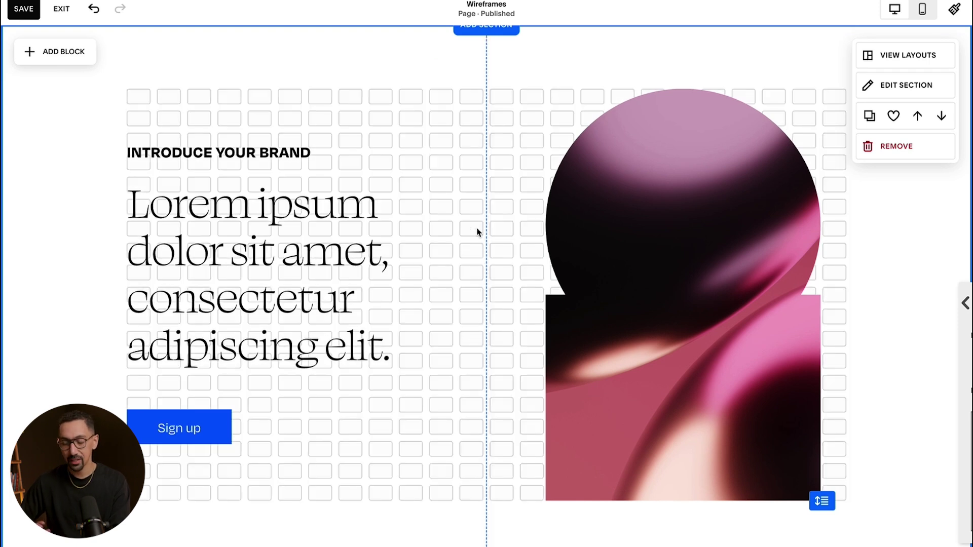
Step: In the mobile layout, move the image block above the Introduce Your Brand text, and return to the desktop layout
{"action": "left_click", "coordinate": [921, 11]}
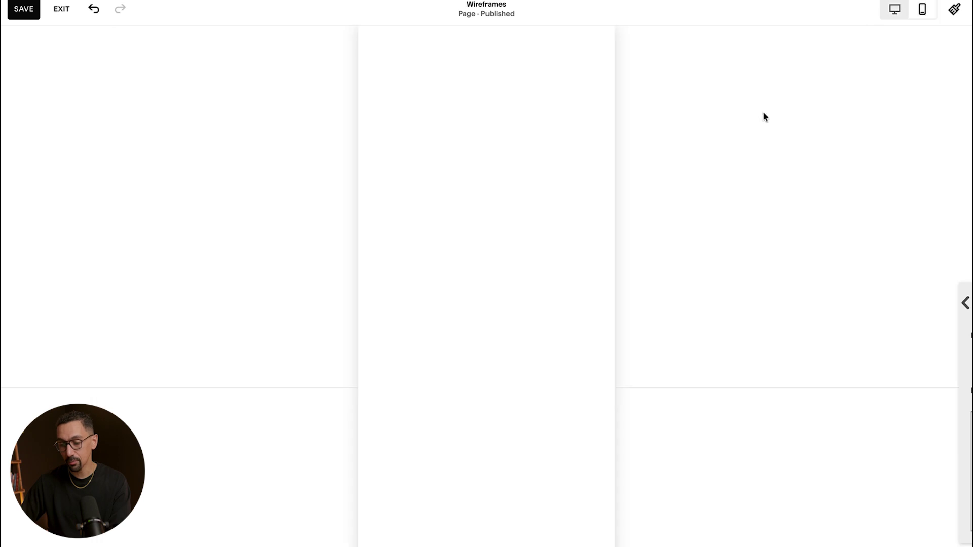
{"action": "left_click", "coordinate": [489, 370]}
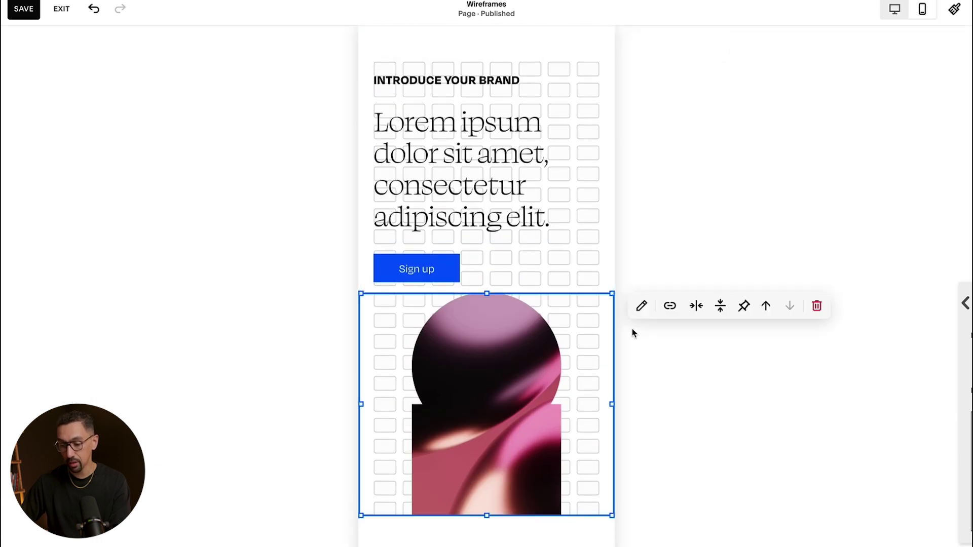
{"action": "left_click", "coordinate": [766, 306]}
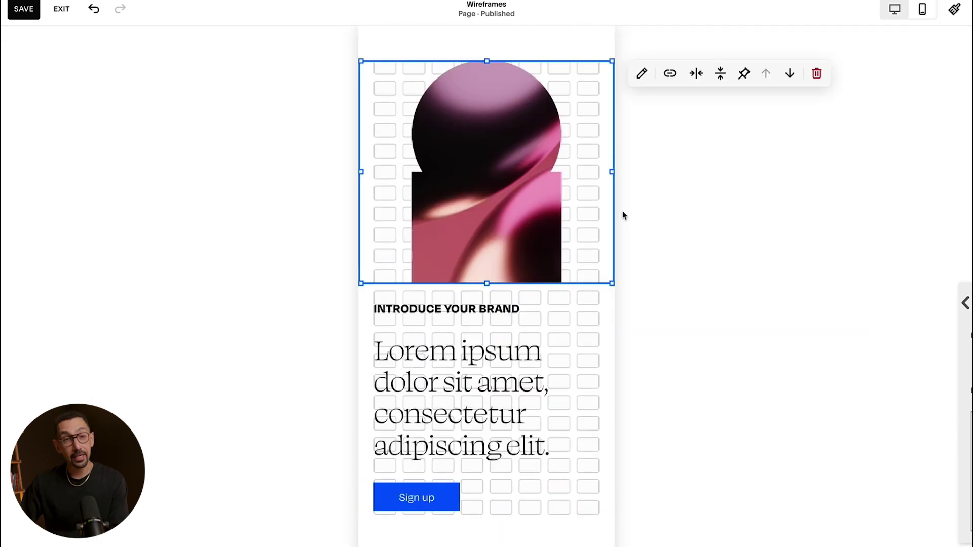
{"action": "left_click", "coordinate": [893, 10]}
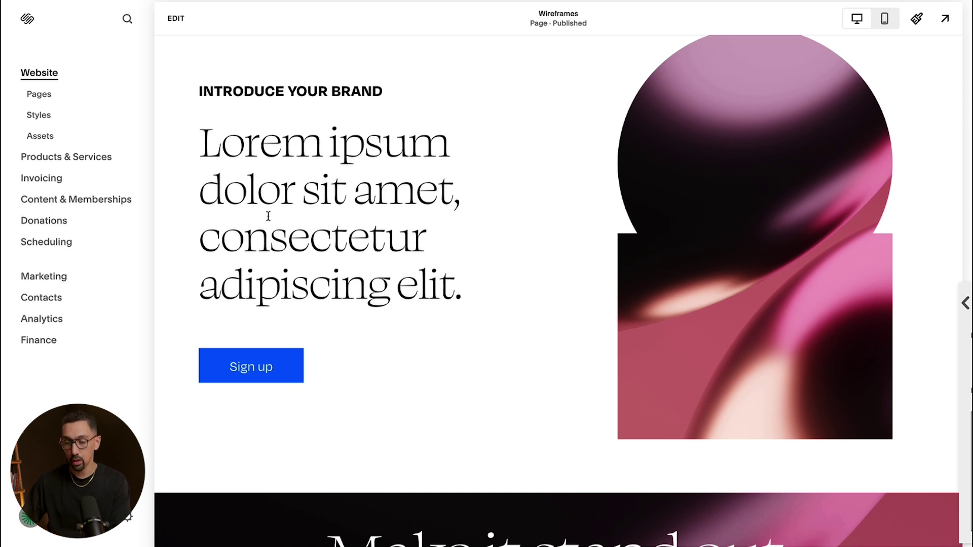
Step: In the site styles' spacing settings, set the maximum page width to 1440px
{"action": "left_click", "coordinate": [39, 115]}
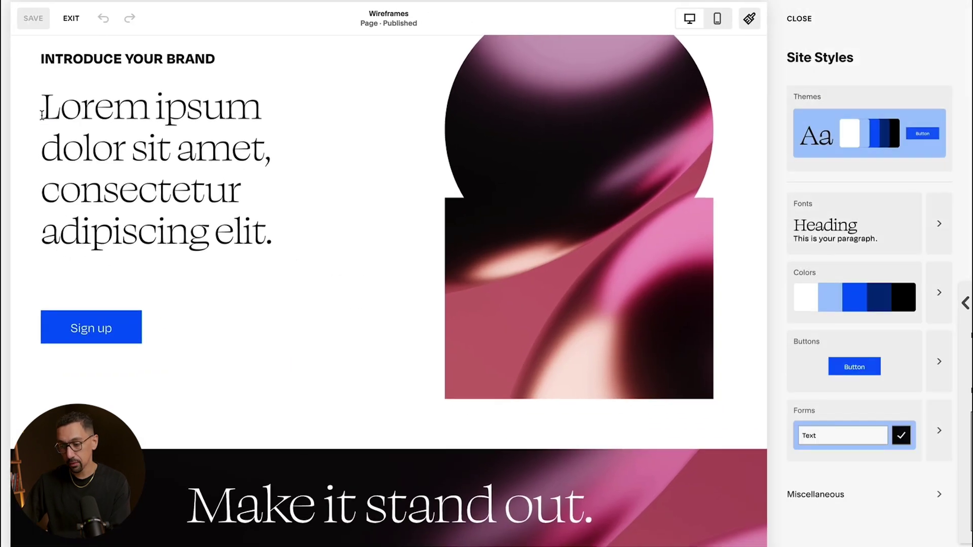
{"action": "left_click", "coordinate": [837, 490]}
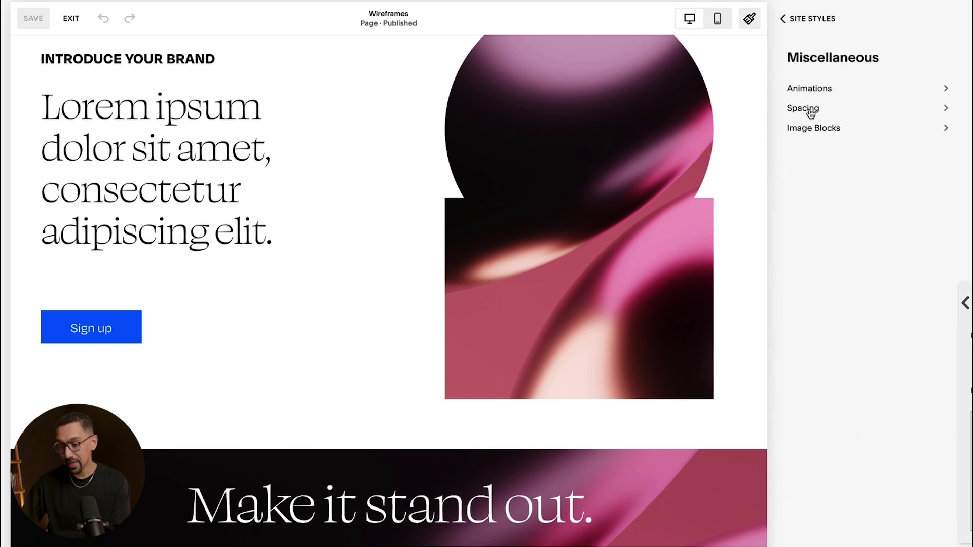
{"action": "left_click", "coordinate": [811, 111]}
{"action": "left_click", "coordinate": [935, 78]}
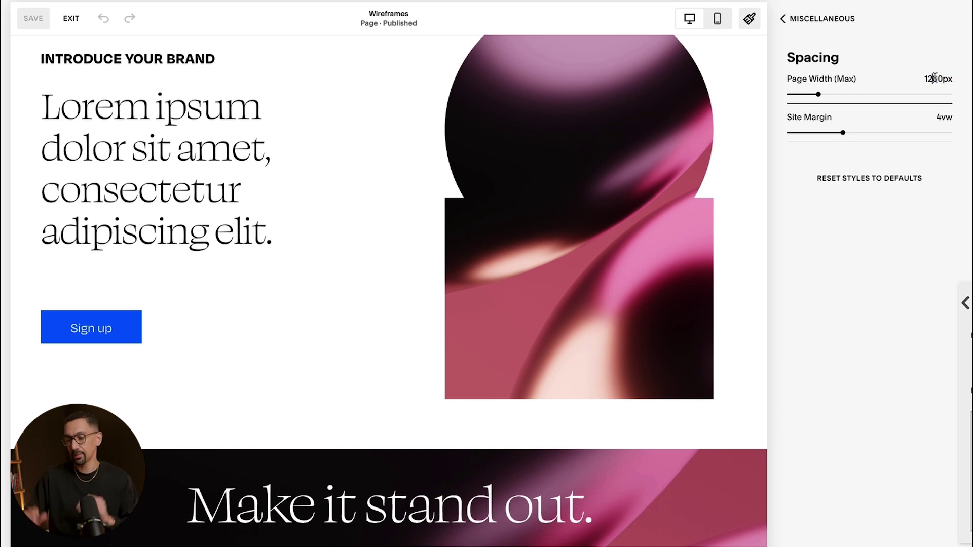
{"action": "left_click", "coordinate": [935, 77]}
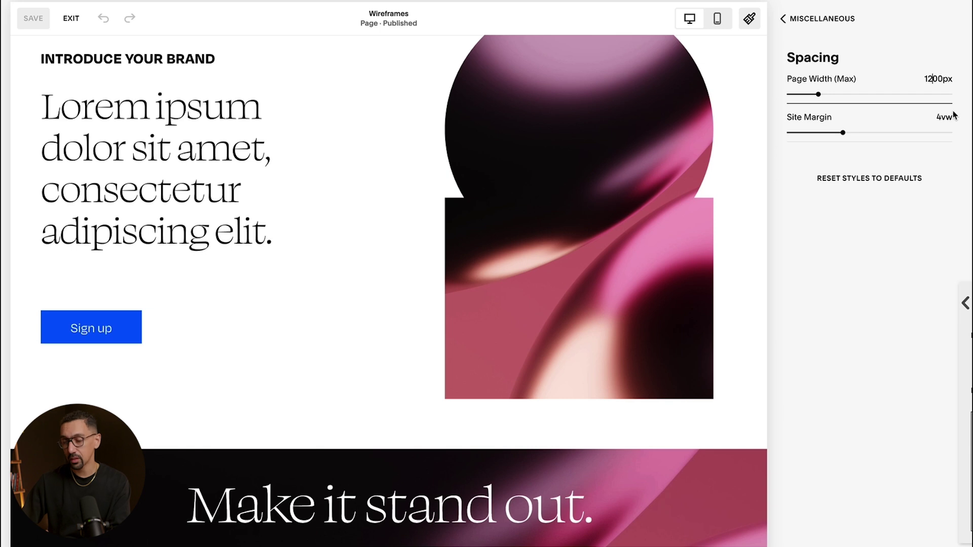
{"action": "double_click", "coordinate": [935, 77]}
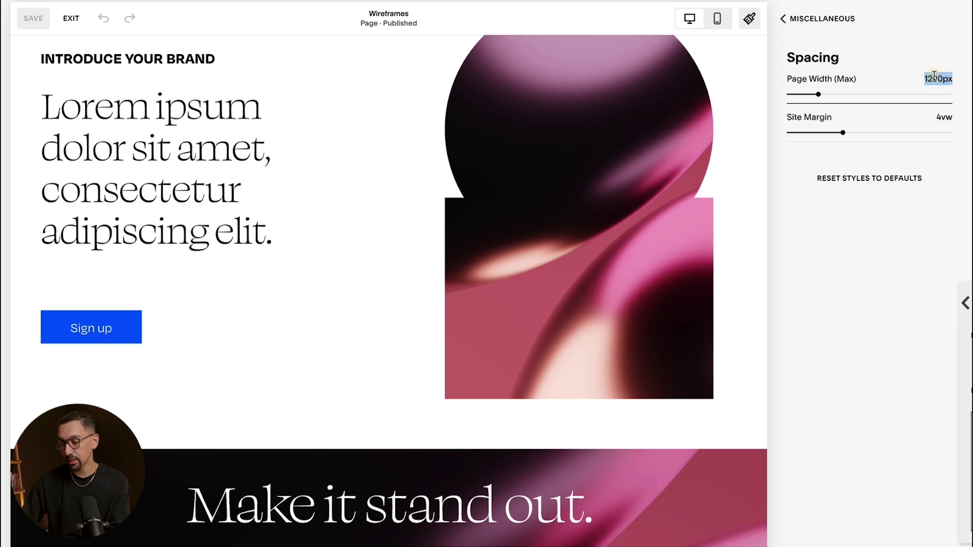
{"action": "type", "text": "1440px"}
{"action": "key", "text": "Return"}
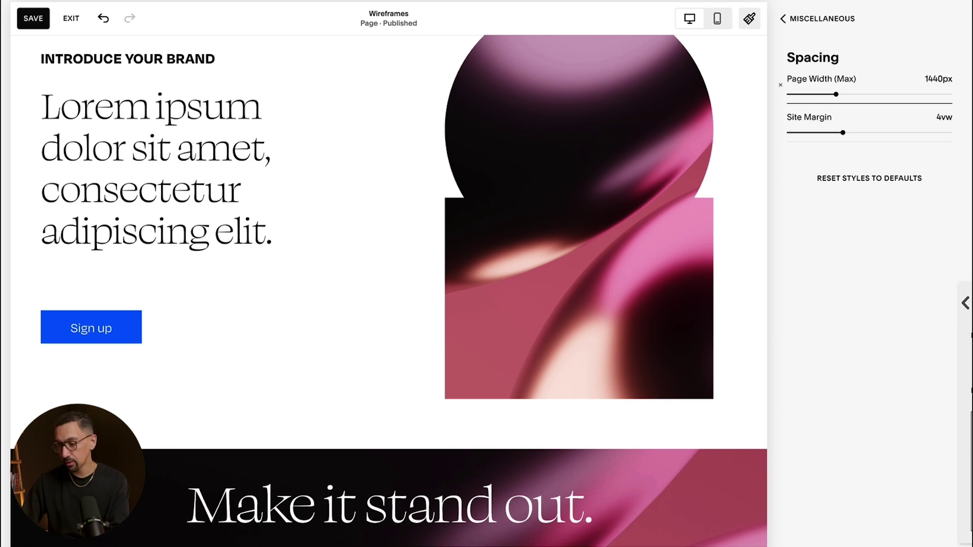
Step: Try site margins of 2vw and 1vw, settle on 3vw, and return to the main site styles
{"action": "left_click", "coordinate": [942, 119]}
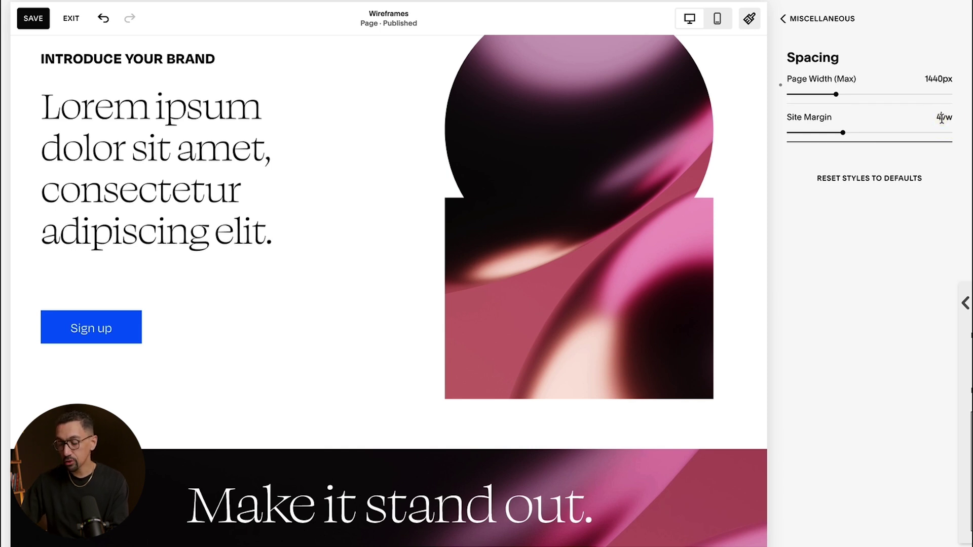
{"action": "type", "text": "3"}
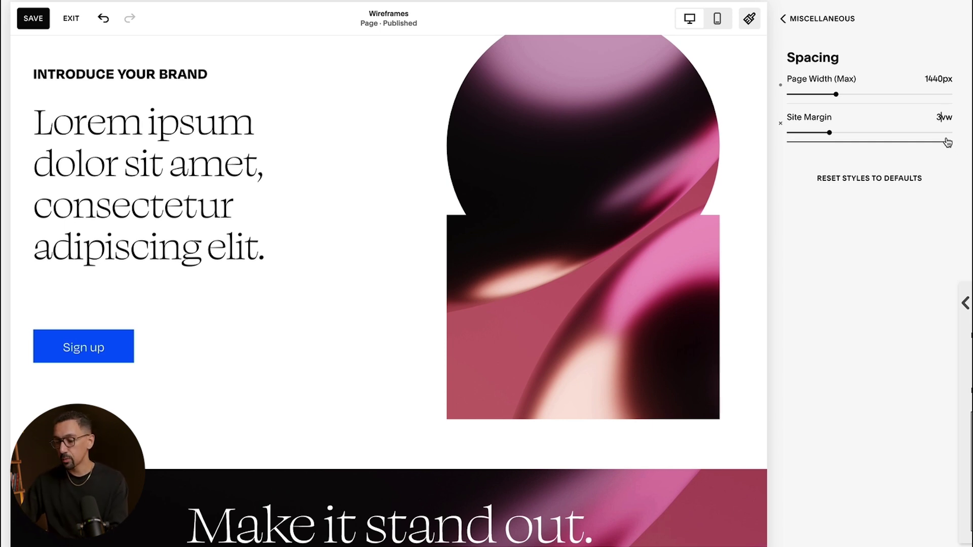
{"action": "double_click", "coordinate": [939, 117]}
{"action": "type", "text": "2"}
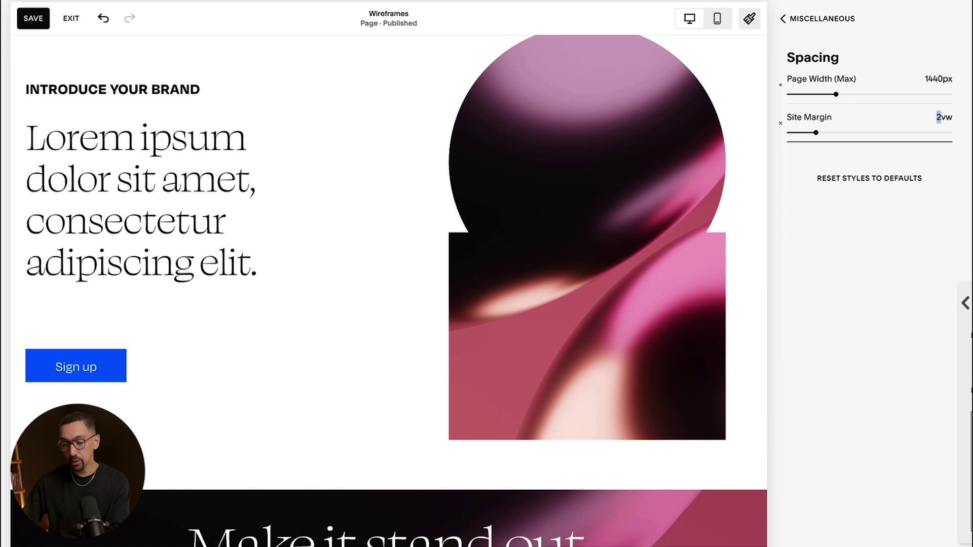
{"action": "key", "text": "Down"}
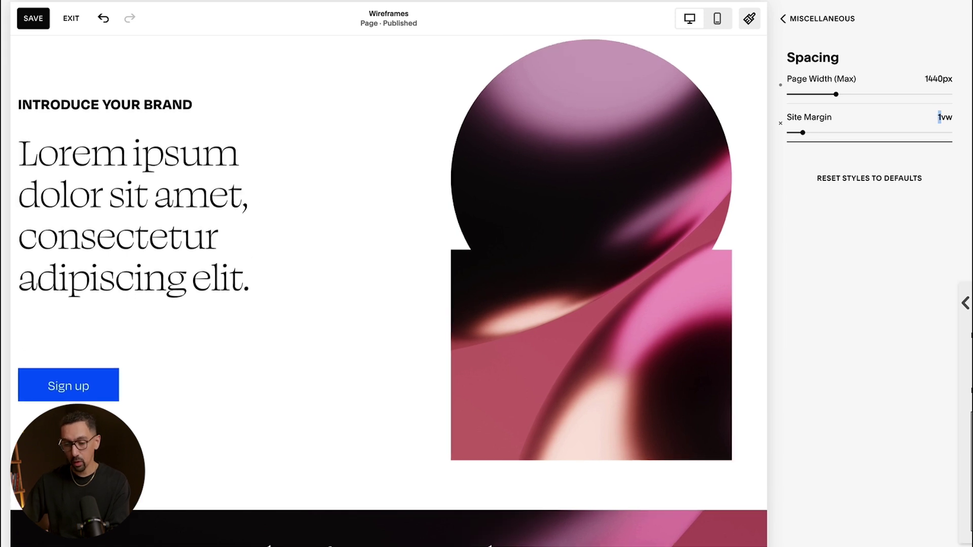
{"action": "key", "text": "Up"}
{"action": "key", "text": "Up"}
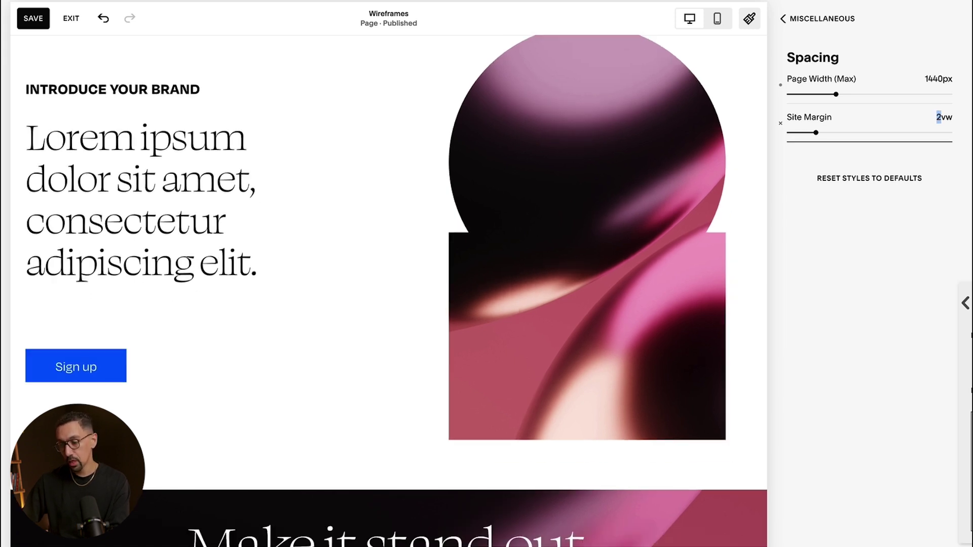
{"action": "left_click", "coordinate": [815, 20]}
{"action": "left_click", "coordinate": [815, 22]}
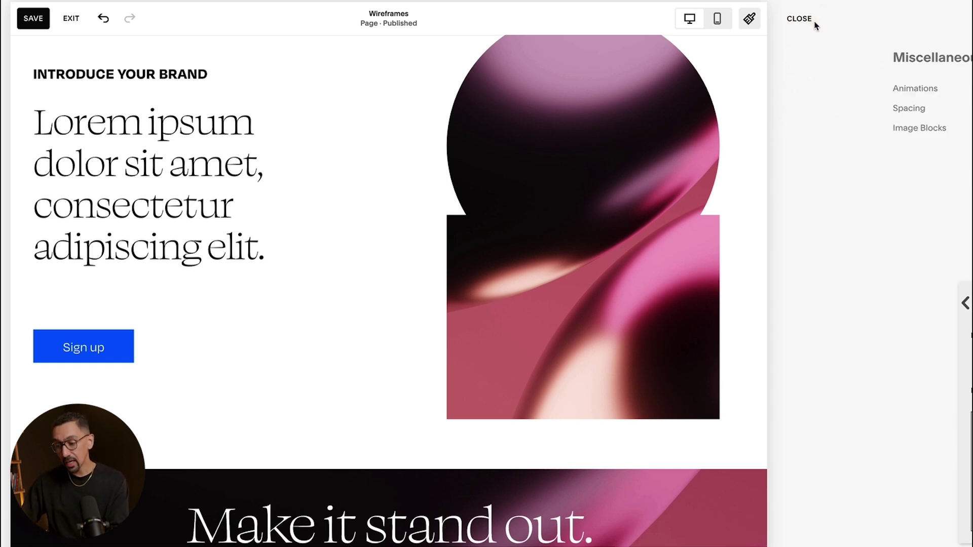
Step: Open the full collection of font packs in the site's font styles and browse the heading and paragraph pairings
{"action": "left_click", "coordinate": [938, 220]}
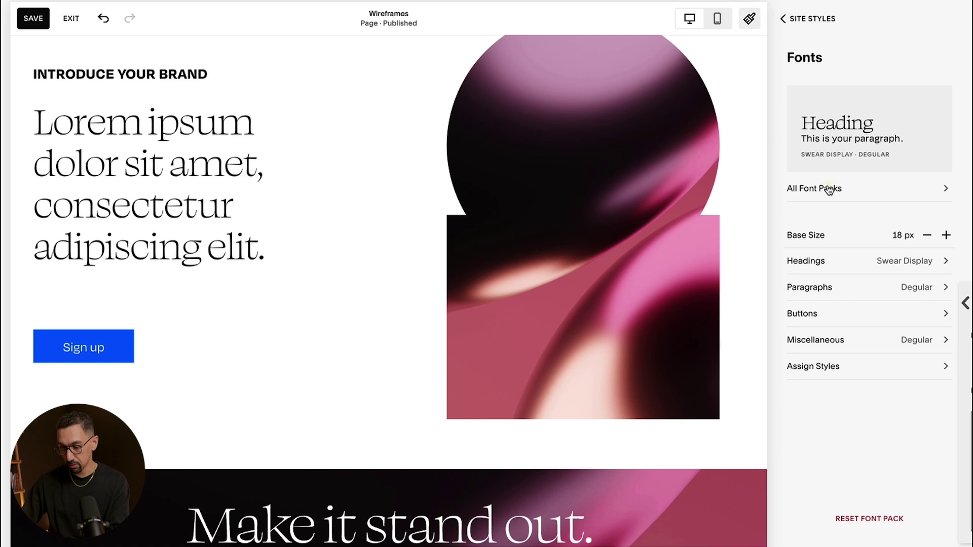
{"action": "left_click", "coordinate": [832, 189]}
{"action": "left_click", "coordinate": [806, 100]}
{"action": "scroll", "coordinate": [846, 244], "scroll_direction": "down", "scroll_amount": 3}
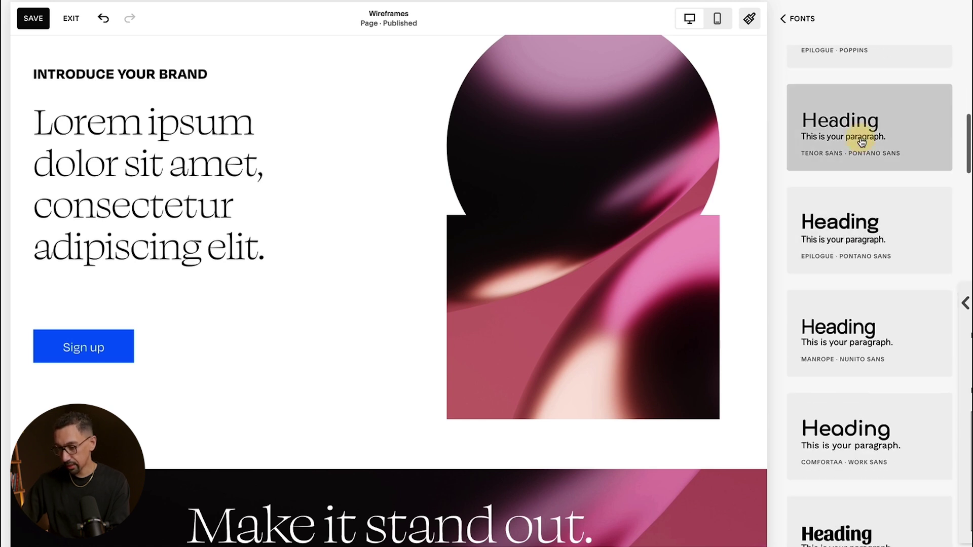
Step: Try the Epilogue · Pontano Sans, Sansita · Nunito Sans and Signika Negative · Nunito Sans font packs on the page
{"action": "left_click", "coordinate": [857, 238]}
{"action": "scroll", "coordinate": [863, 243], "scroll_direction": "down", "scroll_amount": 1}
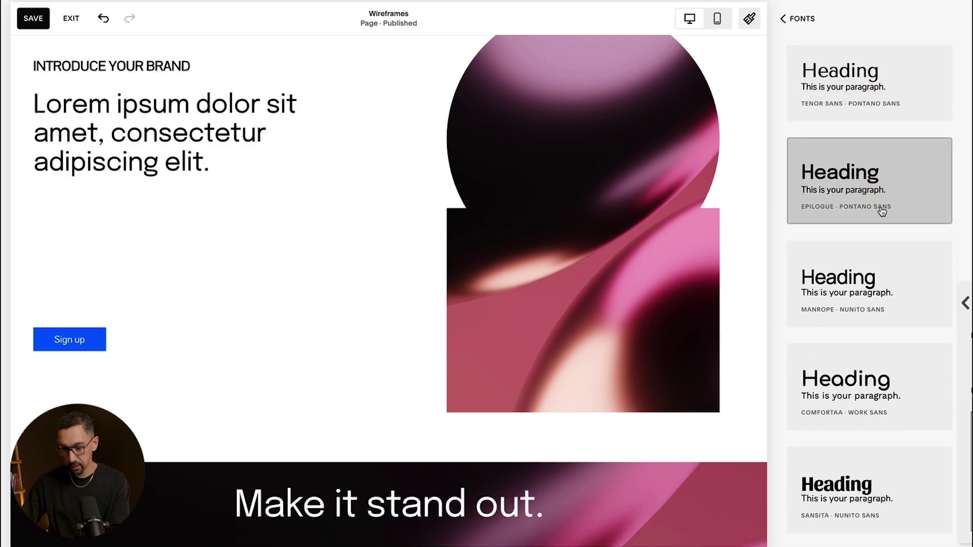
{"action": "scroll", "coordinate": [882, 212], "scroll_direction": "down", "scroll_amount": 2}
{"action": "left_click", "coordinate": [873, 305]}
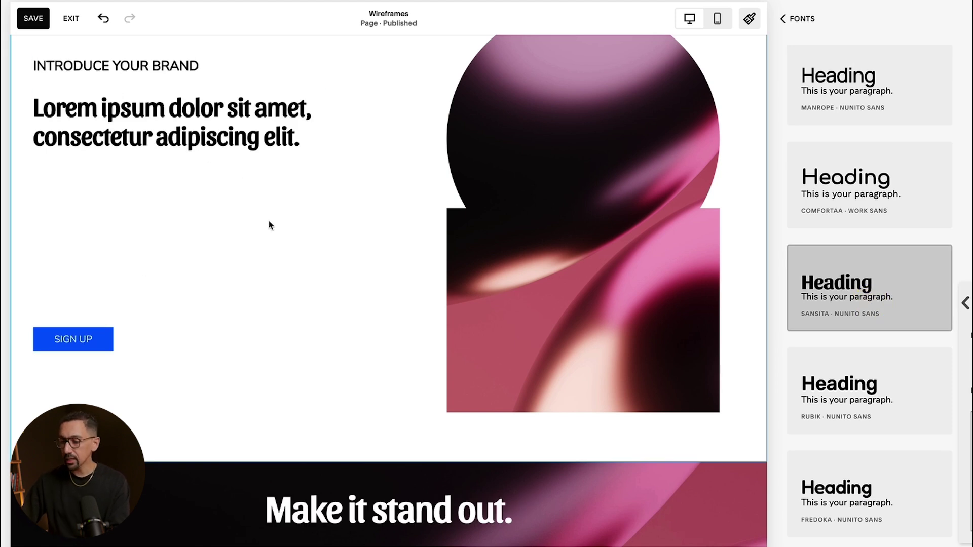
{"action": "scroll", "coordinate": [815, 348], "scroll_direction": "down", "scroll_amount": 6}
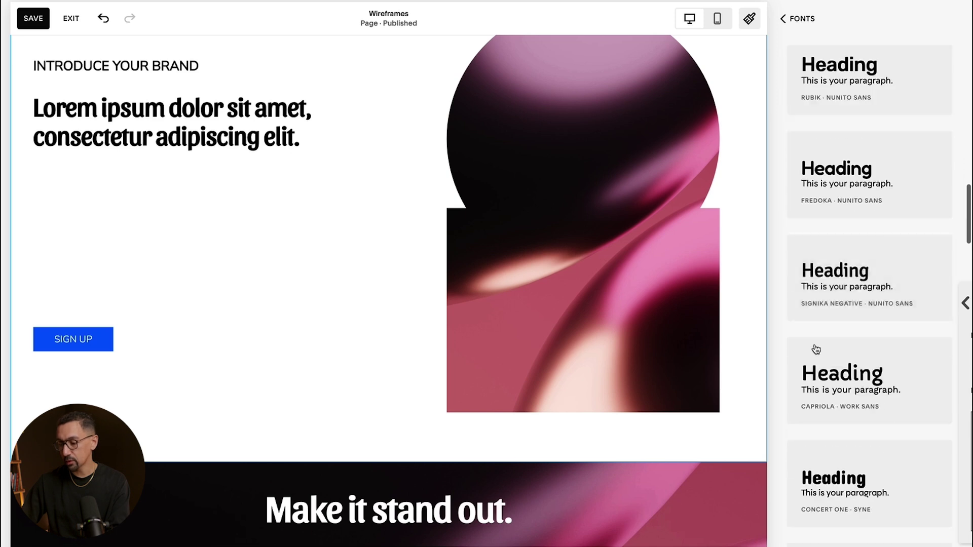
{"action": "left_click", "coordinate": [861, 280]}
Step: Apply the Dela Gothic One · Epilogue font pack and check how the page text looks with it
{"action": "scroll", "coordinate": [867, 283], "scroll_direction": "down", "scroll_amount": 10}
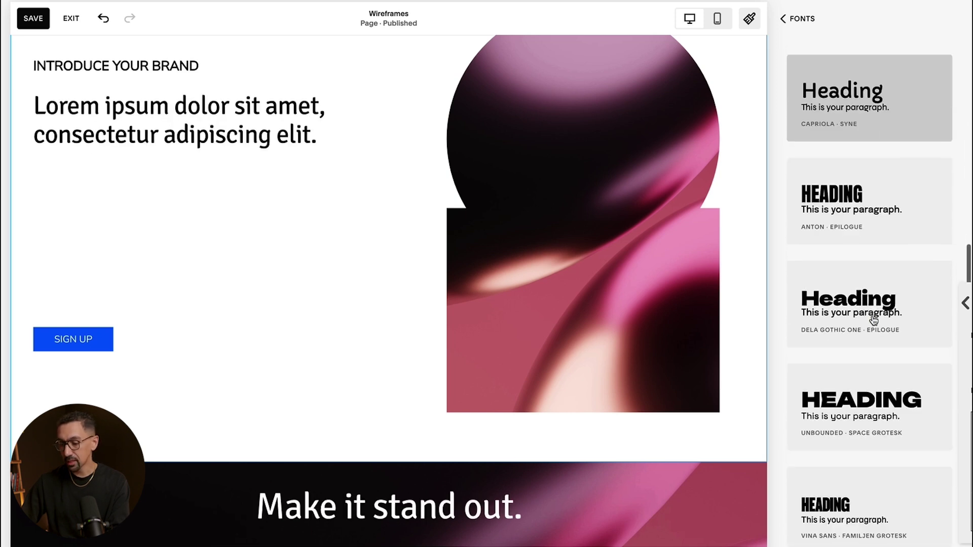
{"action": "left_click", "coordinate": [871, 269]}
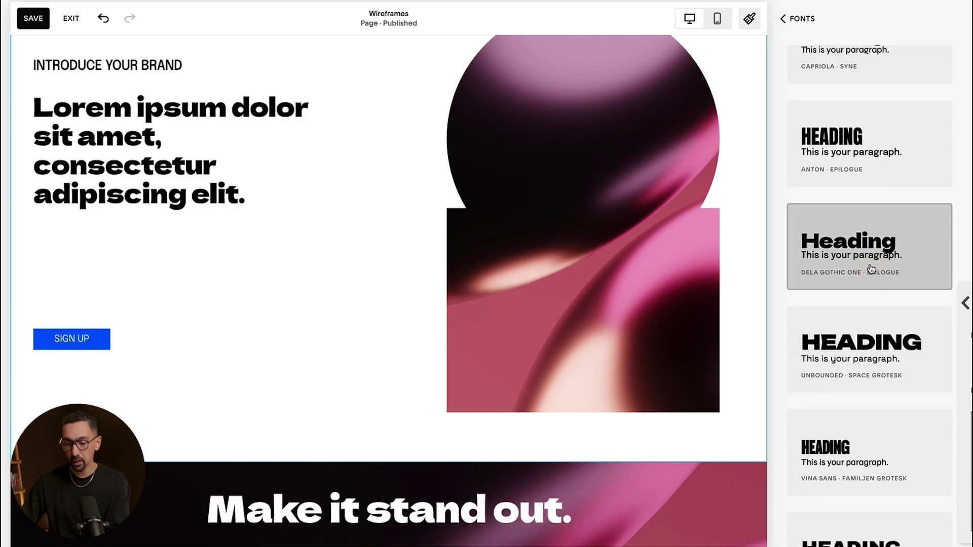
{"action": "scroll", "coordinate": [434, 326], "scroll_direction": "up", "scroll_amount": 3}
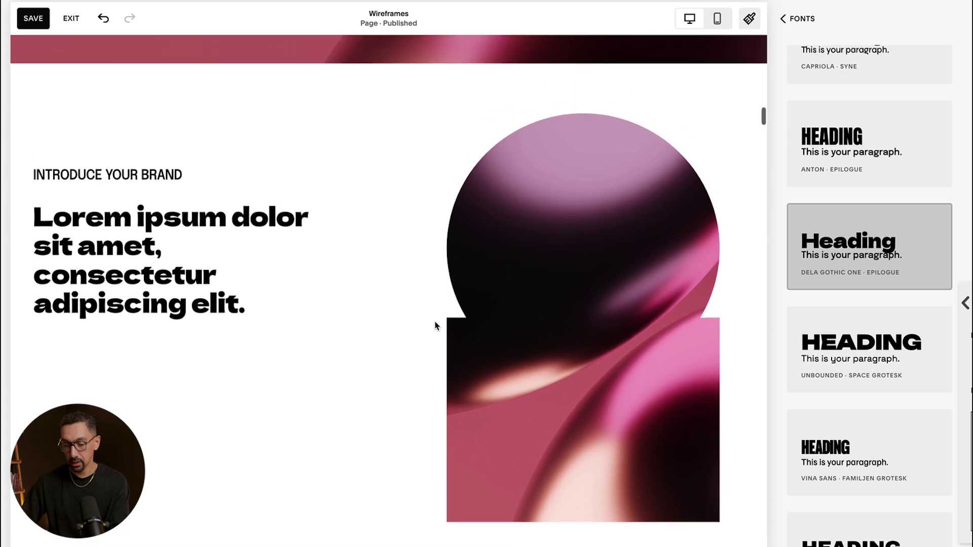
{"action": "scroll", "coordinate": [436, 326], "scroll_direction": "down", "scroll_amount": 2}
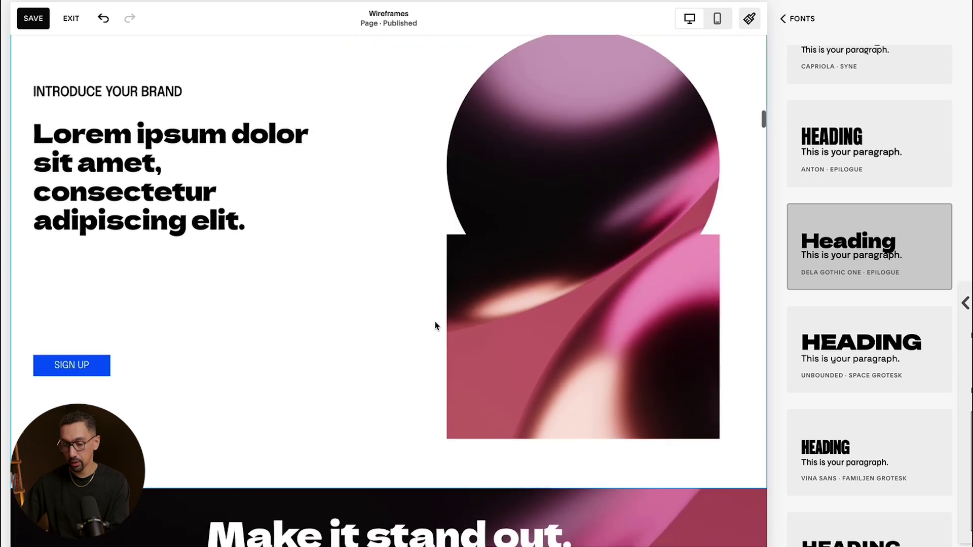
Step: Open the heading font settings, try Heading 1 at 6rem, and bring its size back to 5rem
{"action": "left_click", "coordinate": [809, 19]}
{"action": "left_click", "coordinate": [886, 258]}
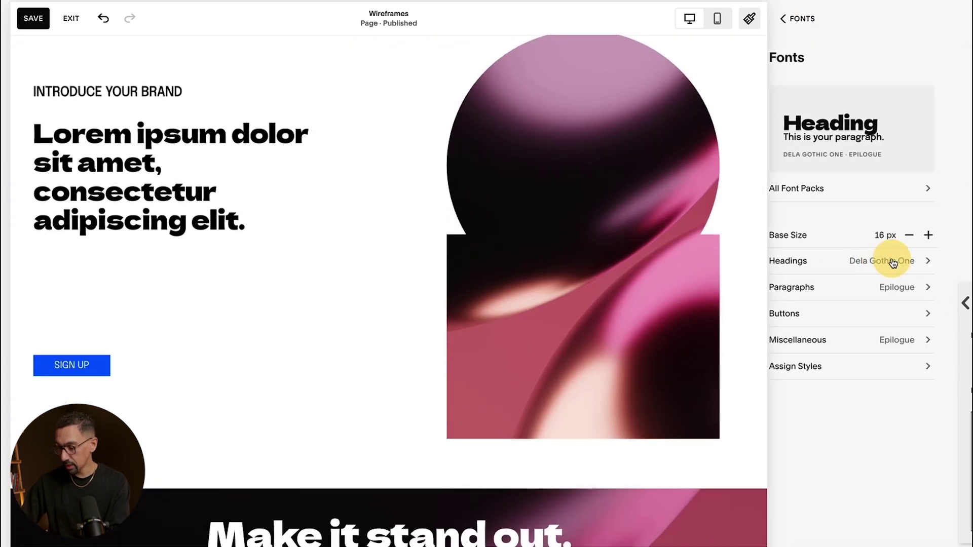
{"action": "double_click", "coordinate": [934, 343]}
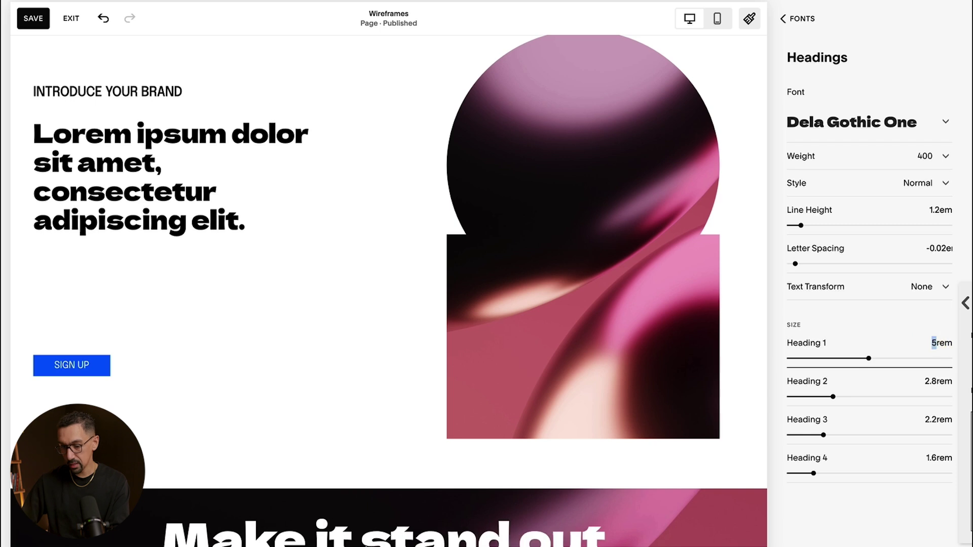
{"action": "type", "text": "6"}
{"action": "key", "text": "Down"}
Step: Set the Heading 2 size to 3.8rem
{"action": "left_click", "coordinate": [934, 381]}
{"action": "type", "text": "3"}
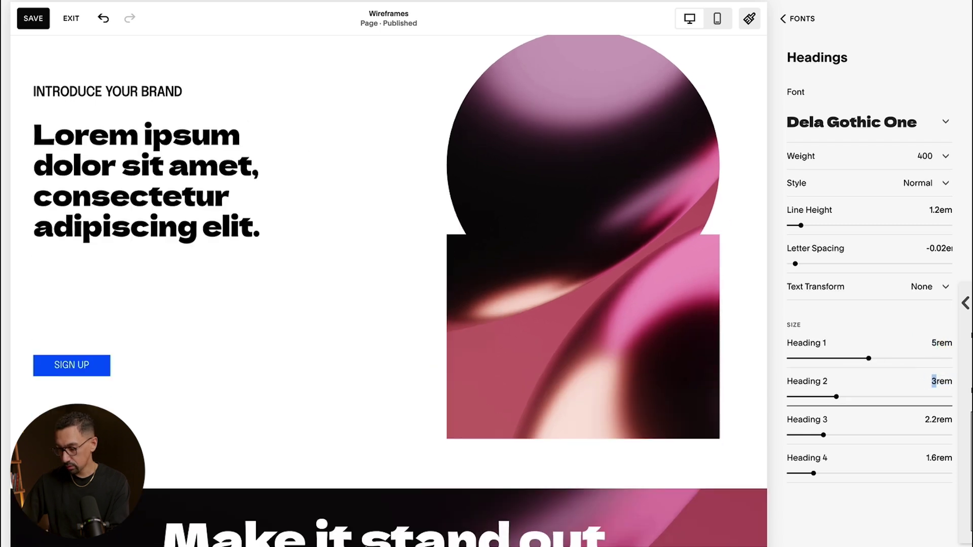
{"action": "type", "text": ".8"}
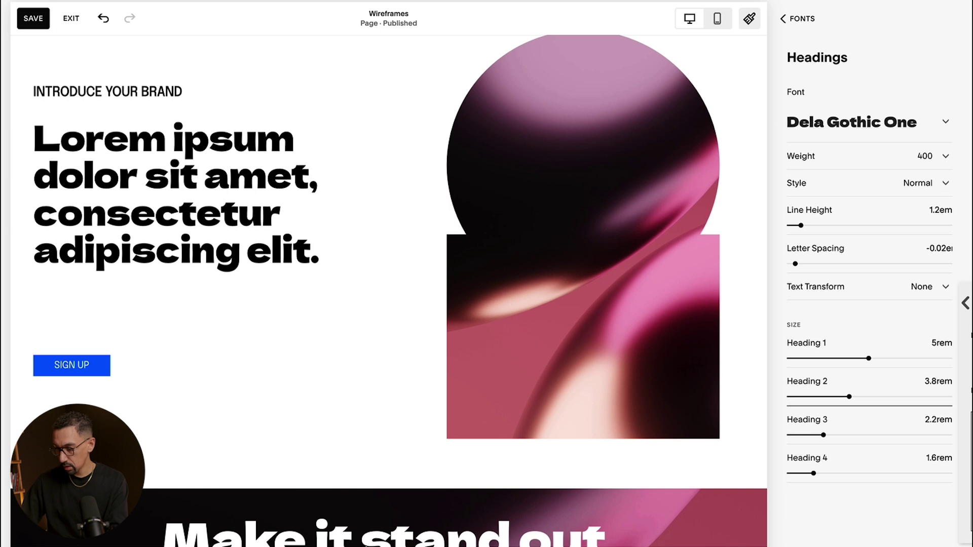
Step: Set the Heading 3 size to 2.6rem and the Heading 4 size to 1.2rem
{"action": "left_click", "coordinate": [936, 419]}
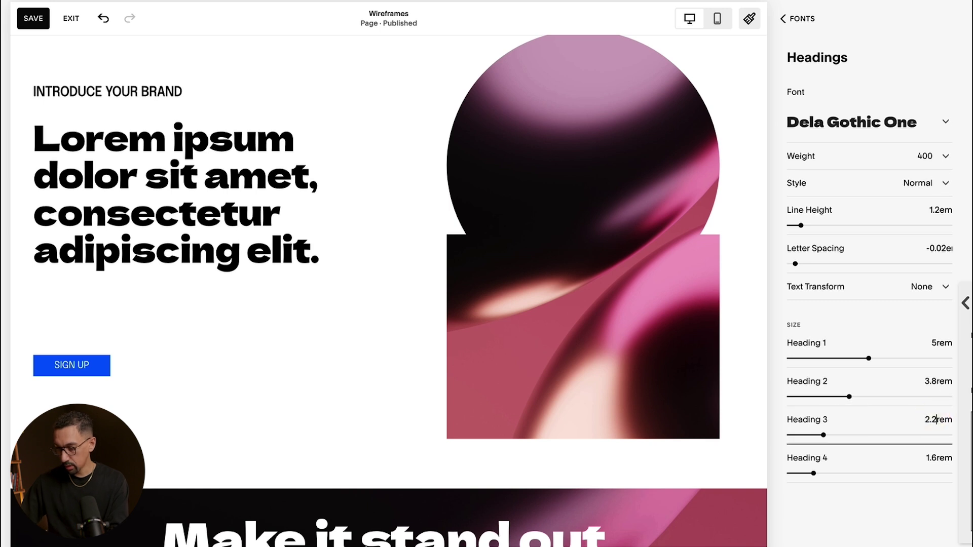
{"action": "type", "text": "6"}
{"action": "left_click", "coordinate": [936, 458]}
{"action": "key", "text": "BackSpace"}
{"action": "type", "text": "2"}
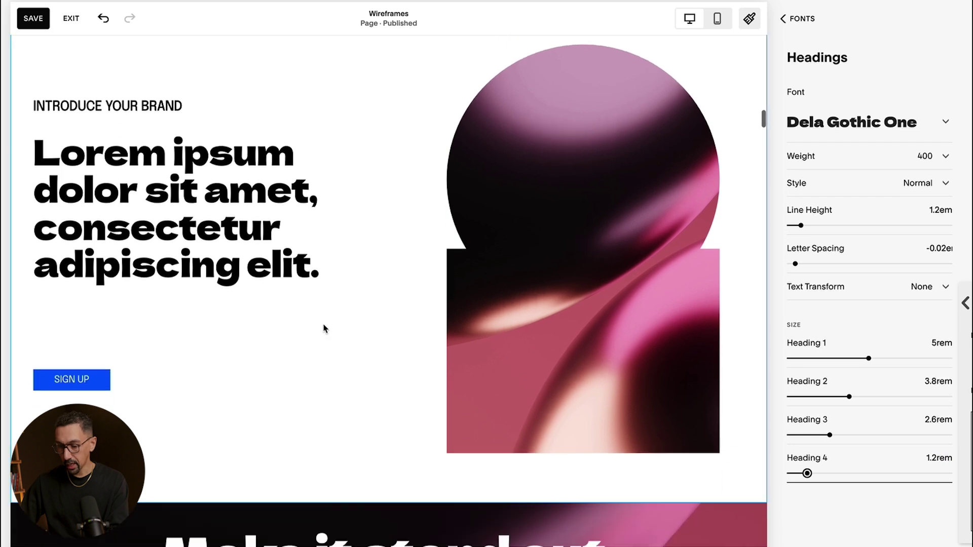
Step: Leave the site styles, look over the page at full width, and save the changes
{"action": "left_click", "coordinate": [797, 18]}
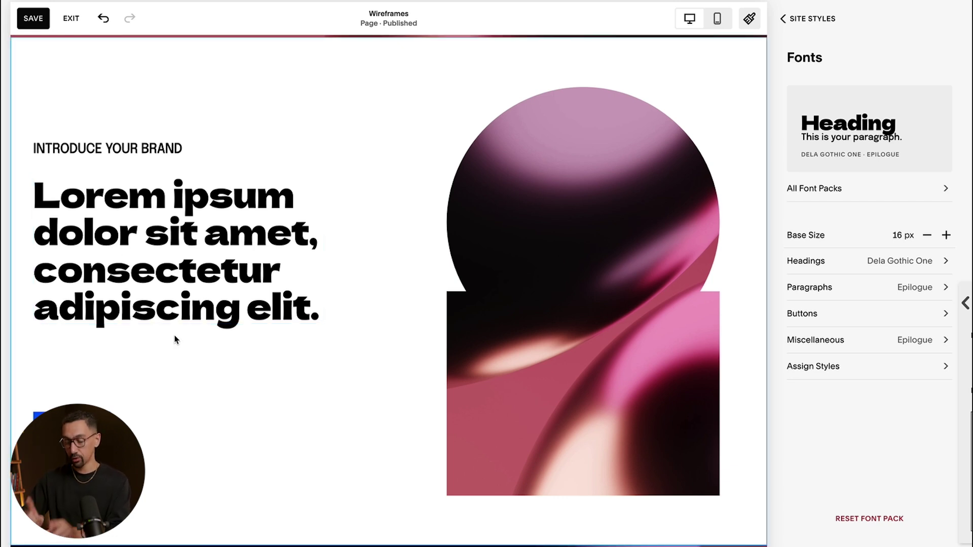
{"action": "left_click", "coordinate": [807, 19]}
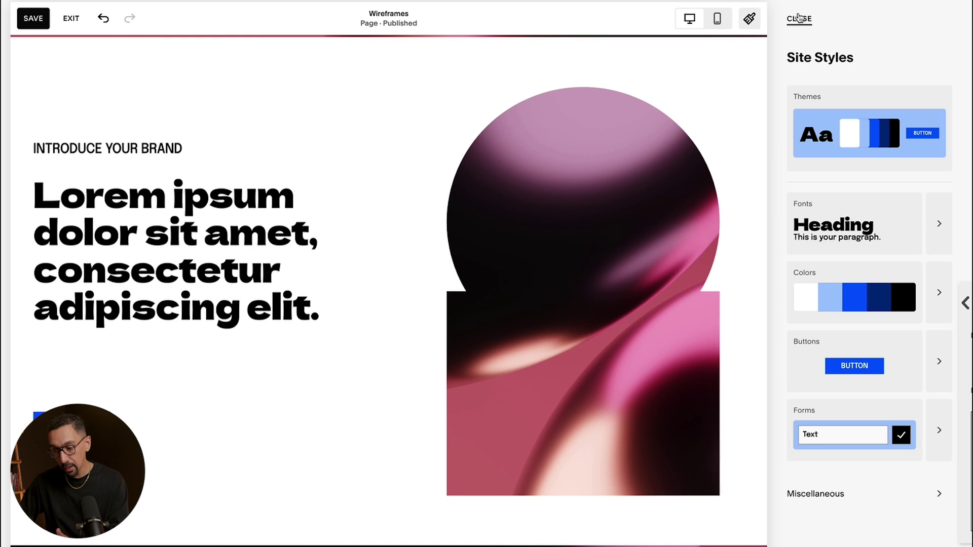
{"action": "left_click", "coordinate": [799, 18]}
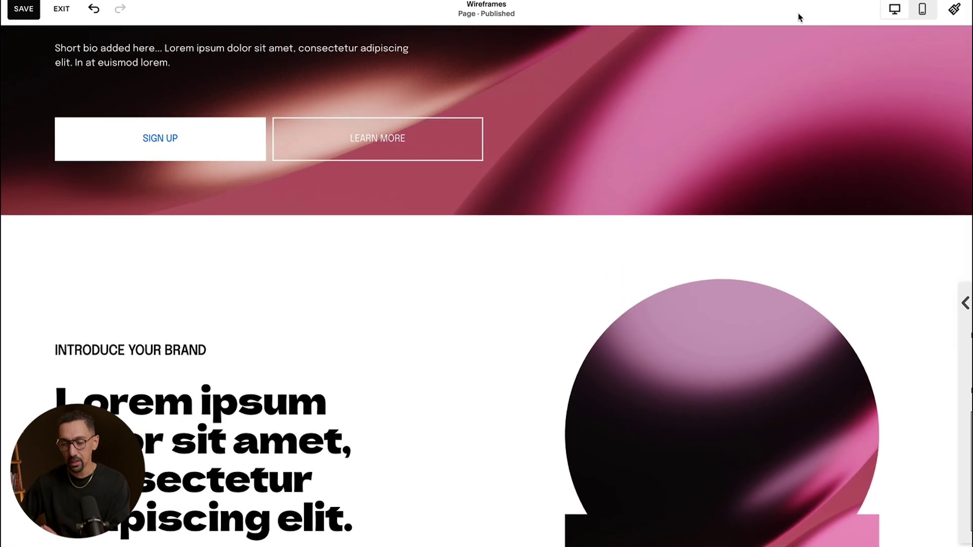
{"action": "scroll", "coordinate": [488, 312], "scroll_direction": "down", "scroll_amount": 5}
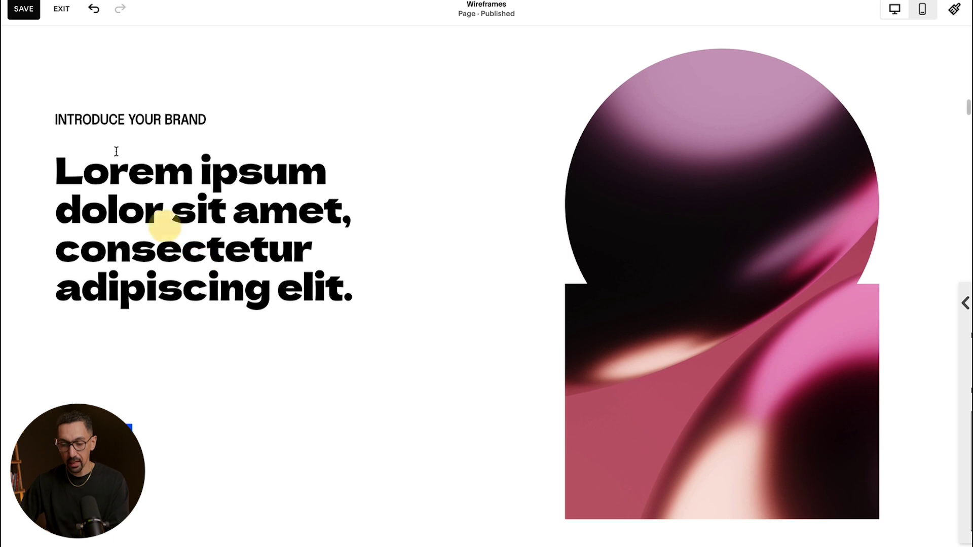
{"action": "left_click", "coordinate": [24, 8]}
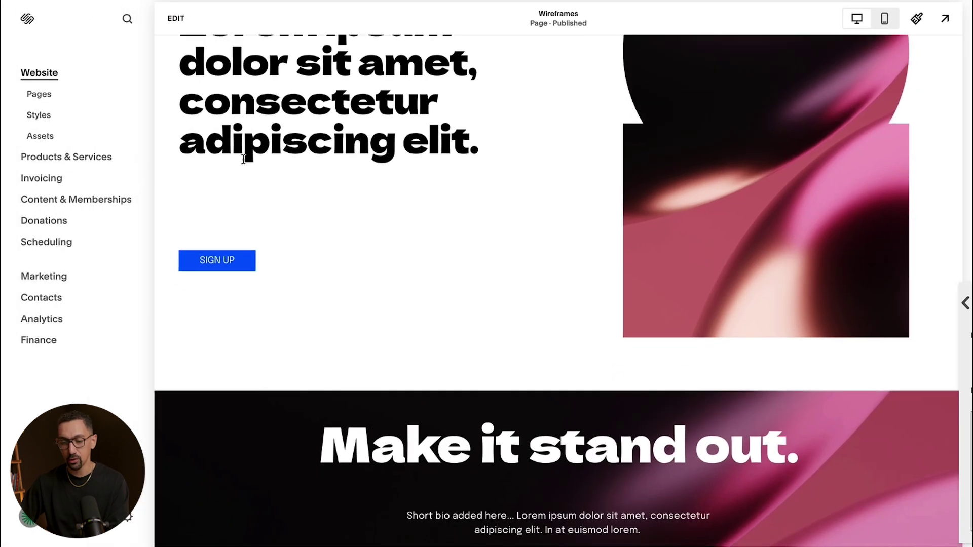
Step: Reopen the page for editing and set the INTRODUCE YOUR BRAND text to Paragraph 2, with its block fitted to one row
{"action": "scroll", "coordinate": [251, 156], "scroll_direction": "up", "scroll_amount": 1}
{"action": "left_click", "coordinate": [175, 15]}
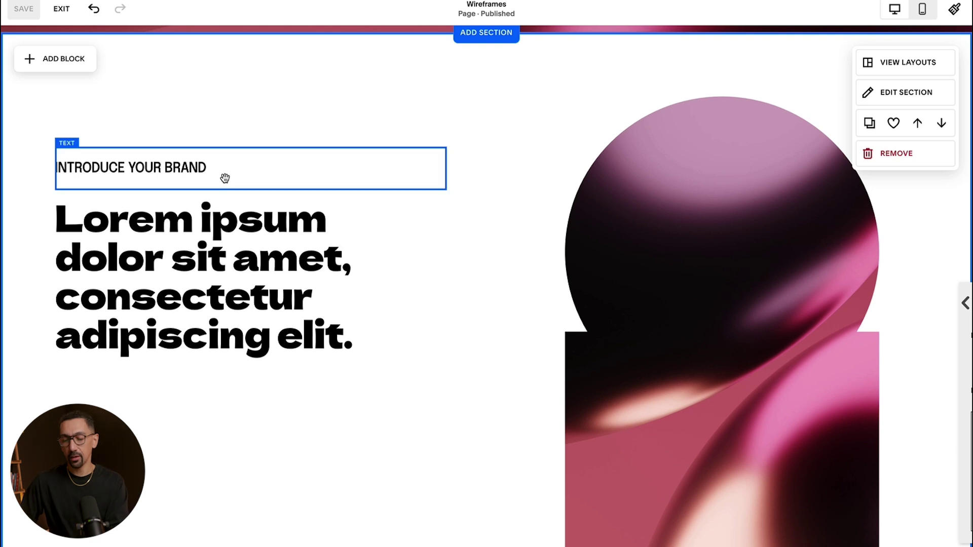
{"action": "left_click", "coordinate": [254, 191]}
{"action": "left_click_drag", "start_coordinate": [254, 191], "coordinate": [255, 165]}
{"action": "left_click", "coordinate": [191, 166]}
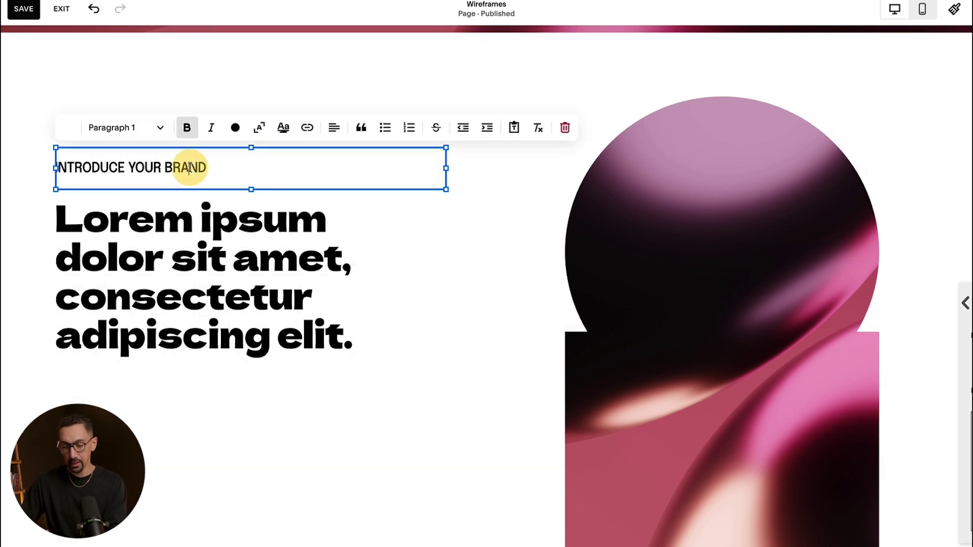
{"action": "key", "text": "ctrl+alt+6"}
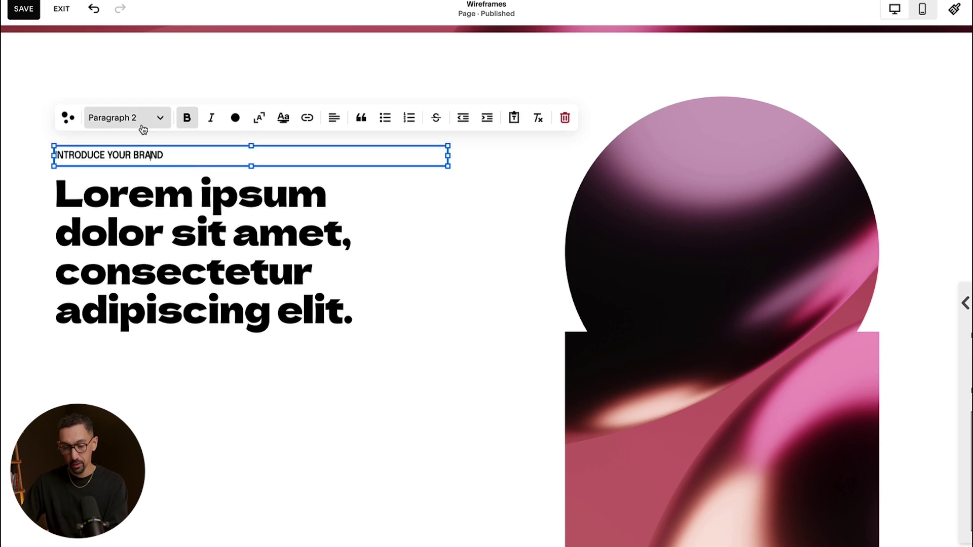
Step: Try the INTRODUCE YOUR BRAND text as Paragraph 1, and return it to Paragraph 2
{"action": "scroll", "coordinate": [152, 116], "scroll_direction": "down", "scroll_amount": 1}
{"action": "left_click", "coordinate": [165, 97]}
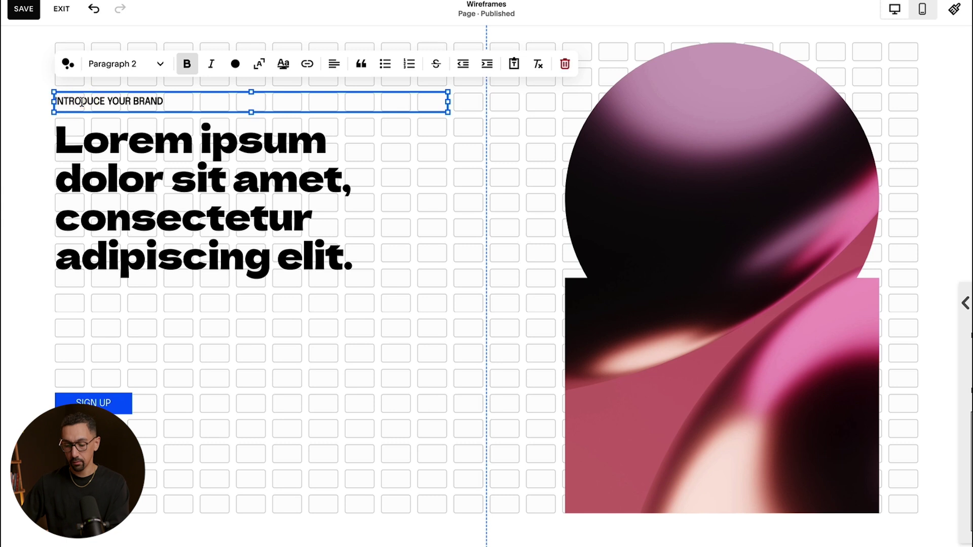
{"action": "key", "text": "ctrl+alt+5"}
{"action": "left_click_drag", "start_coordinate": [251, 135], "coordinate": [252, 80]}
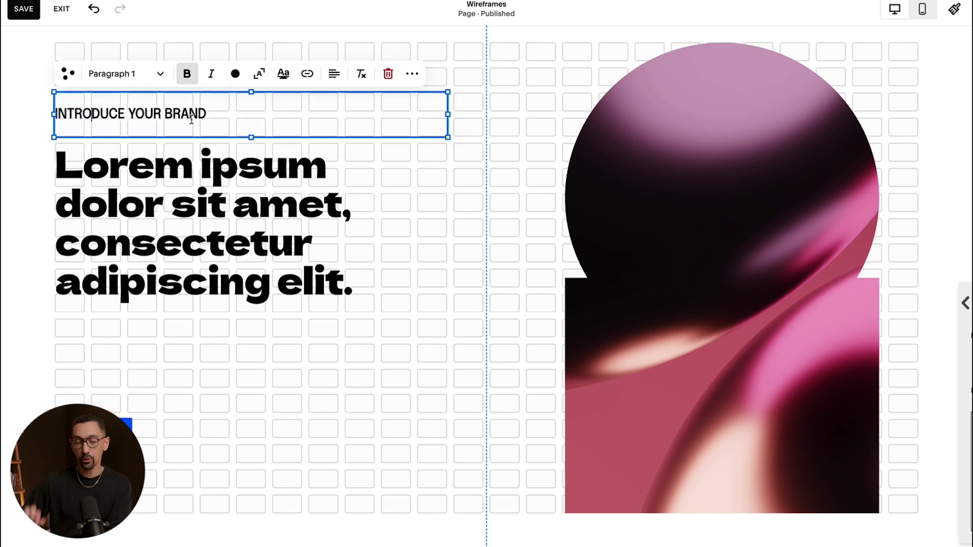
{"action": "key", "text": "ctrl+alt+6"}
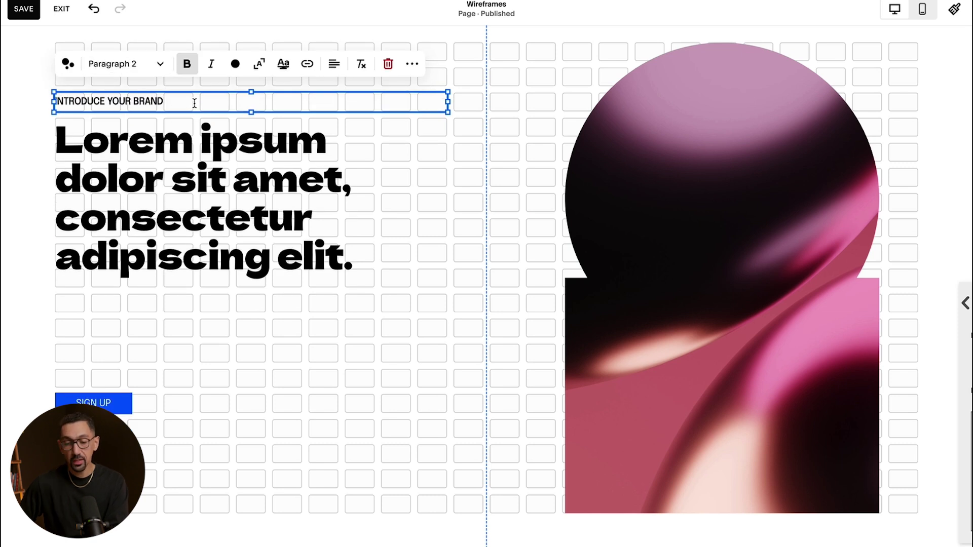
Step: Shrink the Lorem ipsum heading block to its text and extend it again by one grid row
{"action": "left_click", "coordinate": [233, 202]}
{"action": "left_click_drag", "start_coordinate": [231, 336], "coordinate": [234, 280]}
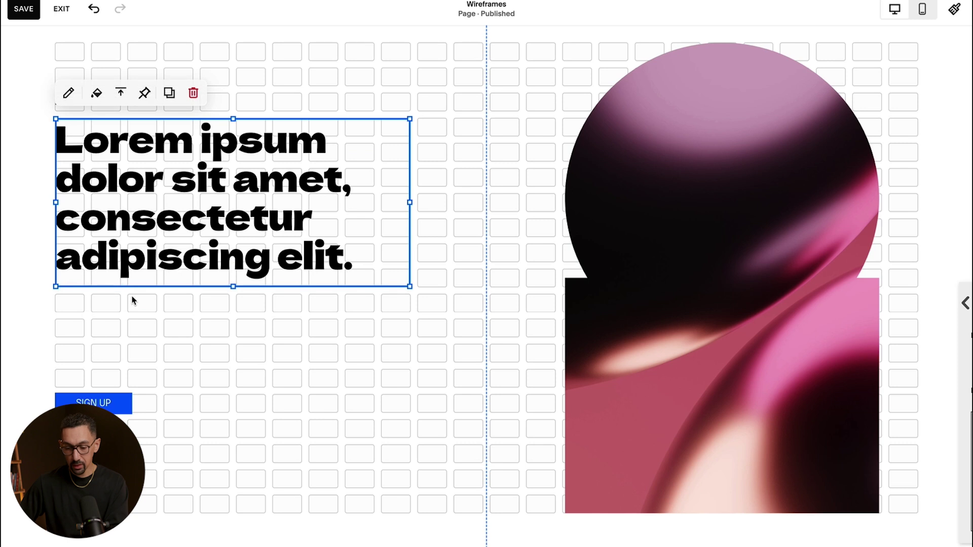
{"action": "left_click_drag", "start_coordinate": [233, 286], "coordinate": [232, 309]}
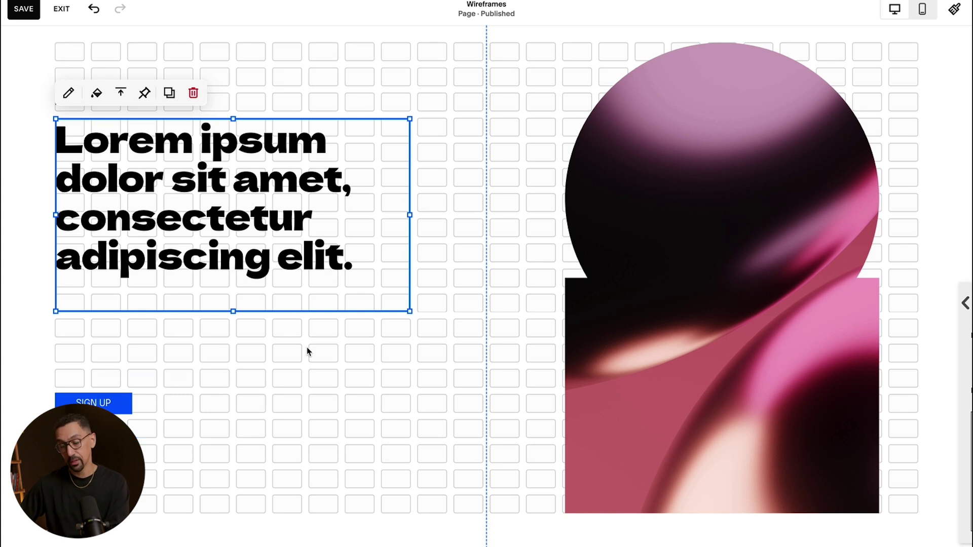
Step: Move the SIGN UP button up to the grid row directly below the heading block
{"action": "left_click", "coordinate": [182, 406]}
{"action": "left_click_drag", "start_coordinate": [162, 432], "coordinate": [184, 338]}
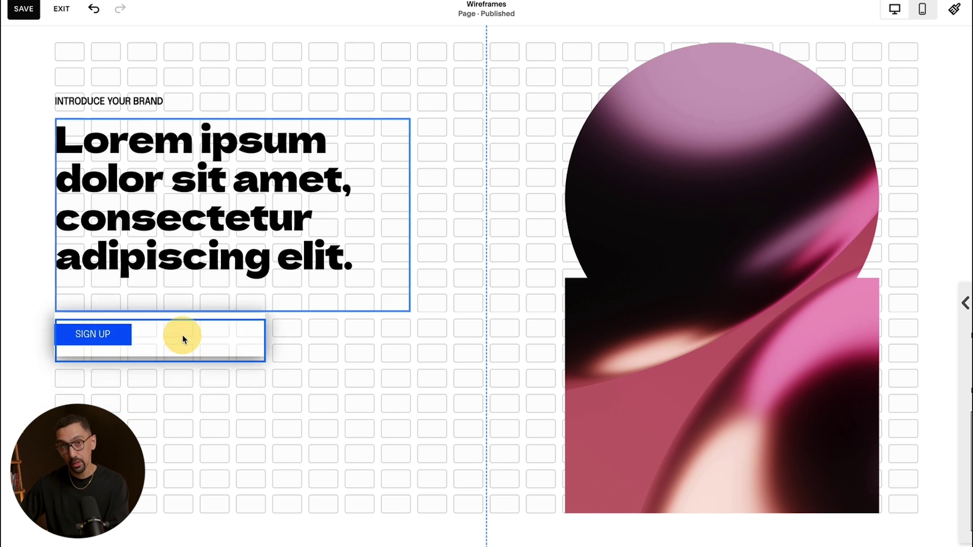
{"action": "left_click_drag", "start_coordinate": [184, 339], "coordinate": [189, 370]}
{"action": "left_click", "coordinate": [215, 304]}
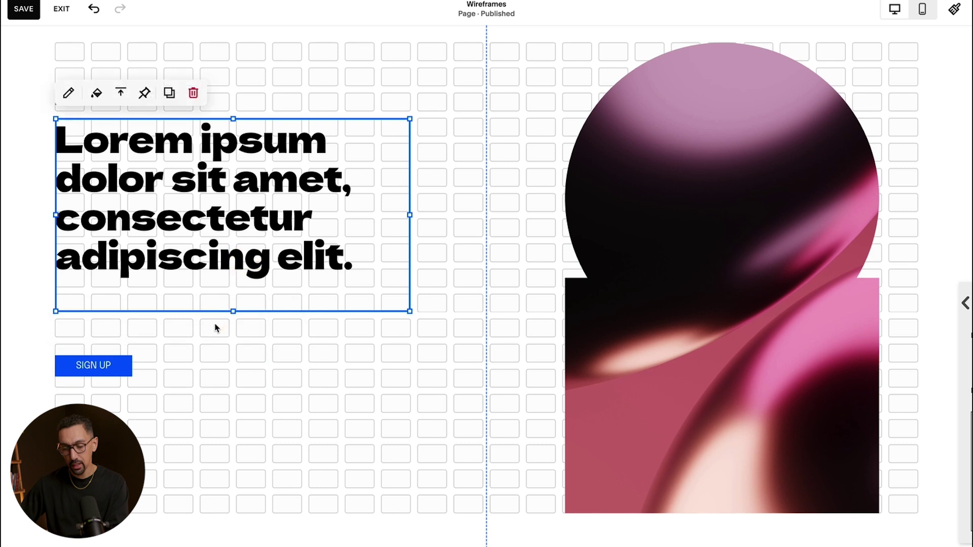
{"action": "mouse_move", "coordinate": [228, 312]}
{"action": "left_mouse_down"}
{"action": "mouse_move", "coordinate": [218, 253]}
{"action": "mouse_move", "coordinate": [227, 310]}
{"action": "left_mouse_up"}
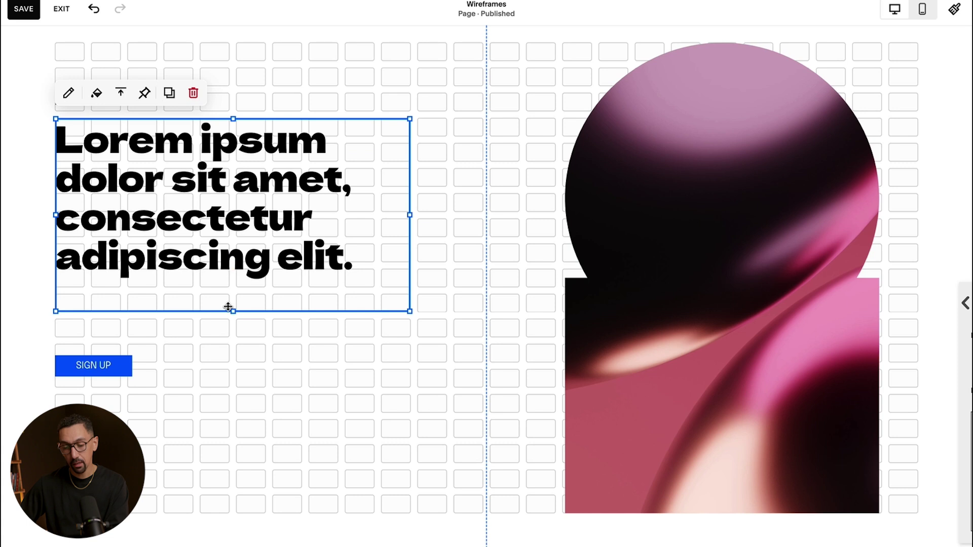
{"action": "left_click_drag", "start_coordinate": [170, 363], "coordinate": [171, 336]}
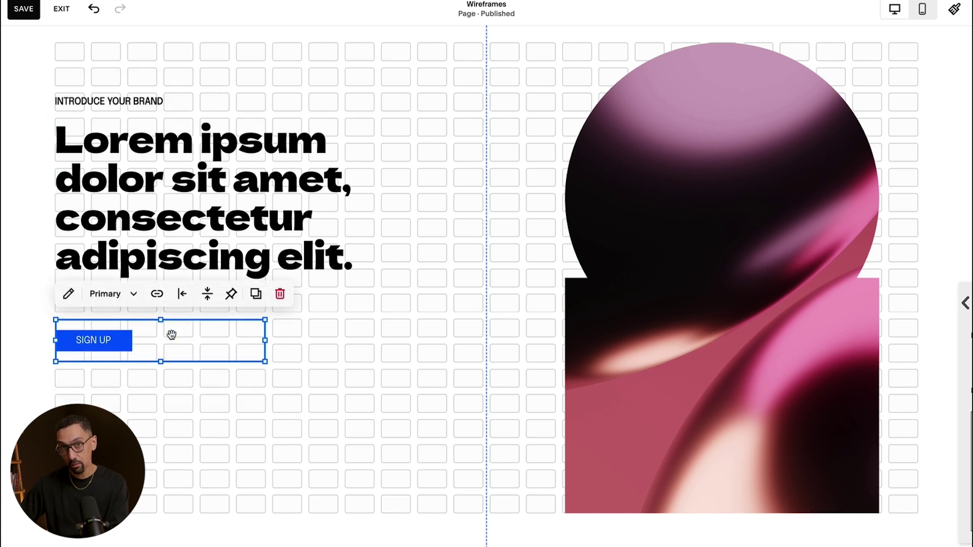
{"action": "left_click", "coordinate": [317, 367]}
Step: Try overlapping the SIGN UP button with the heading block and narrowing the heading, and restore both
{"action": "left_click_drag", "start_coordinate": [152, 339], "coordinate": [152, 317]}
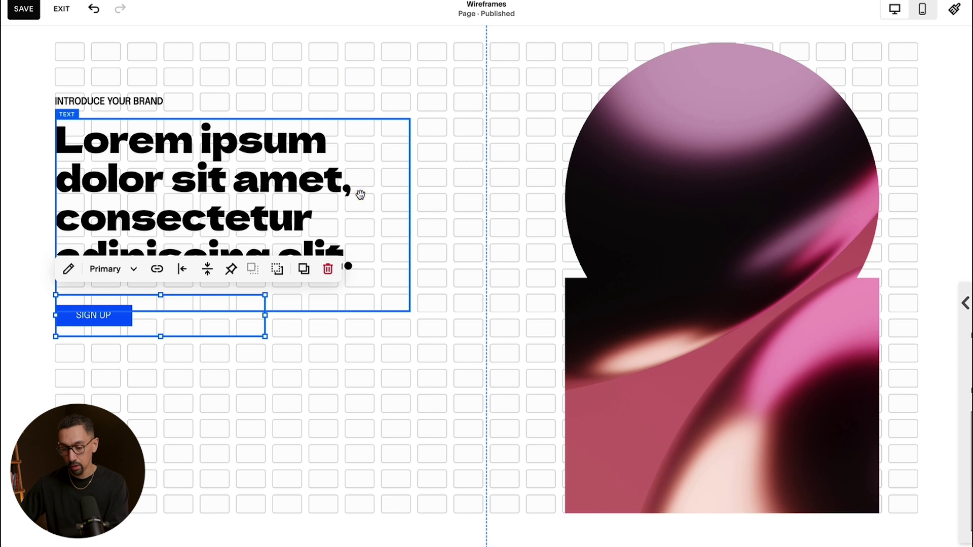
{"action": "left_click", "coordinate": [406, 207]}
{"action": "left_click_drag", "start_coordinate": [410, 213], "coordinate": [305, 211]}
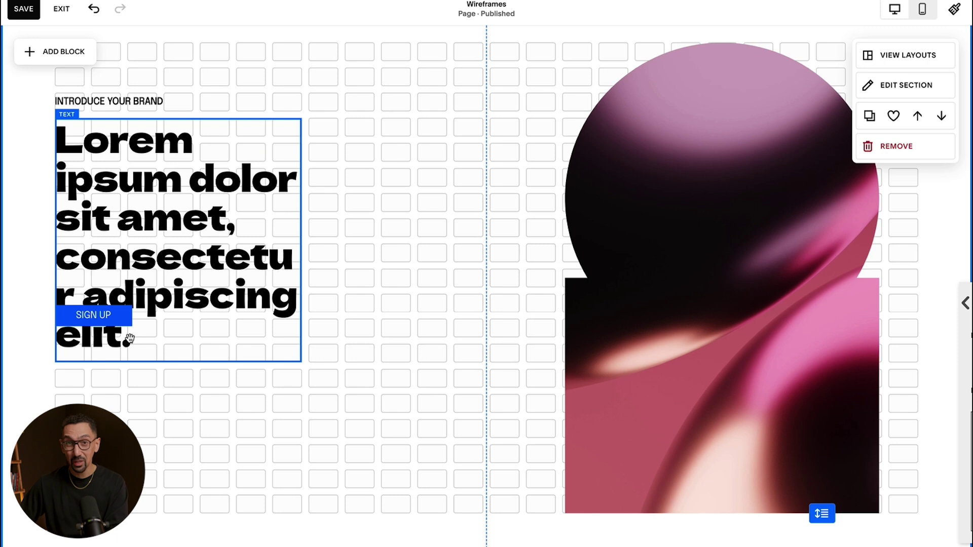
{"action": "key", "text": "ctrl+z"}
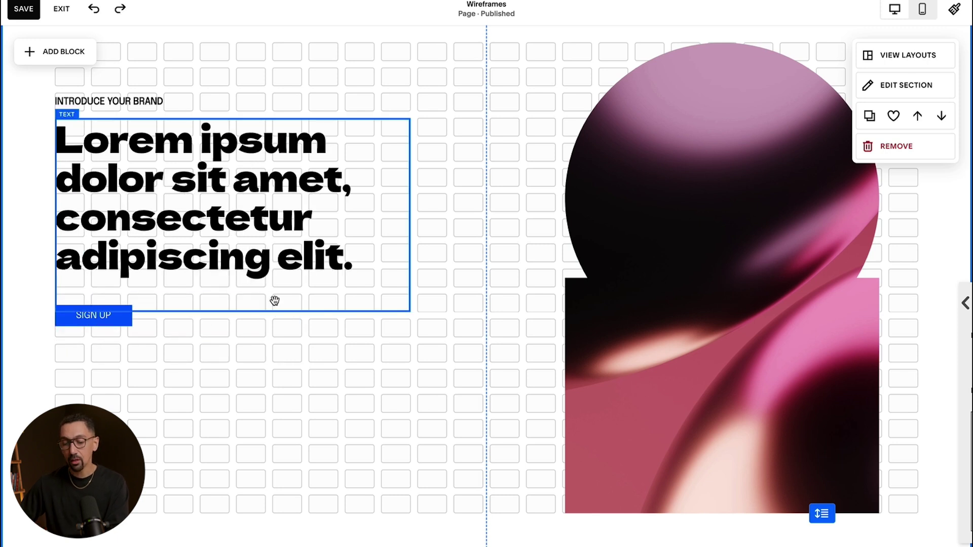
{"action": "left_click_drag", "start_coordinate": [152, 320], "coordinate": [162, 337]}
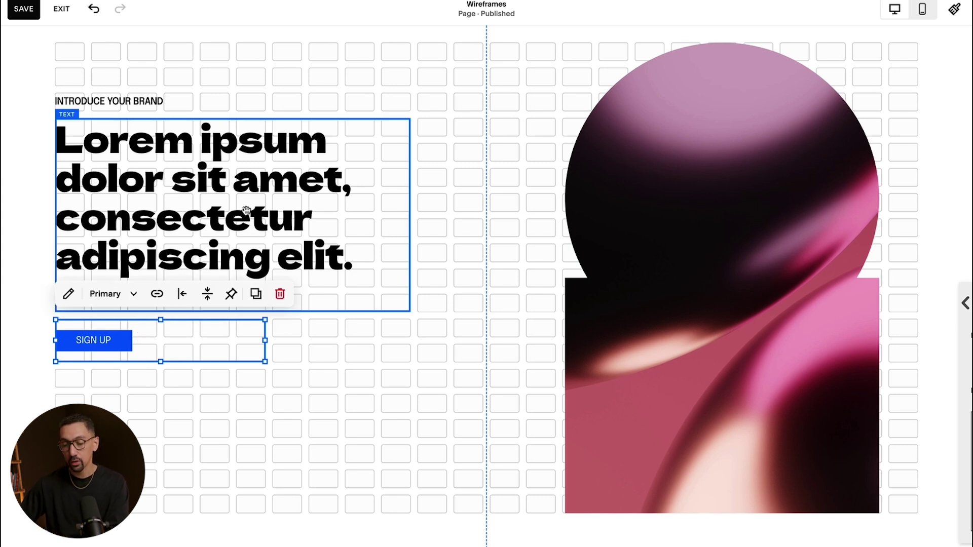
{"action": "left_click", "coordinate": [437, 256]}
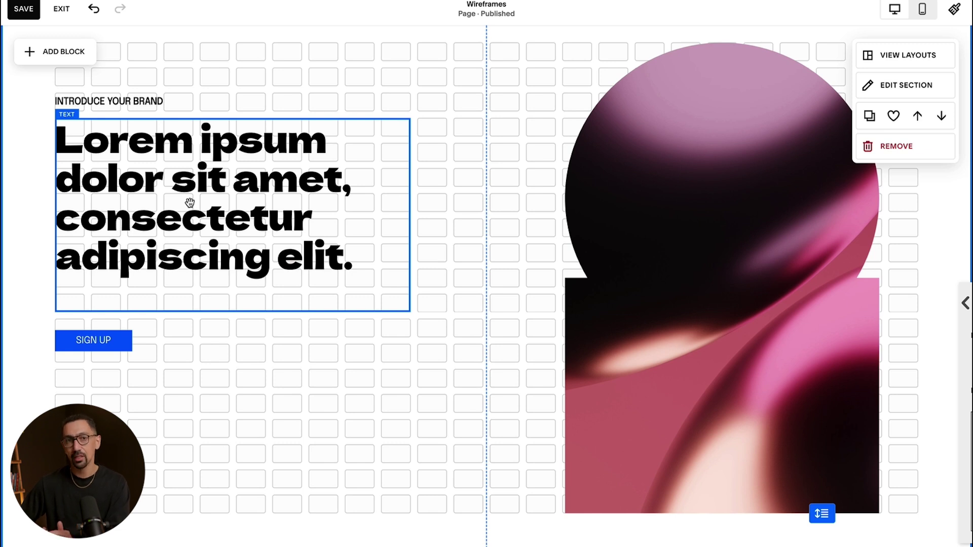
{"action": "left_click", "coordinate": [152, 337]}
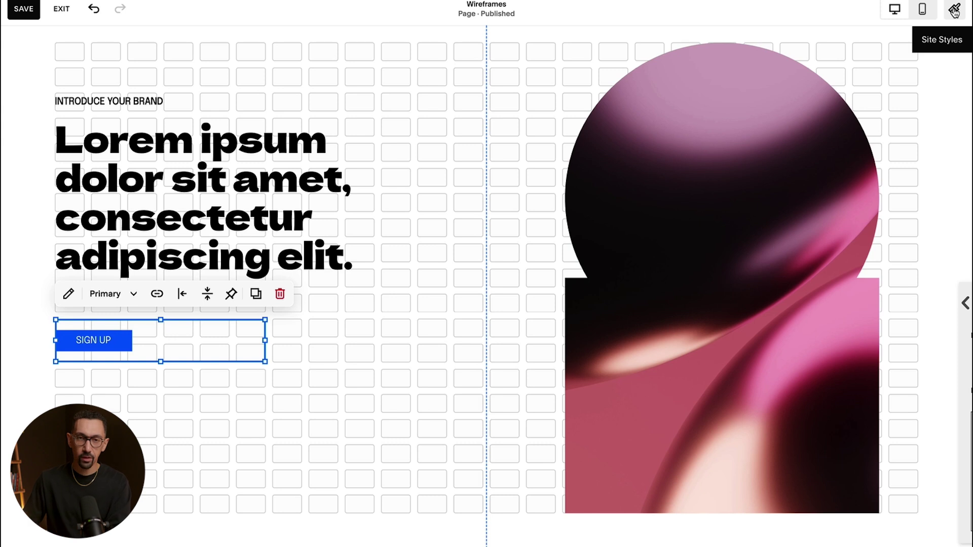
Step: Remove the spare row beneath the heading text and move the SIGN UP button up one row to meet the block
{"action": "left_click", "coordinate": [307, 241]}
{"action": "left_click_drag", "start_coordinate": [229, 309], "coordinate": [226, 286]}
{"action": "left_click_drag", "start_coordinate": [189, 339], "coordinate": [191, 321]}
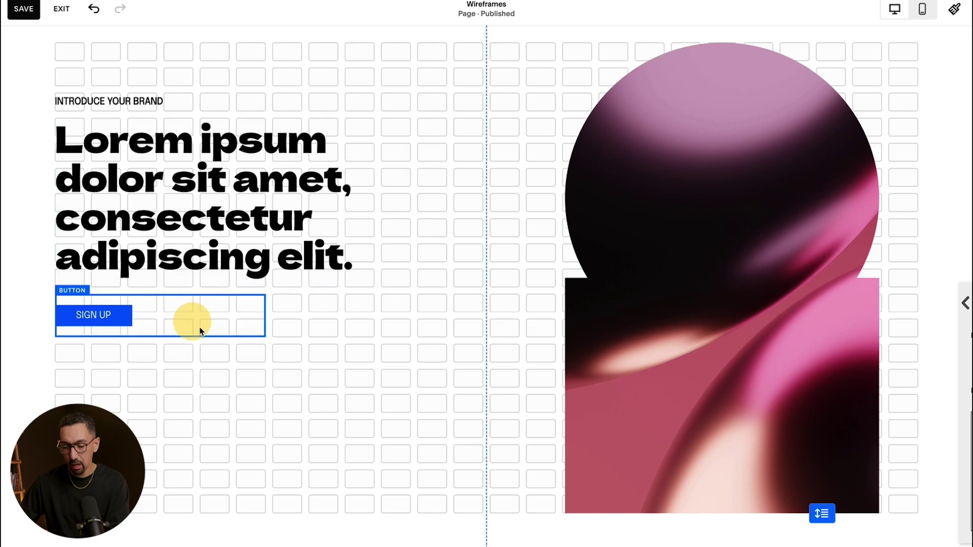
Step: Select the brand text, heading and SIGN UP button together and move them down two grid rows
{"action": "left_click", "coordinate": [234, 408]}
{"action": "left_click_drag", "start_coordinate": [194, 411], "coordinate": [152, 99]}
{"action": "left_click_drag", "start_coordinate": [189, 174], "coordinate": [187, 229]}
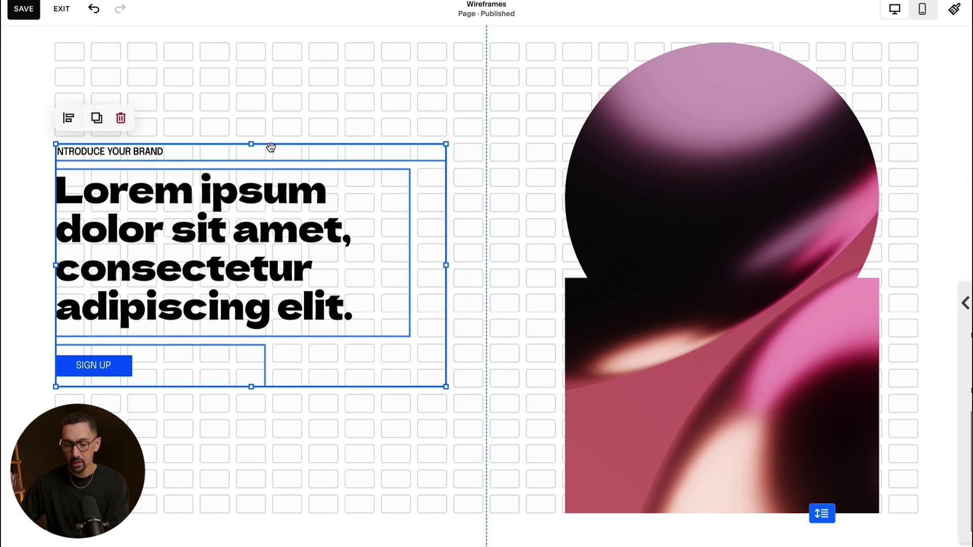
{"action": "left_click", "coordinate": [317, 82]}
Step: Try bottom alignment on the Lorem ipsum heading block, and set its vertical alignment to center
{"action": "left_click", "coordinate": [199, 266]}
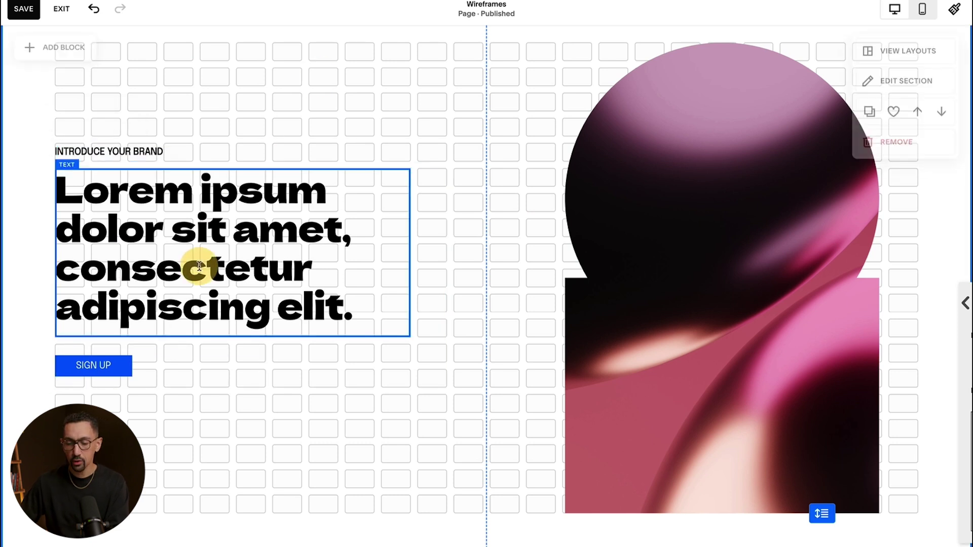
{"action": "left_click", "coordinate": [120, 143]}
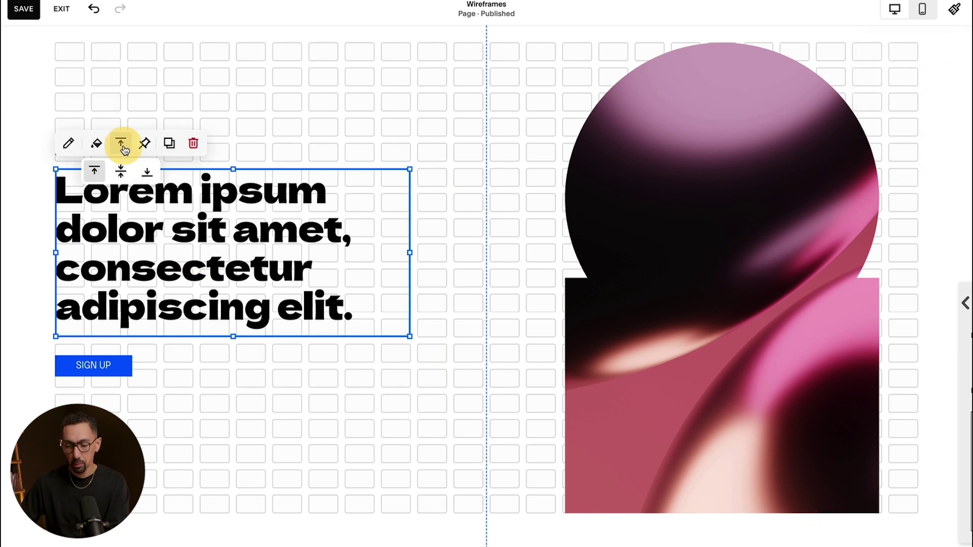
{"action": "left_click", "coordinate": [147, 172]}
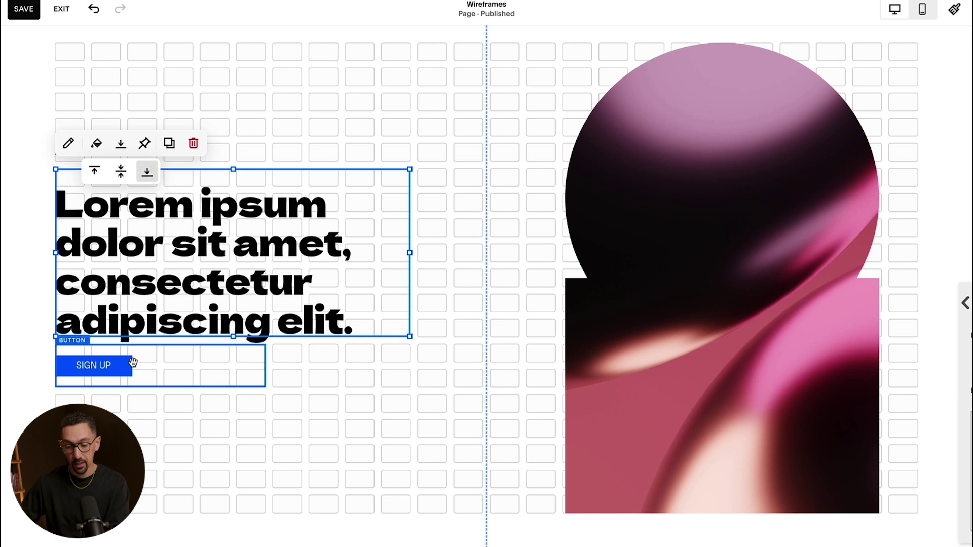
{"action": "left_click", "coordinate": [121, 173]}
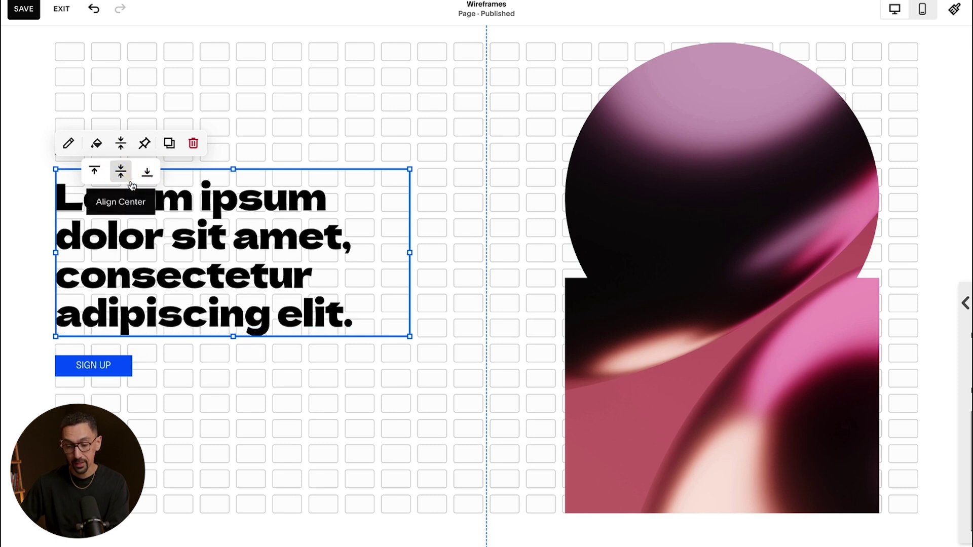
{"action": "left_click", "coordinate": [243, 133]}
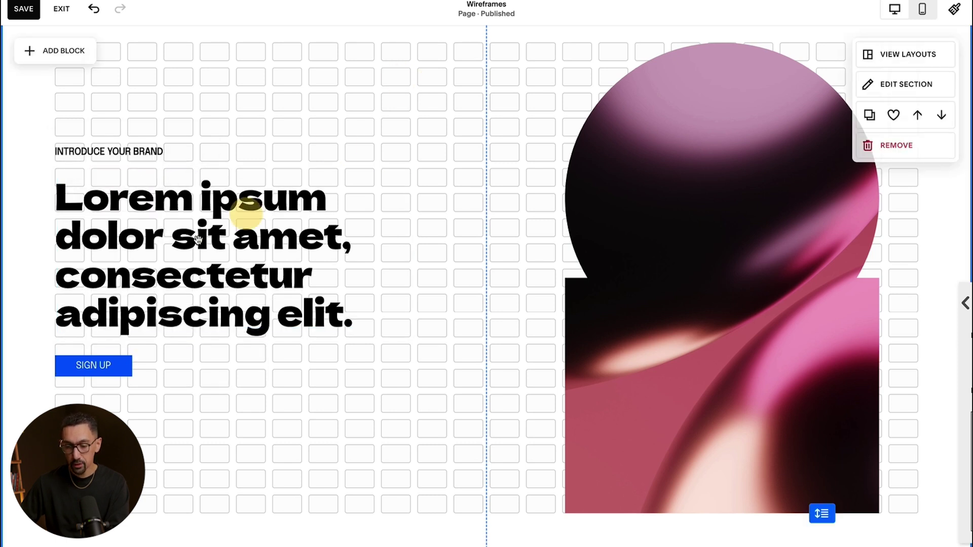
Step: Try top and bottom alignment on the SIGN UP button, and return its vertical alignment to center
{"action": "left_click", "coordinate": [127, 367]}
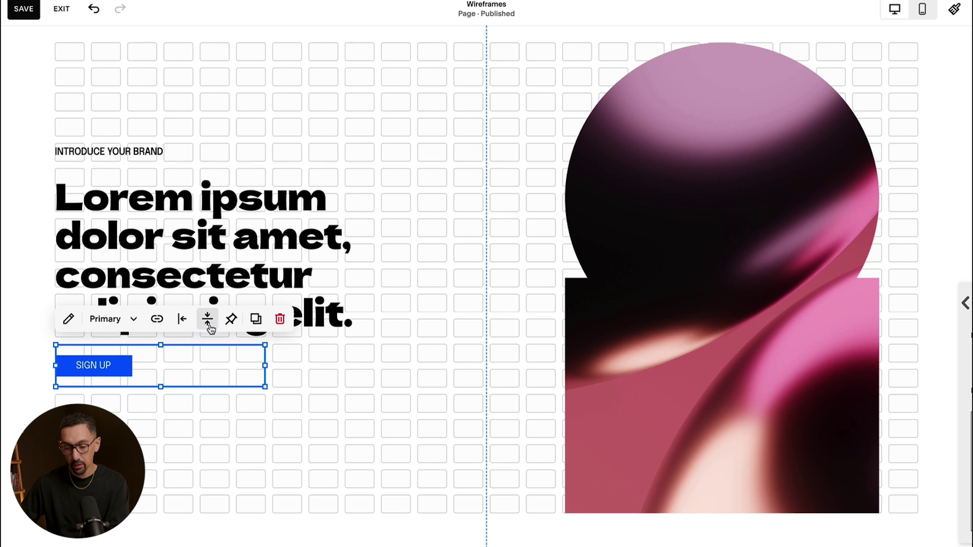
{"action": "left_click", "coordinate": [208, 319]}
{"action": "left_click", "coordinate": [180, 347]}
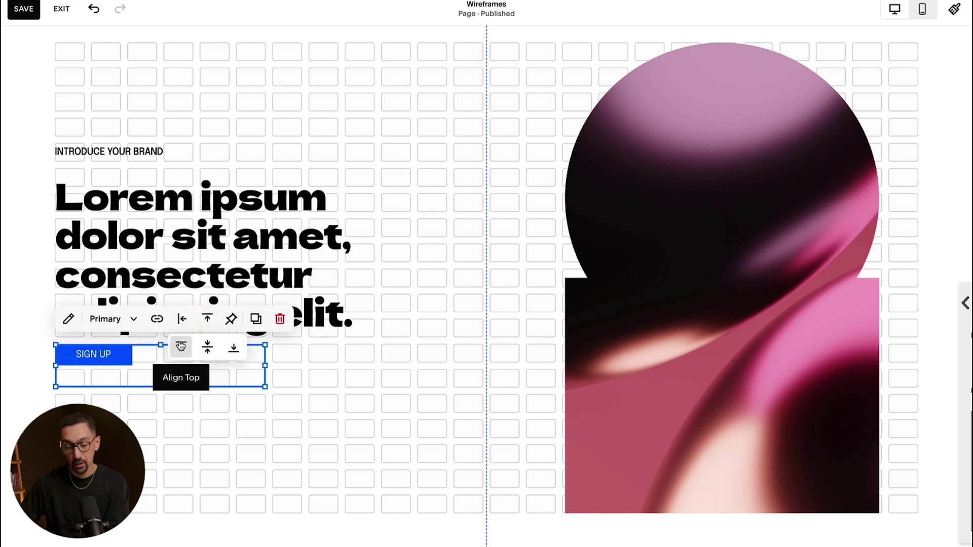
{"action": "left_click", "coordinate": [233, 349]}
{"action": "left_click", "coordinate": [207, 348]}
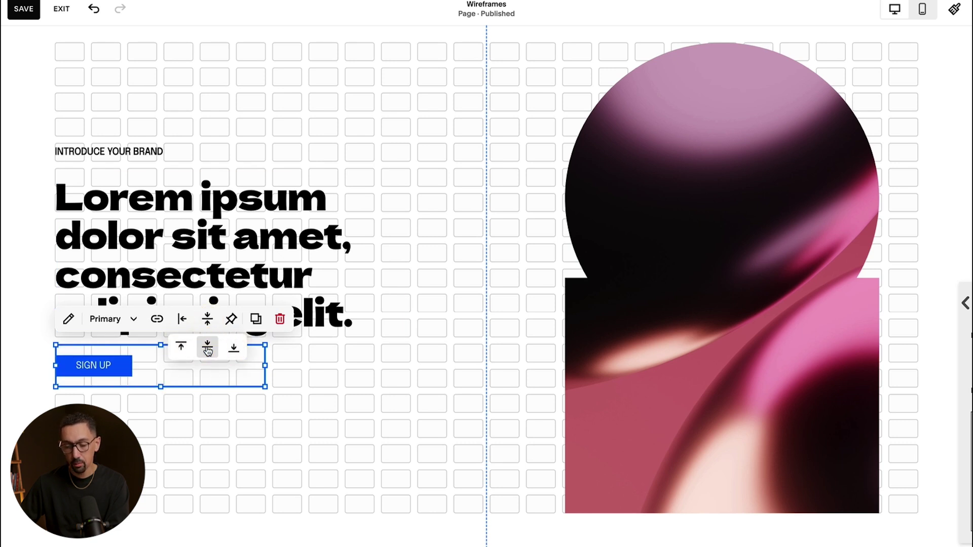
Step: Switch to the mobile layout and move the brand section's image below the SIGN UP button
{"action": "left_click", "coordinate": [375, 388]}
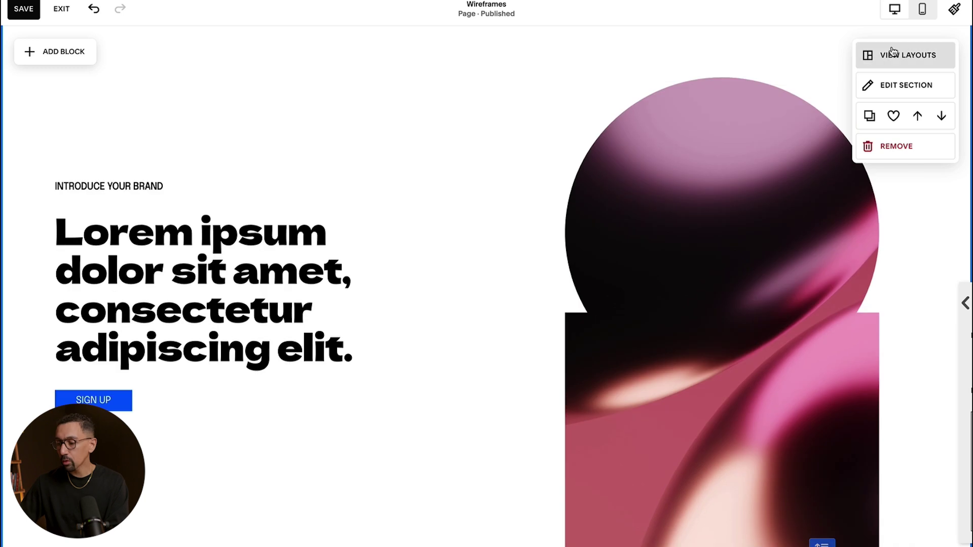
{"action": "left_click", "coordinate": [923, 9]}
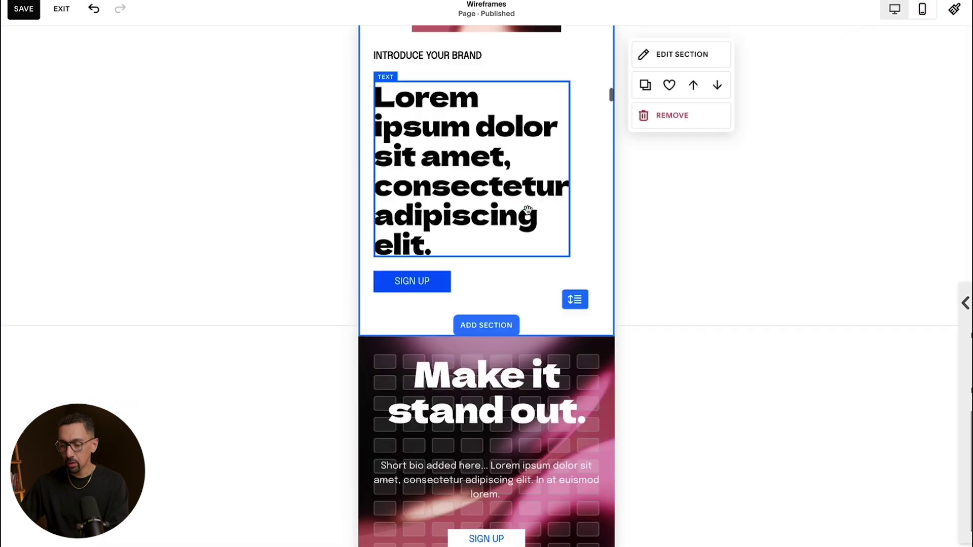
{"action": "scroll", "coordinate": [522, 223], "scroll_direction": "up", "scroll_amount": 5}
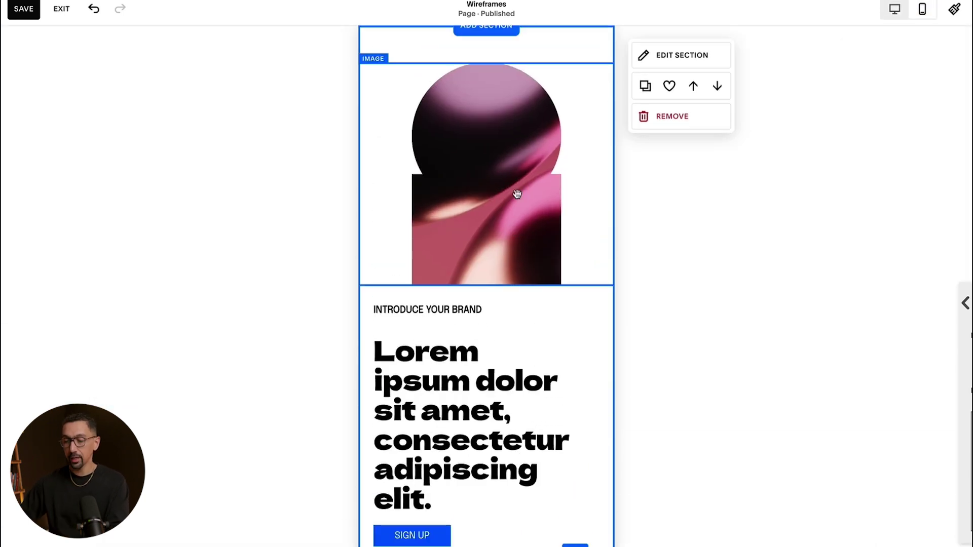
{"action": "left_click", "coordinate": [609, 205]}
{"action": "left_click", "coordinate": [789, 75]}
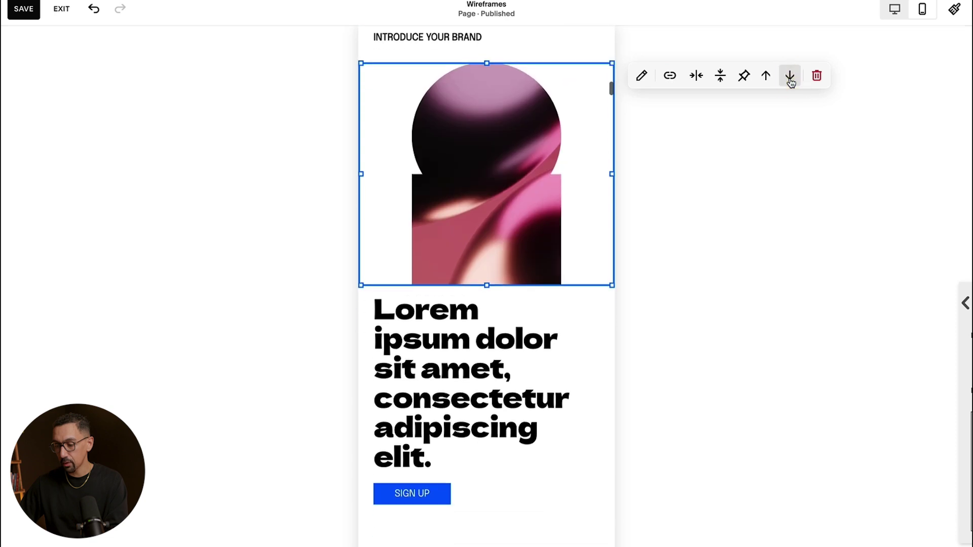
{"action": "left_click", "coordinate": [790, 75]}
{"action": "left_click", "coordinate": [790, 76]}
{"action": "scroll", "coordinate": [474, 174], "scroll_direction": "up", "scroll_amount": 4}
Step: Make the mobile Lorem ipsum heading block one row taller, closer to the brand text, and set its vertical alignment to bottom
{"action": "left_click", "coordinate": [534, 158]}
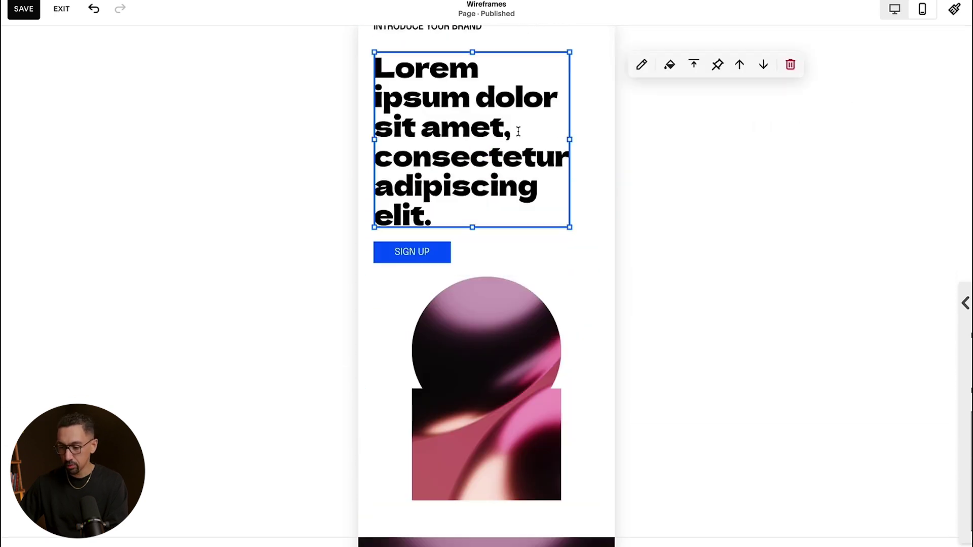
{"action": "scroll", "coordinate": [518, 131], "scroll_direction": "up", "scroll_amount": 1}
{"action": "left_click", "coordinate": [481, 66]}
{"action": "mouse_move", "coordinate": [488, 68]}
{"action": "left_mouse_down"}
{"action": "mouse_move", "coordinate": [491, 51]}
{"action": "mouse_move", "coordinate": [475, 61]}
{"action": "left_mouse_up"}
{"action": "left_click", "coordinate": [467, 124]}
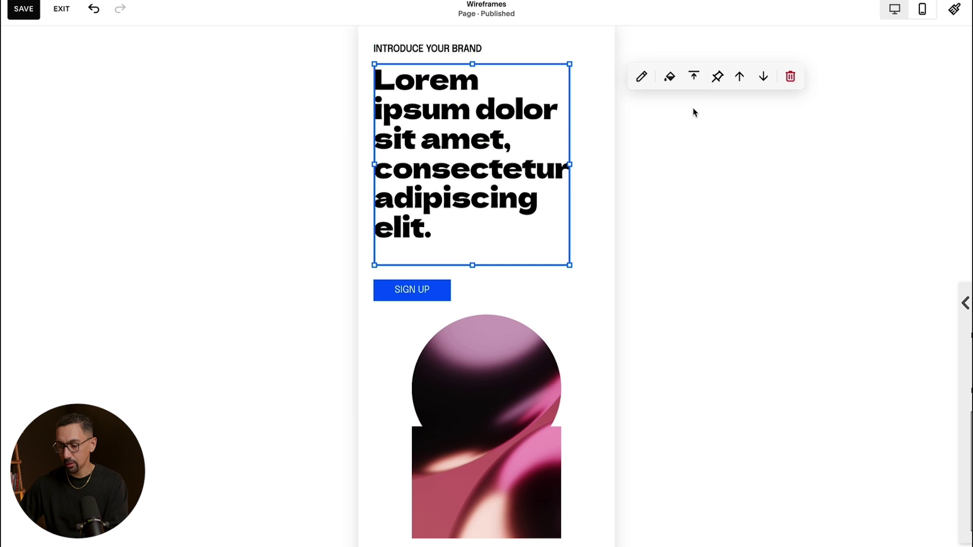
{"action": "left_click", "coordinate": [694, 76]}
{"action": "left_click", "coordinate": [720, 106]}
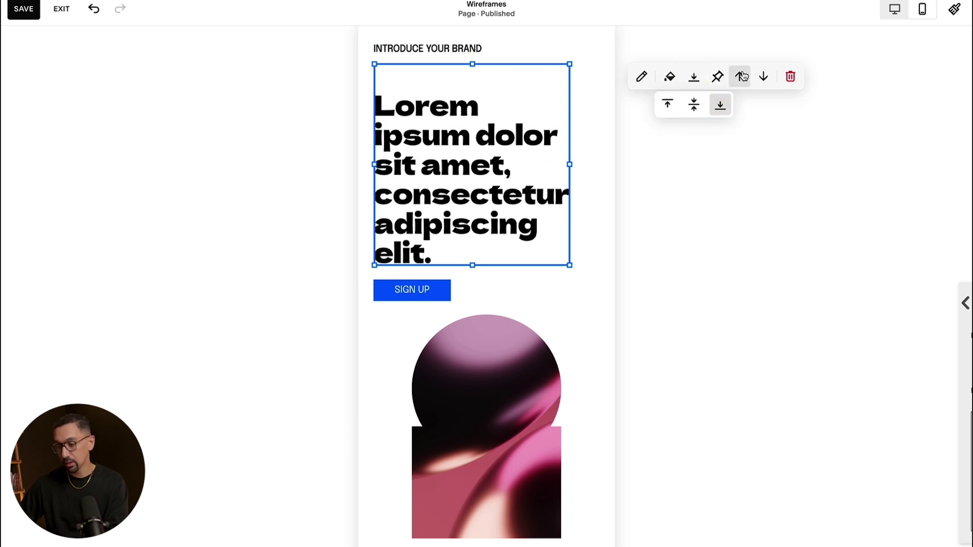
Step: Return to the desktop layout and set the Lorem ipsum heading's vertical alignment to top
{"action": "left_click", "coordinate": [894, 9]}
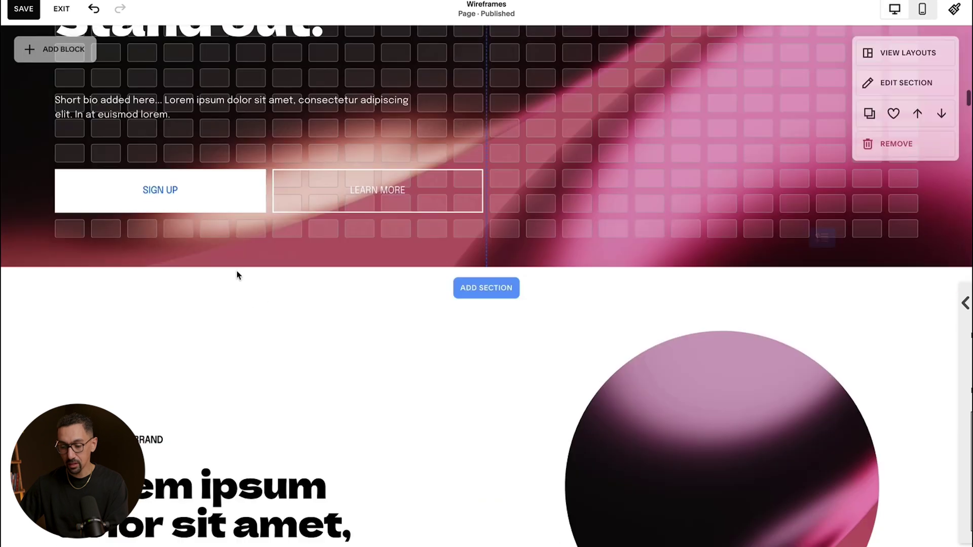
{"action": "scroll", "coordinate": [239, 273], "scroll_direction": "down", "scroll_amount": 5}
{"action": "left_click", "coordinate": [124, 223]}
{"action": "left_click", "coordinate": [120, 190]}
{"action": "left_click", "coordinate": [96, 215]}
{"action": "left_click", "coordinate": [594, 157]}
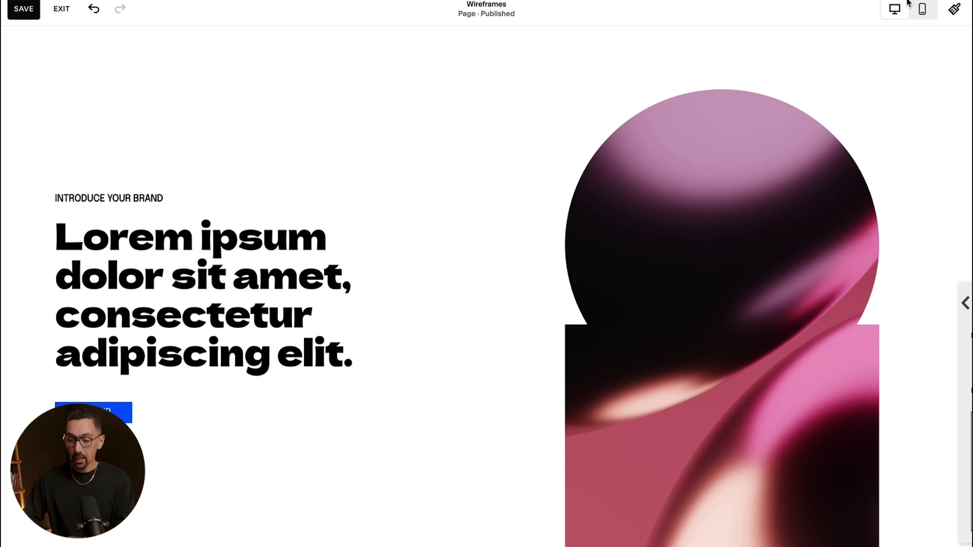
Step: Replace "amet" with "hello" in the Lorem ipsum heading and check the wording in the mobile layout before returning to desktop
{"action": "double_click", "coordinate": [298, 281]}
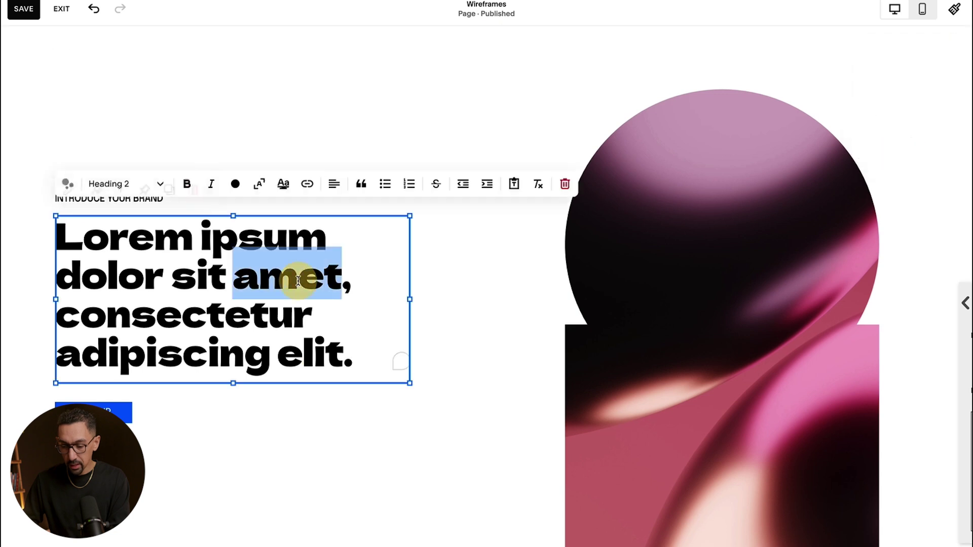
{"action": "type", "text": "hello"}
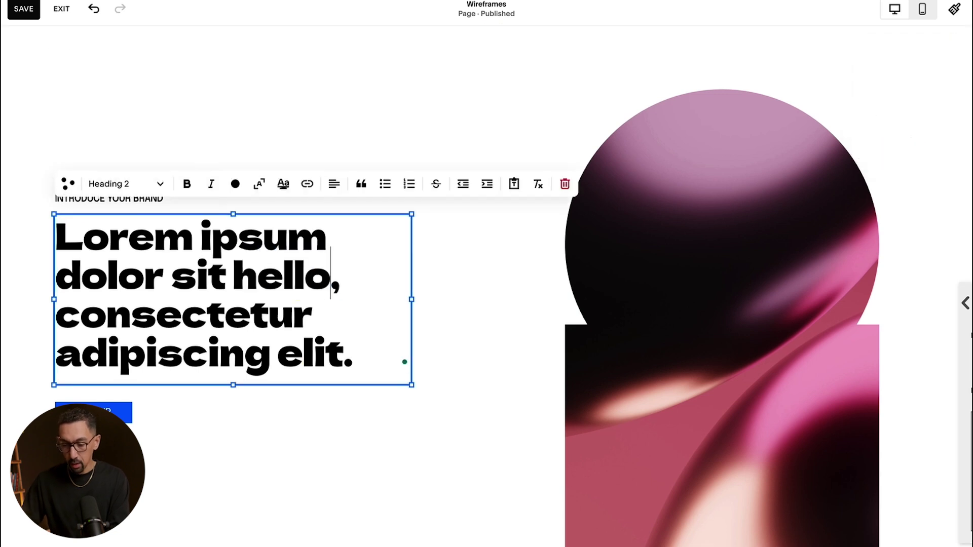
{"action": "left_click", "coordinate": [923, 9]}
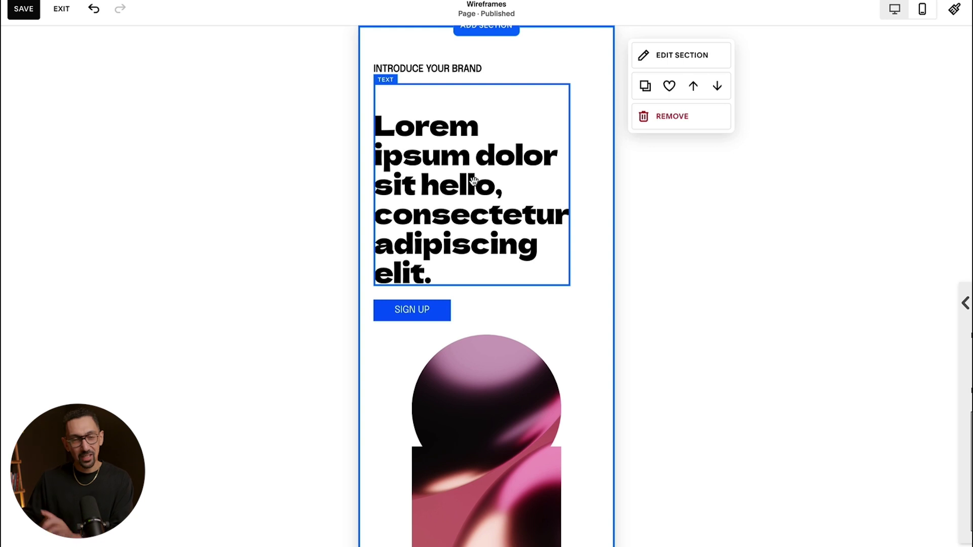
{"action": "left_click", "coordinate": [894, 9]}
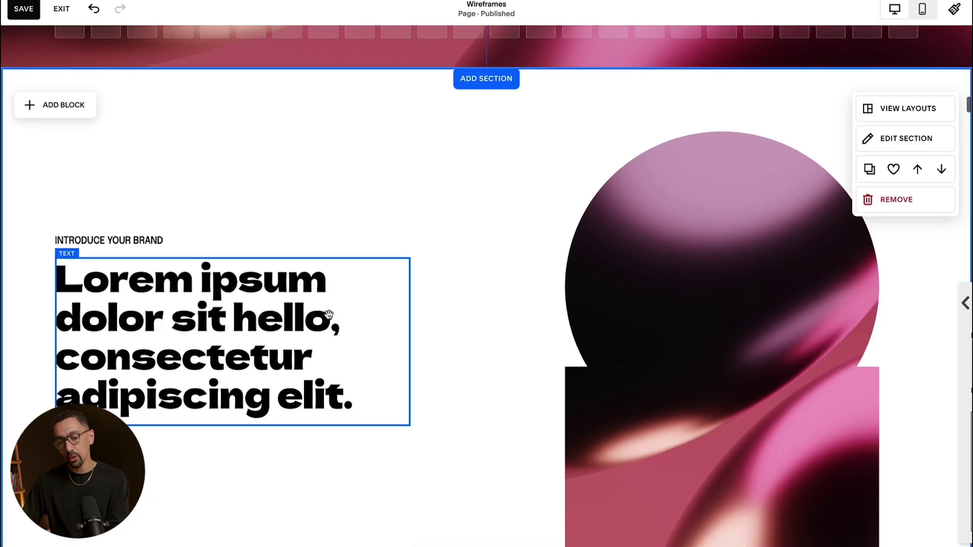
Step: Try extending the brand section's grid by three rows below the image, and shrink it back to the previous height
{"action": "scroll", "coordinate": [328, 315], "scroll_direction": "down", "scroll_amount": 2}
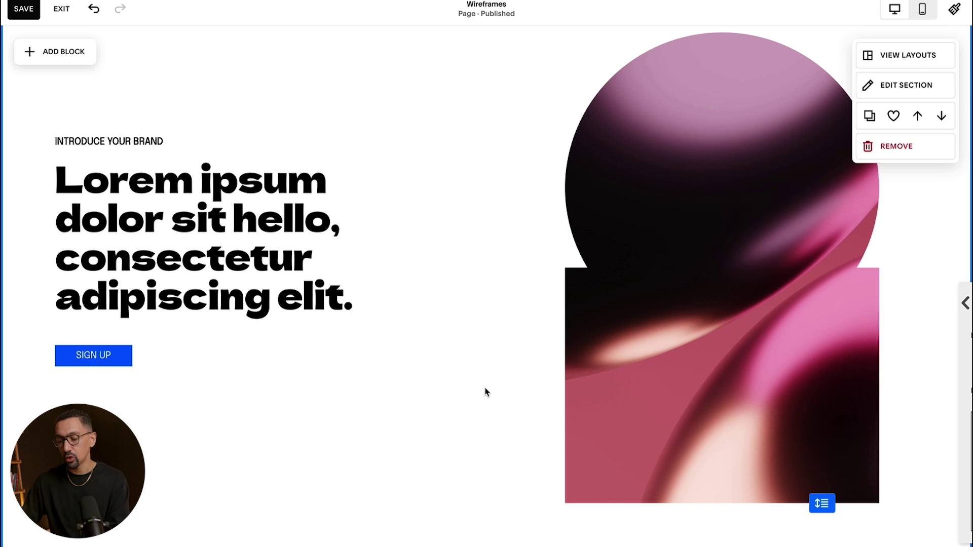
{"action": "scroll", "coordinate": [560, 397], "scroll_direction": "up", "scroll_amount": 1}
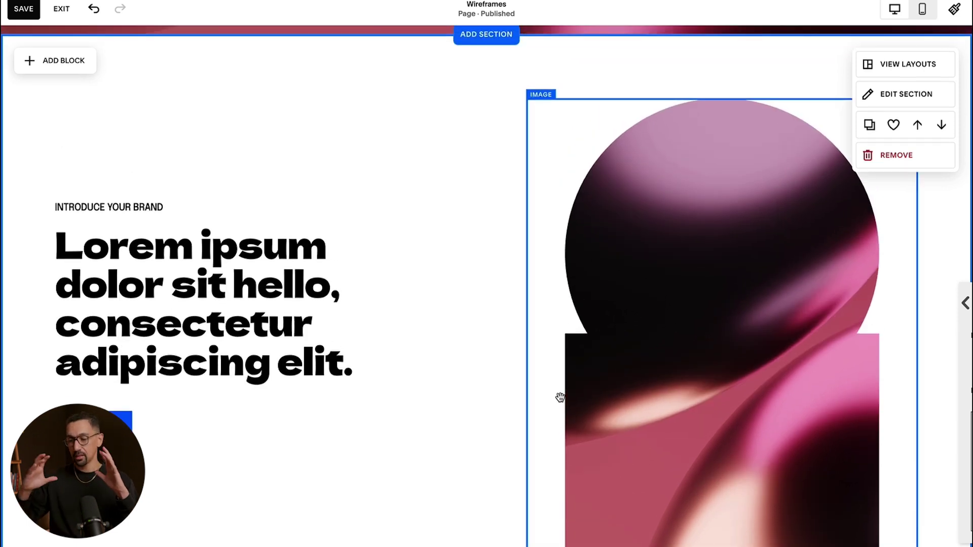
{"action": "scroll", "coordinate": [510, 337], "scroll_direction": "down", "scroll_amount": 1}
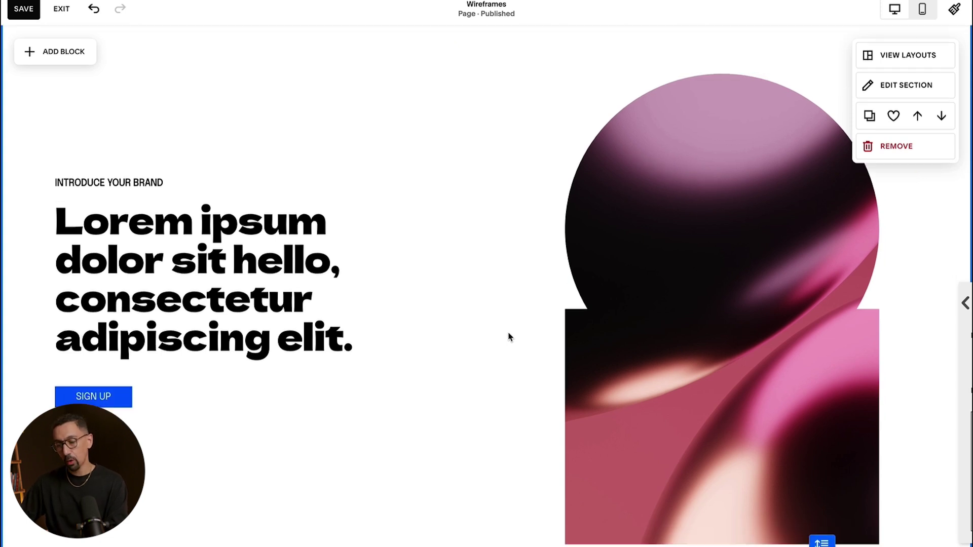
{"action": "left_click", "coordinate": [687, 387]}
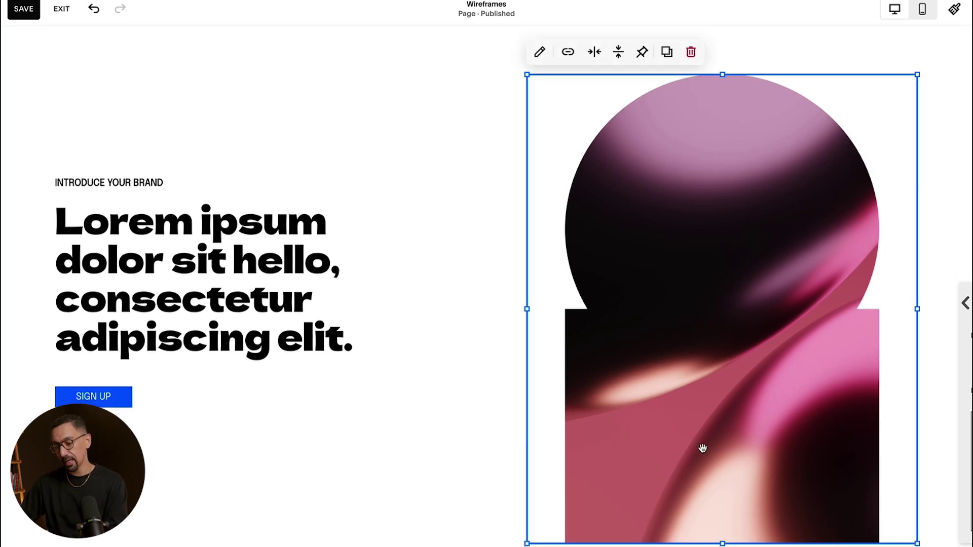
{"action": "scroll", "coordinate": [707, 471], "scroll_direction": "down", "scroll_amount": 3}
{"action": "left_click", "coordinate": [821, 430]}
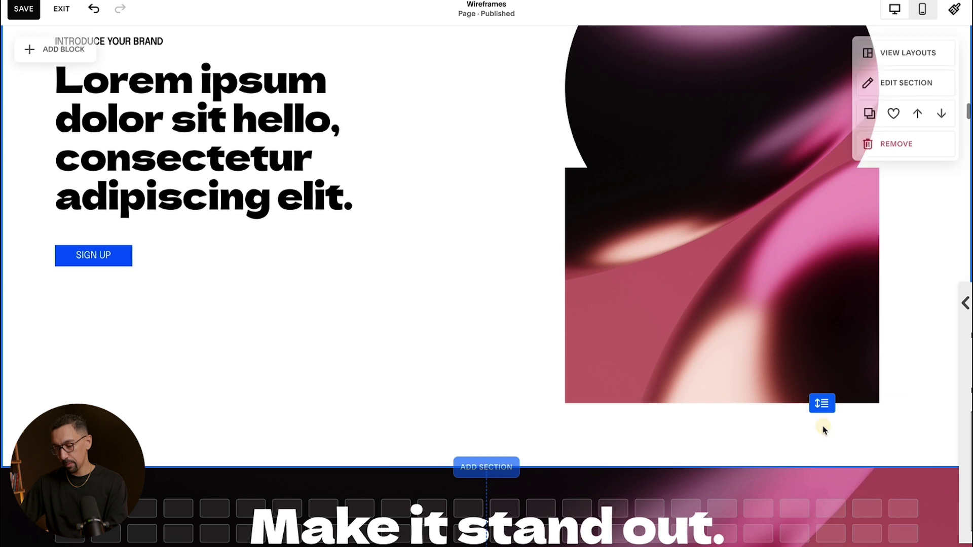
{"action": "left_click_drag", "start_coordinate": [819, 408], "coordinate": [816, 472]}
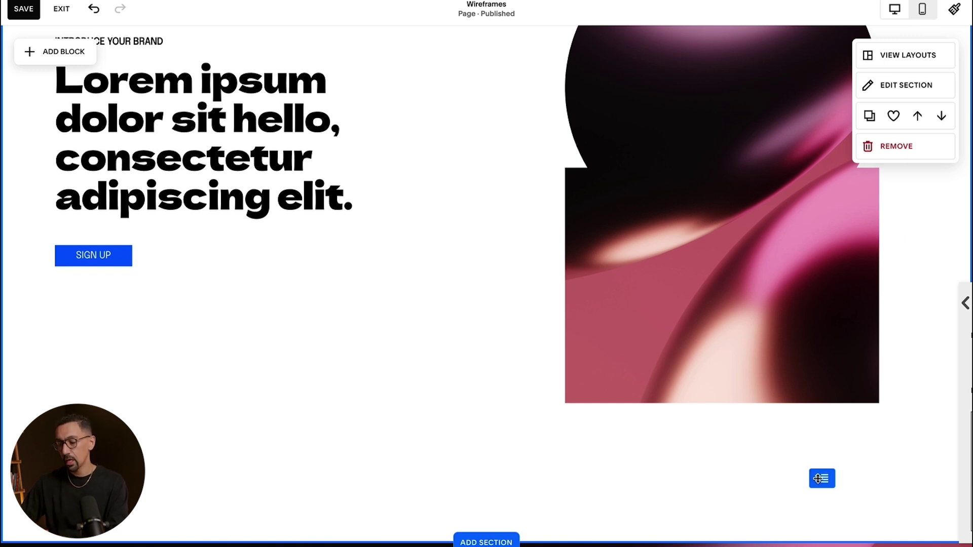
{"action": "left_click_drag", "start_coordinate": [819, 477], "coordinate": [817, 362]}
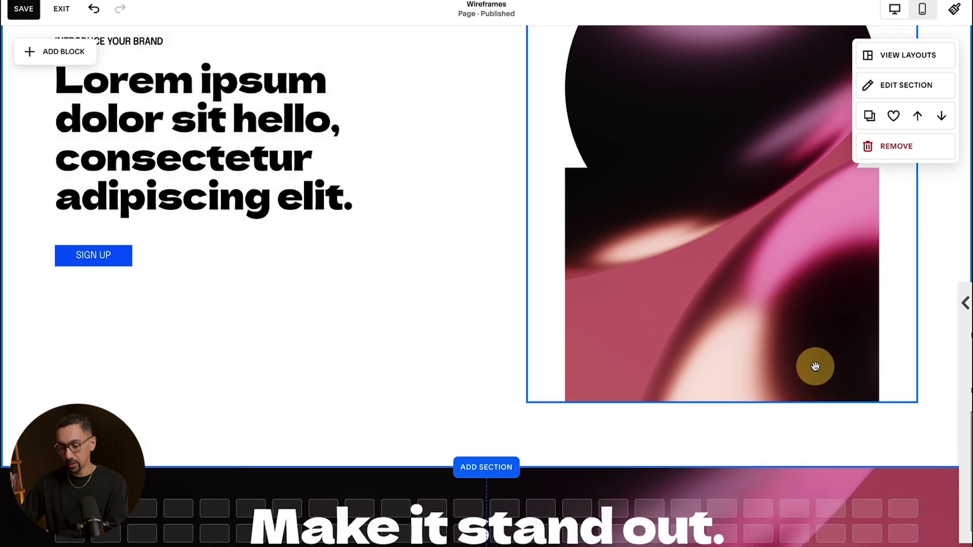
{"action": "left_click", "coordinate": [755, 417]}
{"action": "left_click", "coordinate": [706, 379]}
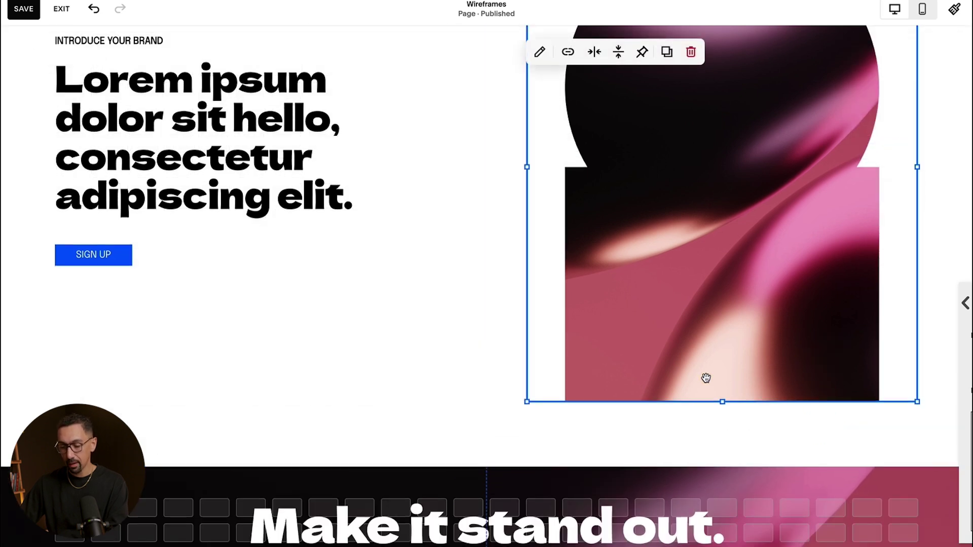
Step: Shorten the "Make it stand out." heading block to three rows and fit the bio text into two rows directly beneath it
{"action": "scroll", "coordinate": [707, 378], "scroll_direction": "down", "scroll_amount": 7}
{"action": "left_click", "coordinate": [493, 198]}
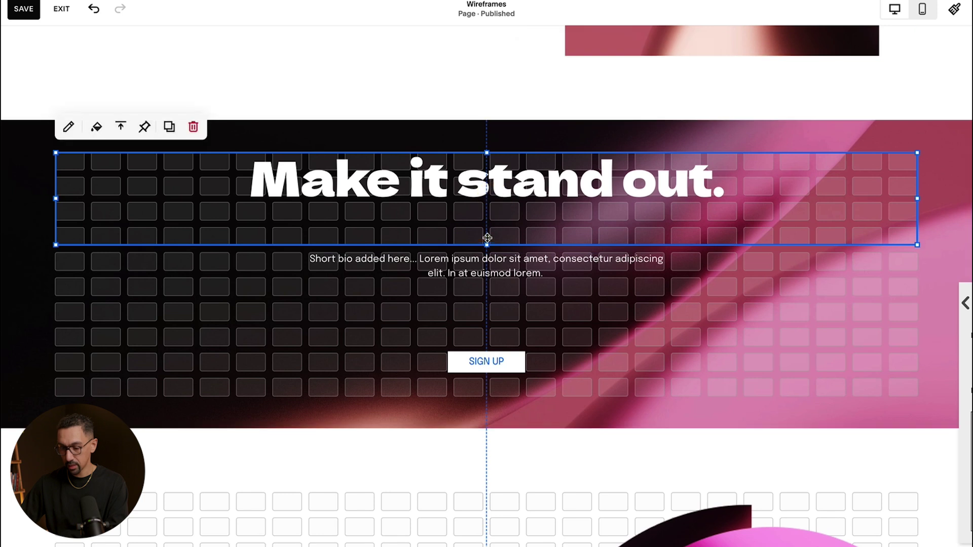
{"action": "left_click_drag", "start_coordinate": [488, 244], "coordinate": [489, 189]}
{"action": "left_click", "coordinate": [488, 306]}
{"action": "left_click_drag", "start_coordinate": [487, 317], "coordinate": [510, 254]}
{"action": "left_click", "coordinate": [570, 317]}
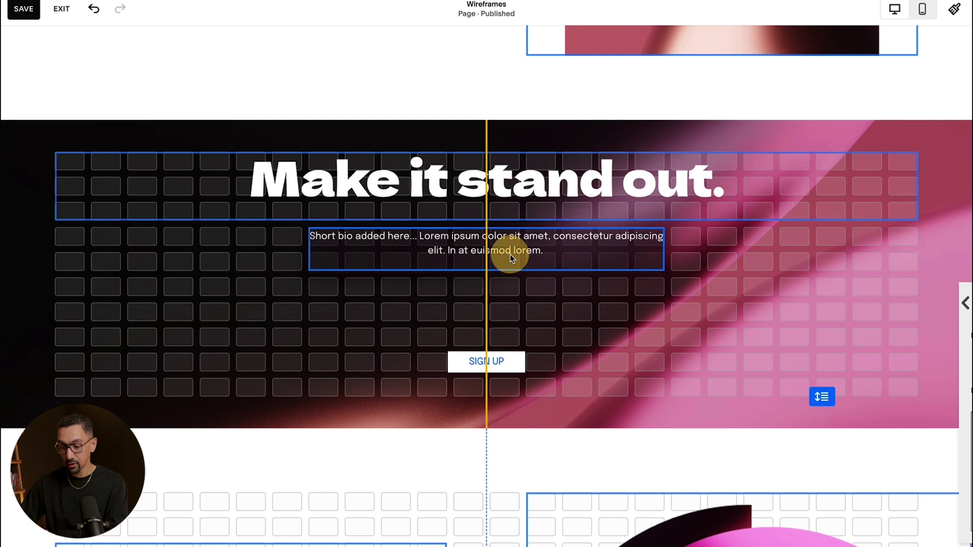
Step: Set the "Make it stand out." heading's vertical alignment to center
{"action": "left_click", "coordinate": [514, 195]}
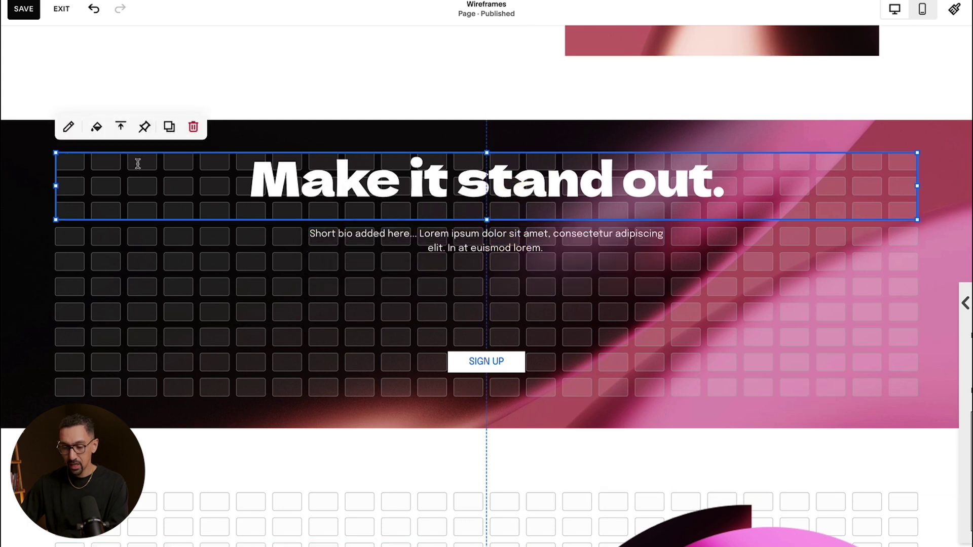
{"action": "left_click", "coordinate": [120, 127]}
{"action": "left_click", "coordinate": [121, 153]}
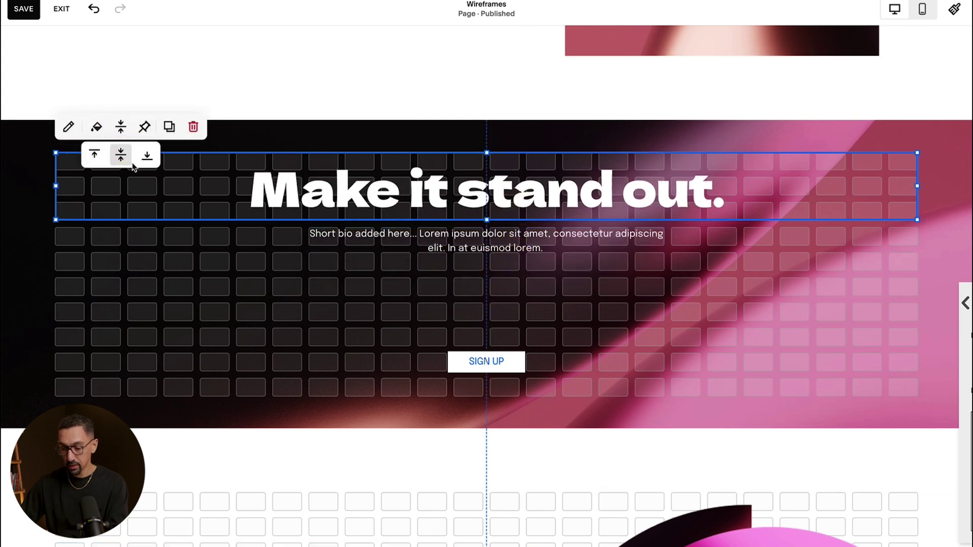
Step: Fit the SIGN UP button block into two rows directly beneath the bio text and reduce the section's grid to seven rows
{"action": "left_click_drag", "start_coordinate": [497, 334], "coordinate": [496, 307]}
{"action": "left_click_drag", "start_coordinate": [489, 347], "coordinate": [489, 299]}
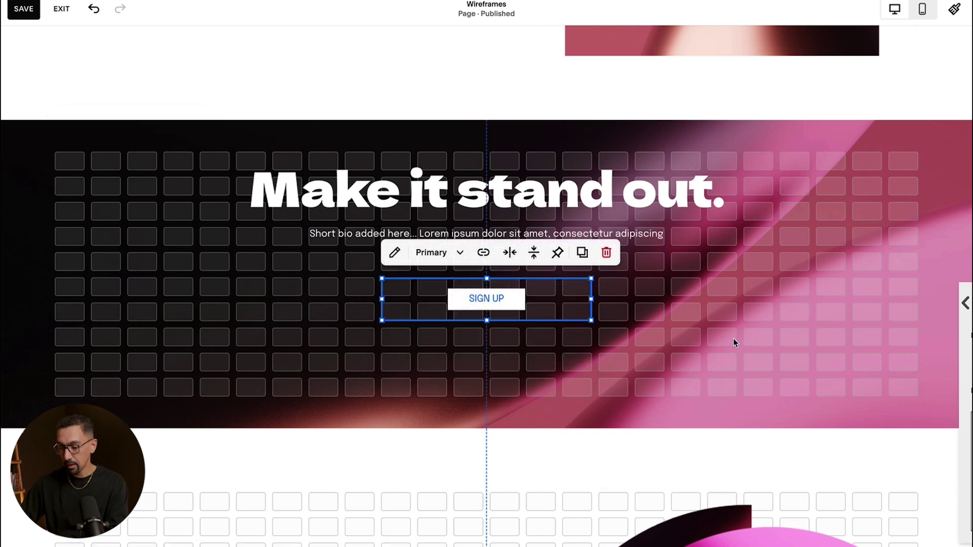
{"action": "left_click", "coordinate": [717, 348]}
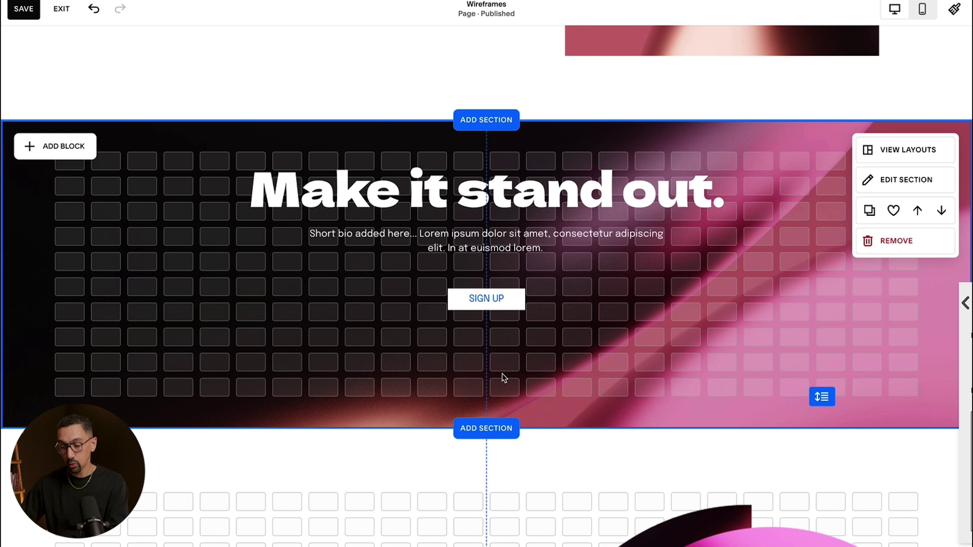
{"action": "left_click_drag", "start_coordinate": [821, 396], "coordinate": [818, 302]}
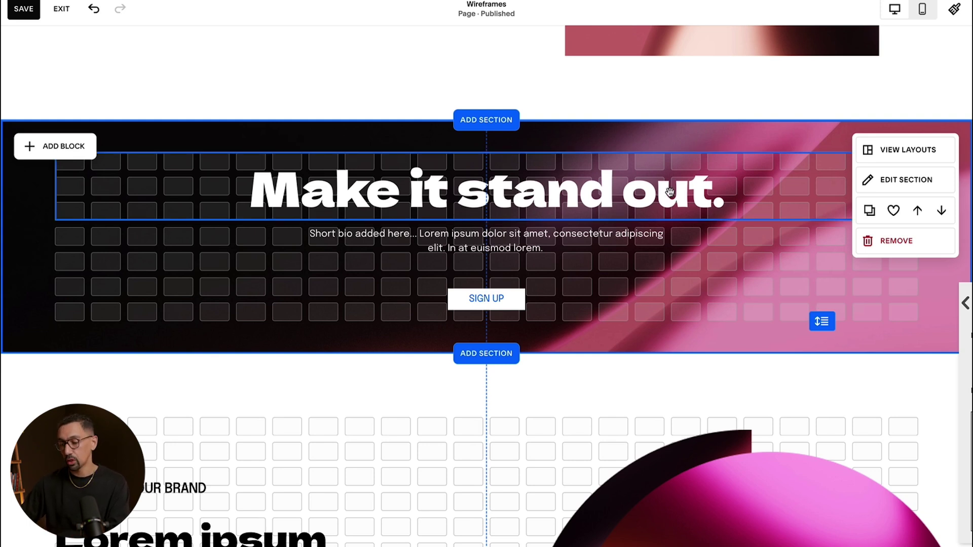
Step: Try an eleven-row grid with all three blocks moved down two rows, undo the move and reduce the grid back to seven rows
{"action": "left_click_drag", "start_coordinate": [822, 321], "coordinate": [835, 423]}
{"action": "left_click", "coordinate": [510, 233]}
{"action": "mouse_move", "coordinate": [510, 232]}
{"action": "left_mouse_down"}
{"action": "mouse_move", "coordinate": [507, 185]}
{"action": "mouse_move", "coordinate": [524, 240]}
{"action": "left_mouse_up"}
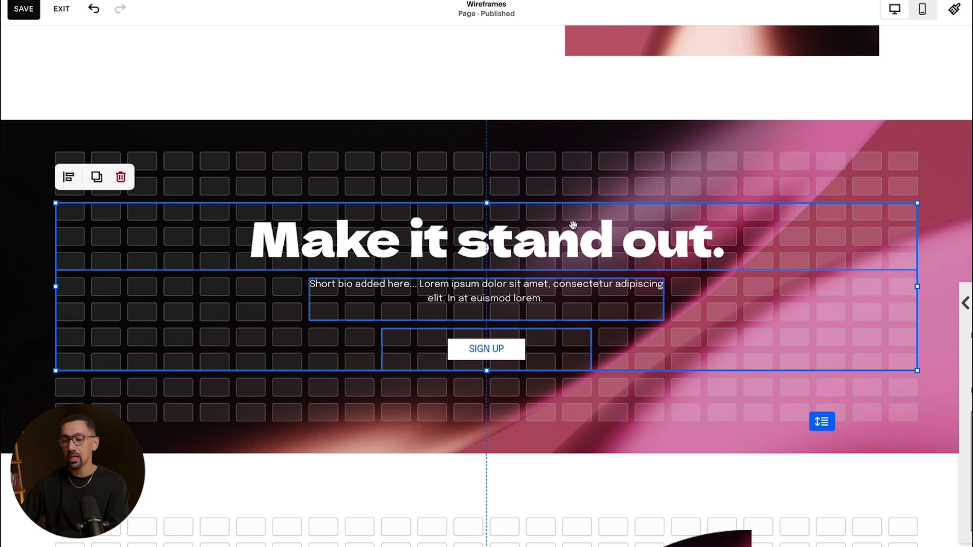
{"action": "key", "text": "ctrl+z"}
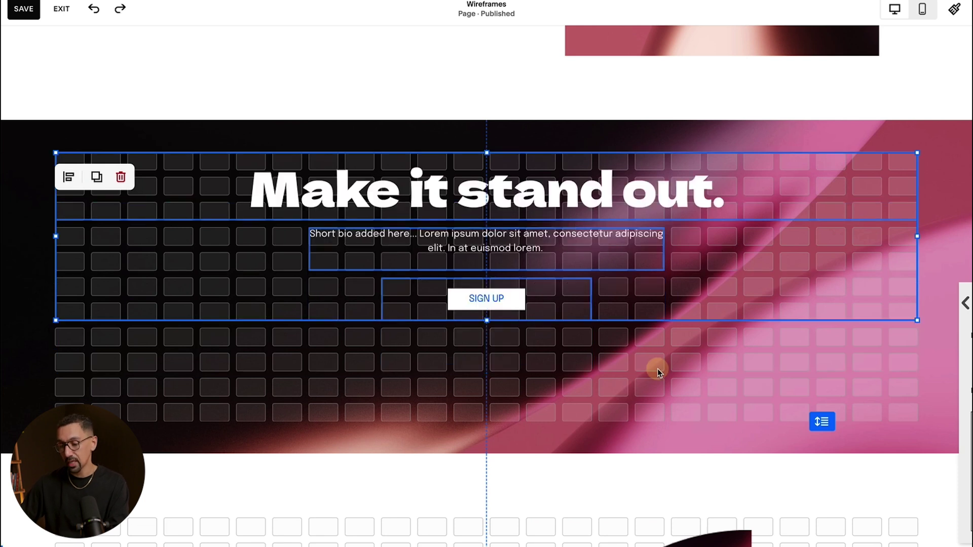
{"action": "left_click", "coordinate": [797, 410]}
{"action": "left_click_drag", "start_coordinate": [822, 422], "coordinate": [816, 292]}
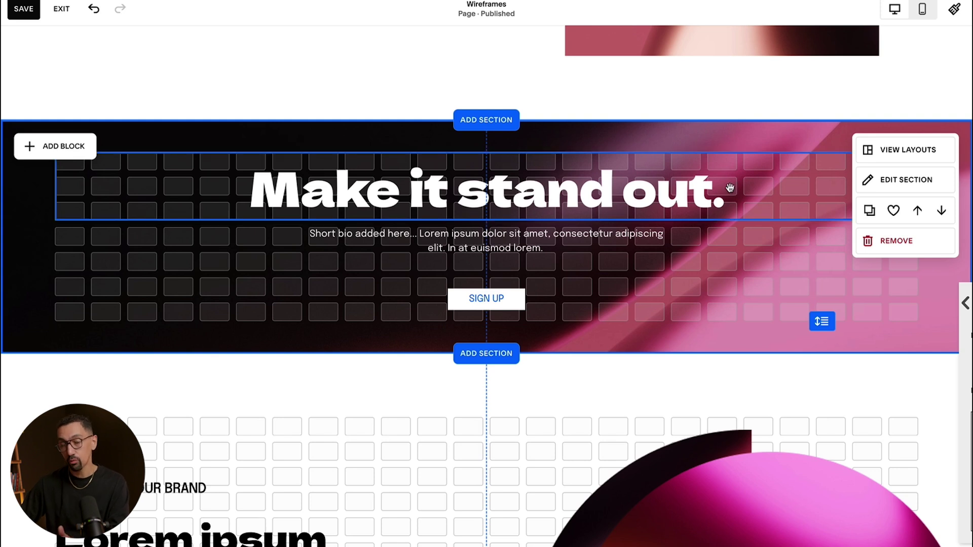
Step: In the "Make it stand out." section's design settings, try a custom fill-screen height of 50 and set the height to L
{"action": "left_click", "coordinate": [894, 188]}
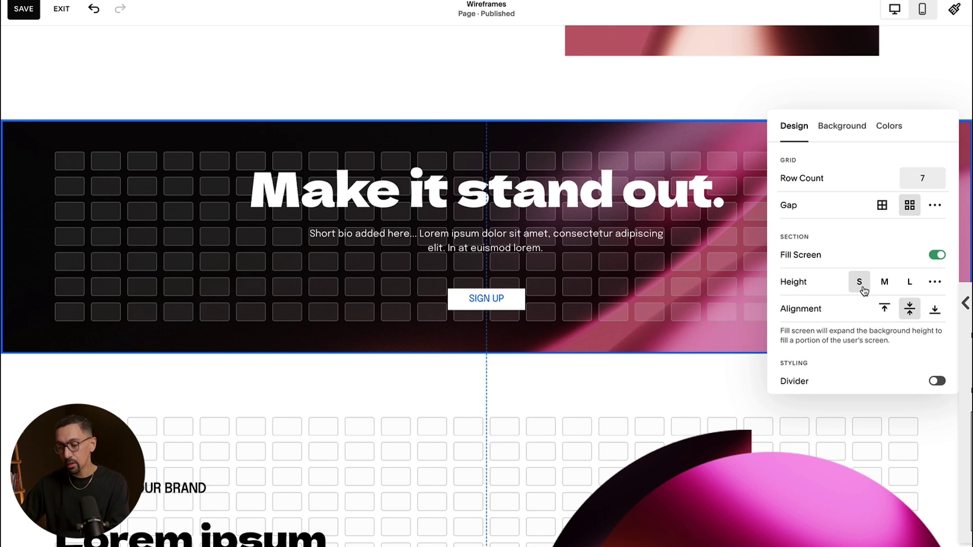
{"action": "left_click", "coordinate": [935, 286]}
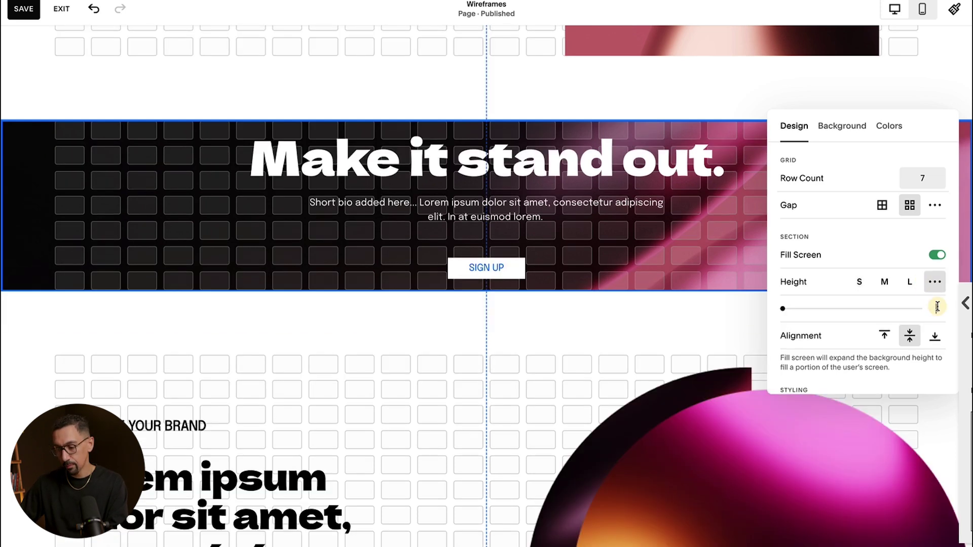
{"action": "double_click", "coordinate": [938, 310]}
{"action": "type", "text": "50"}
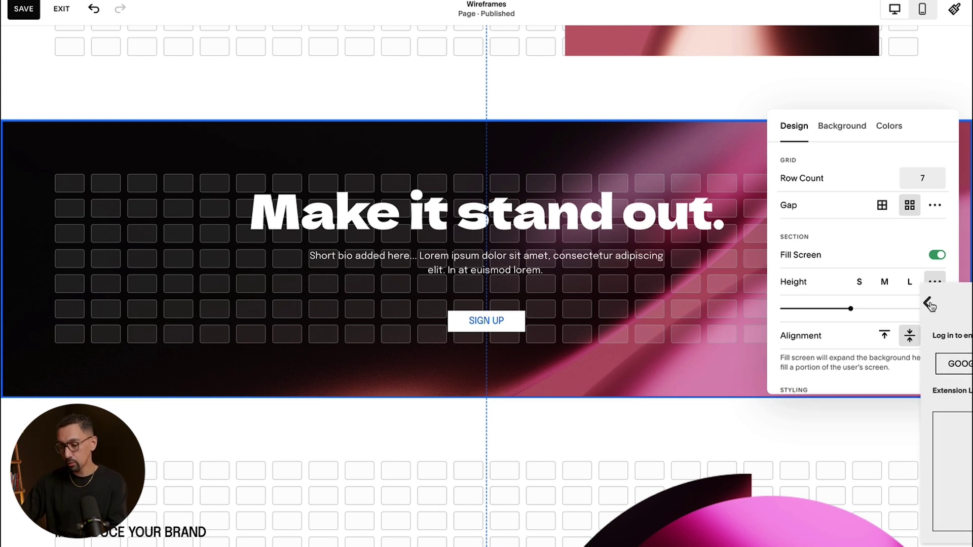
{"action": "left_click", "coordinate": [910, 283]}
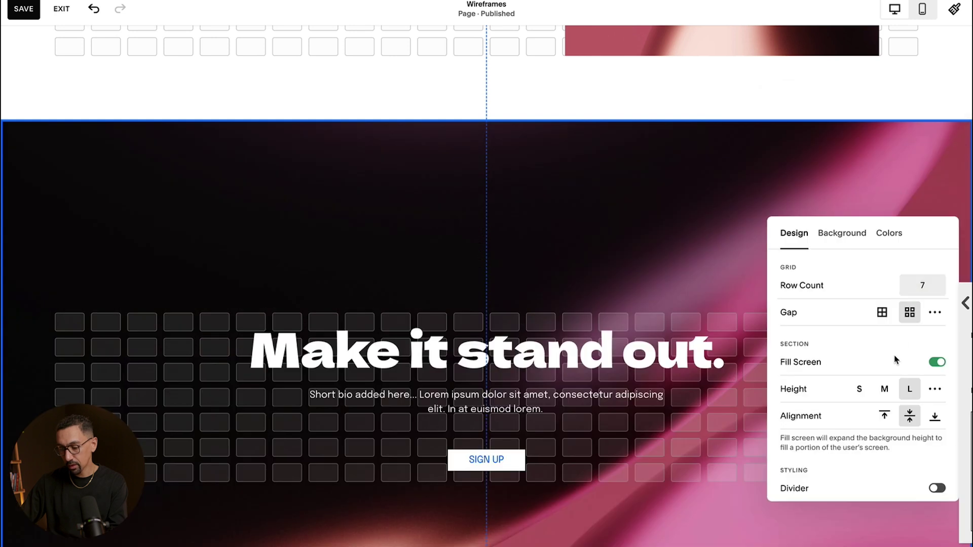
Step: Try a custom fill-screen height of 100 for the centered "Make it stand out." section and set its height to M
{"action": "scroll", "coordinate": [696, 315], "scroll_direction": "down", "scroll_amount": 2}
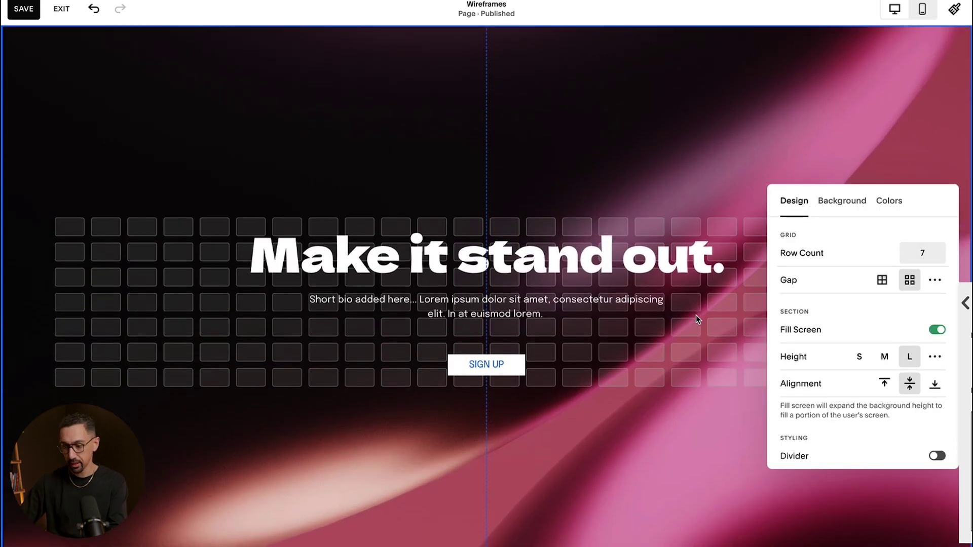
{"action": "left_click", "coordinate": [934, 356]}
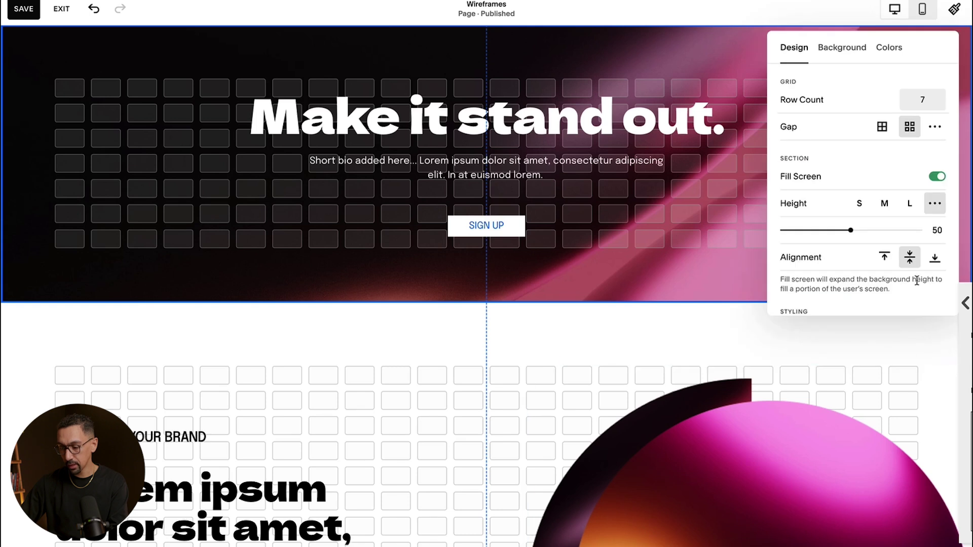
{"action": "left_click", "coordinate": [935, 230]}
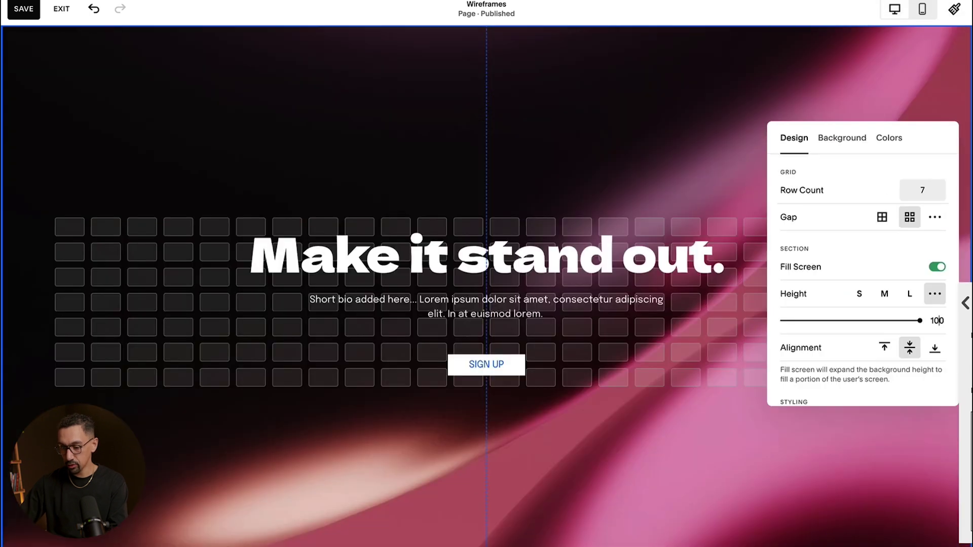
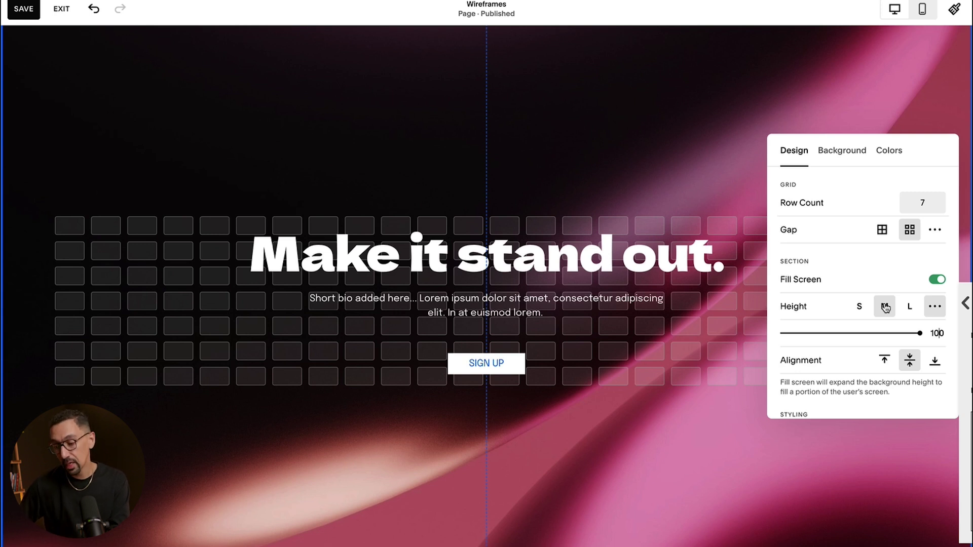
{"action": "left_click", "coordinate": [885, 307]}
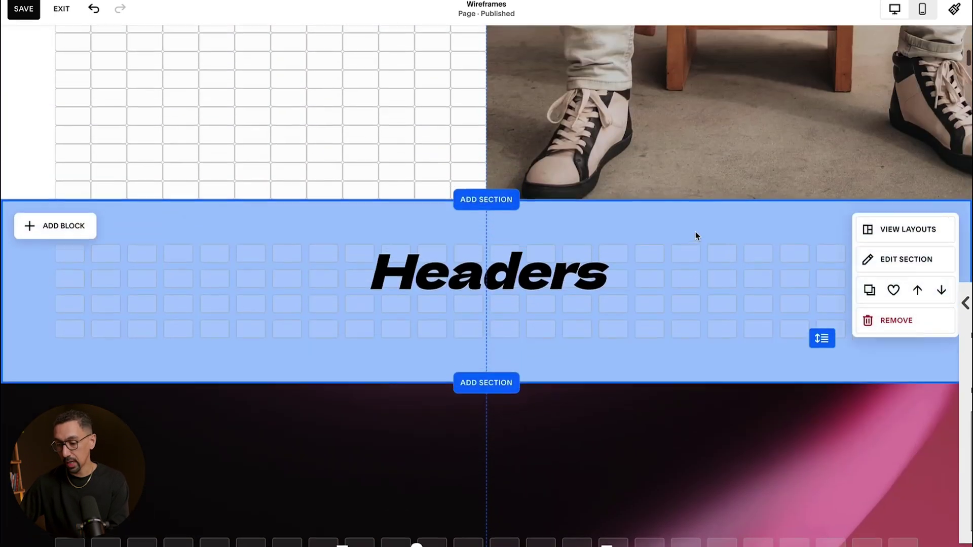
Step: Set a custom fill-screen height of 90 for the "Make it stand out." section directly beneath the Headers section
{"action": "scroll", "coordinate": [696, 236], "scroll_direction": "up", "scroll_amount": 10}
{"action": "scroll", "coordinate": [484, 305], "scroll_direction": "down", "scroll_amount": 10}
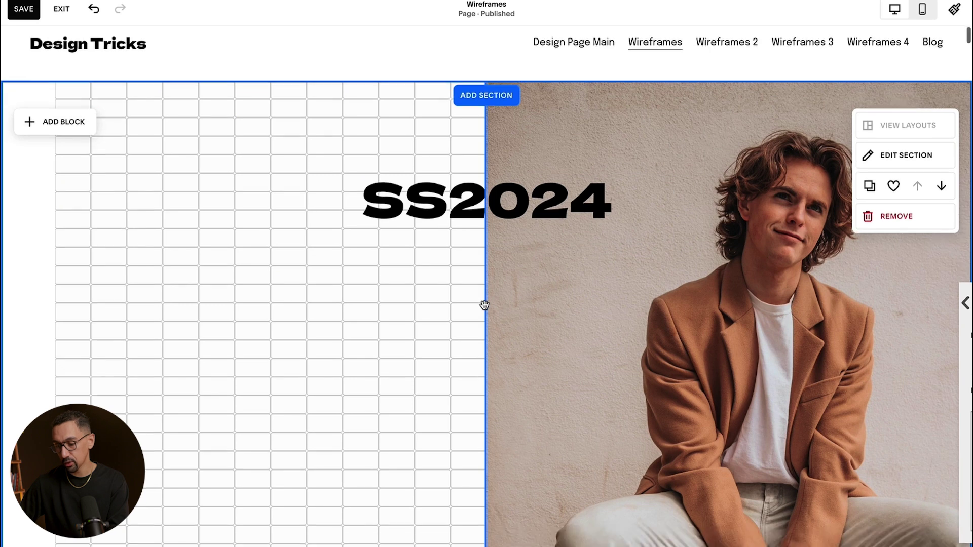
{"action": "scroll", "coordinate": [485, 305], "scroll_direction": "down", "scroll_amount": 1}
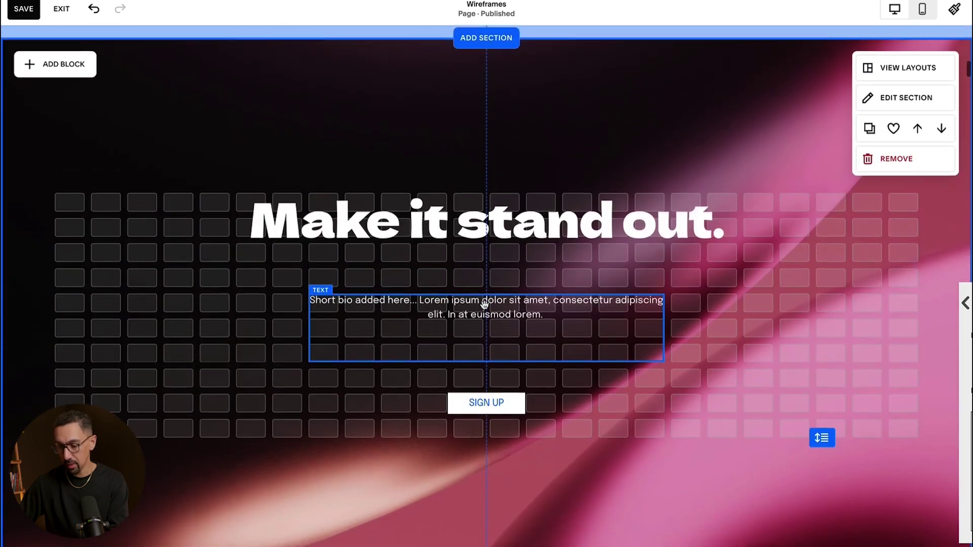
{"action": "left_click", "coordinate": [934, 86]}
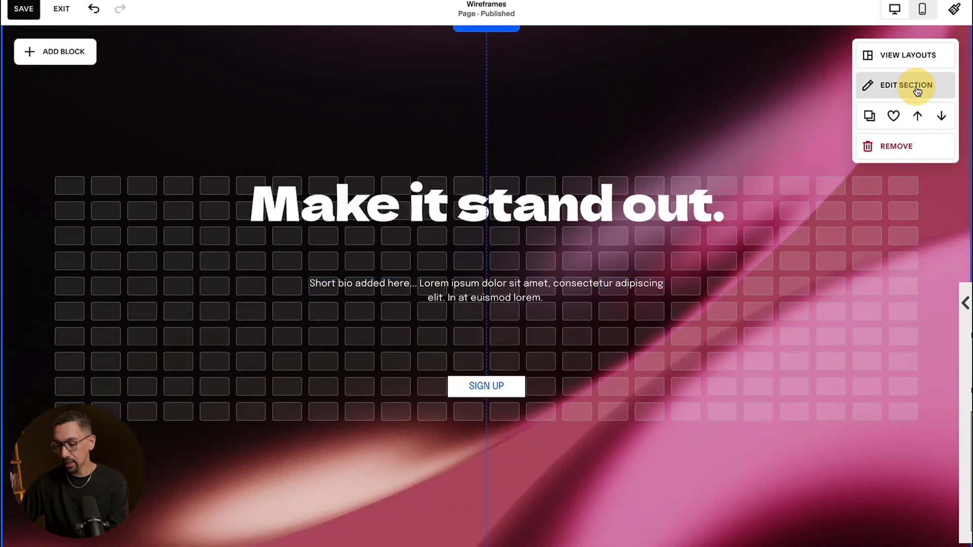
{"action": "left_click", "coordinate": [929, 253]}
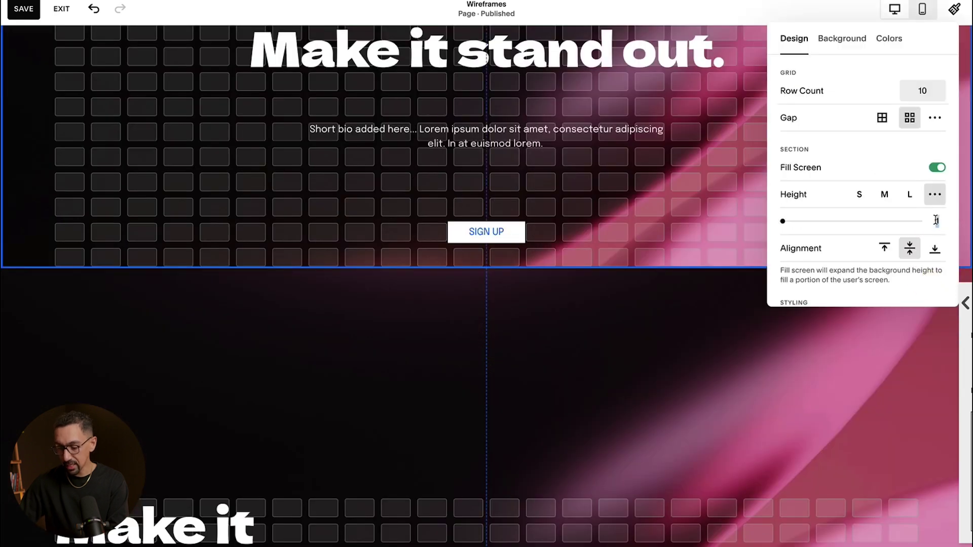
{"action": "type", "text": "90"}
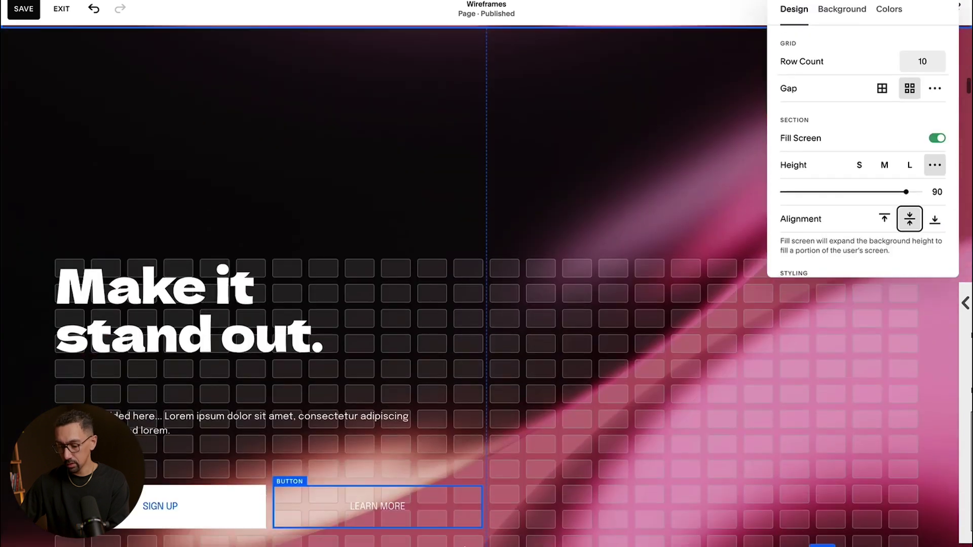
Step: Shorten the left-aligned "Make it stand out." heading block by one row and fit a narrower, two-row bio block directly beneath it
{"action": "scroll", "coordinate": [486, 274], "scroll_direction": "down", "scroll_amount": 3}
{"action": "scroll", "coordinate": [719, 129], "scroll_direction": "up", "scroll_amount": 3}
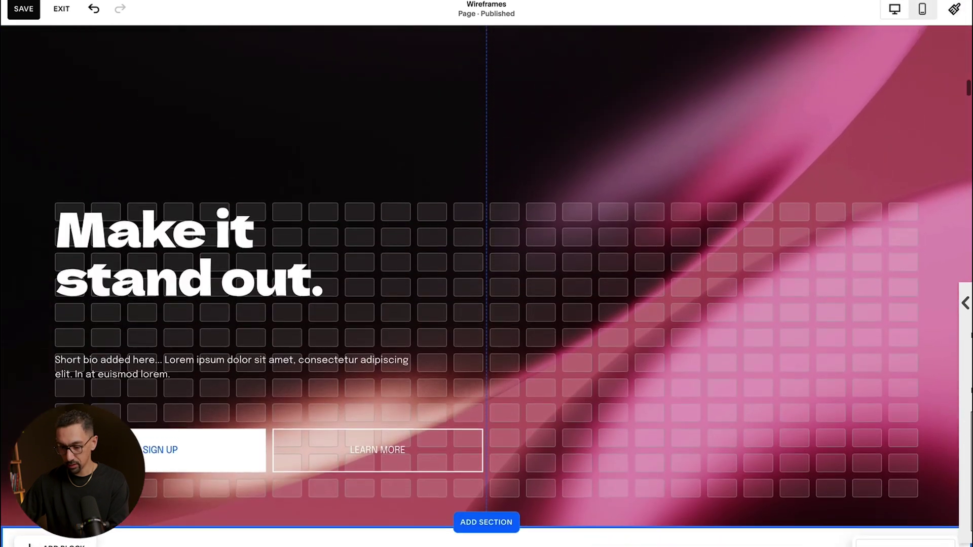
{"action": "left_click", "coordinate": [252, 289]}
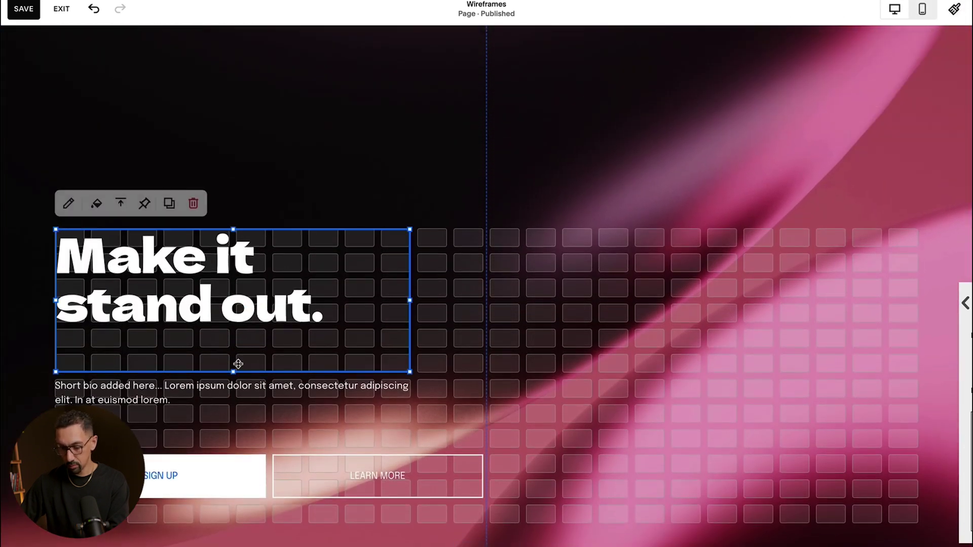
{"action": "left_click_drag", "start_coordinate": [233, 372], "coordinate": [234, 347]}
{"action": "left_click", "coordinate": [227, 407]}
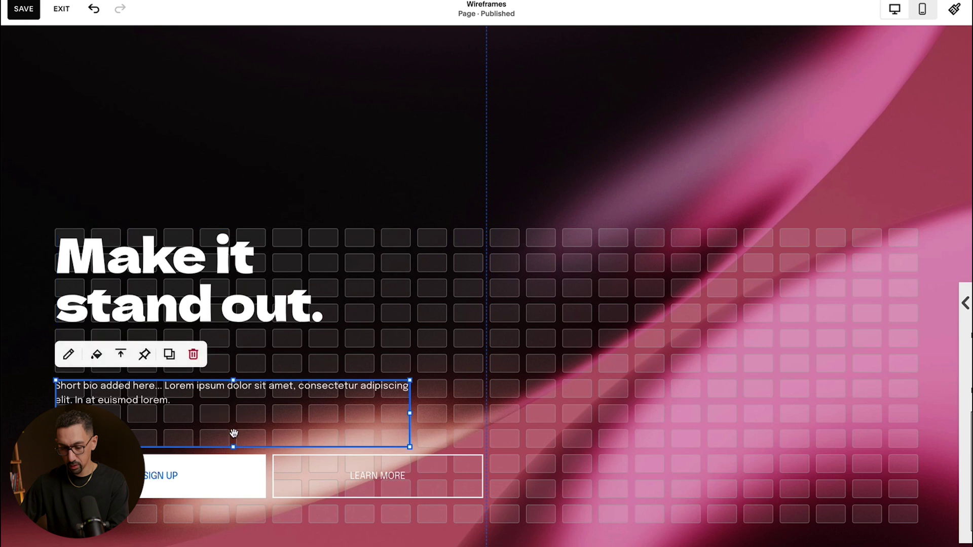
{"action": "left_click_drag", "start_coordinate": [233, 447], "coordinate": [234, 398]}
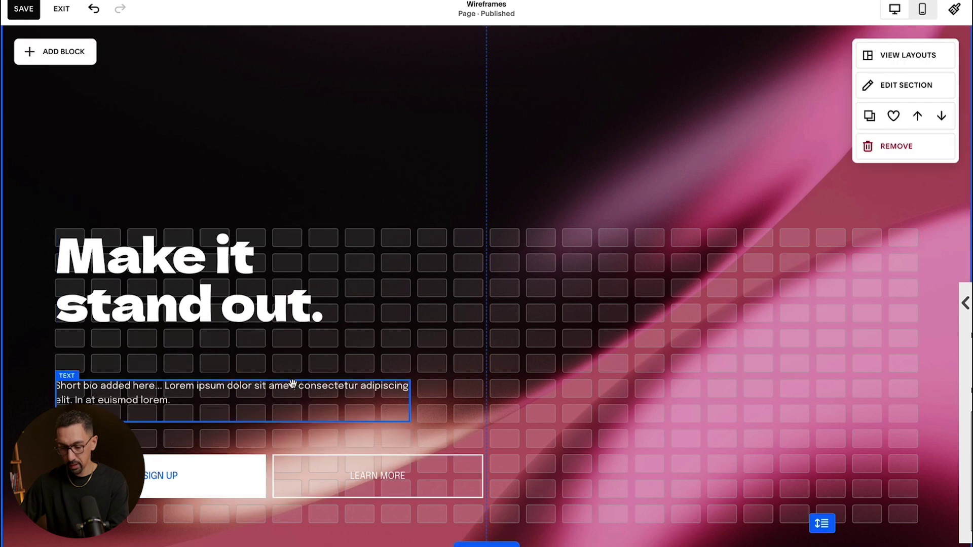
{"action": "mouse_move", "coordinate": [292, 374]}
{"action": "left_mouse_down"}
{"action": "mouse_move", "coordinate": [293, 348]}
{"action": "mouse_move", "coordinate": [390, 379]}
{"action": "mouse_move", "coordinate": [307, 376]}
{"action": "left_mouse_up"}
{"action": "left_click", "coordinate": [340, 269]}
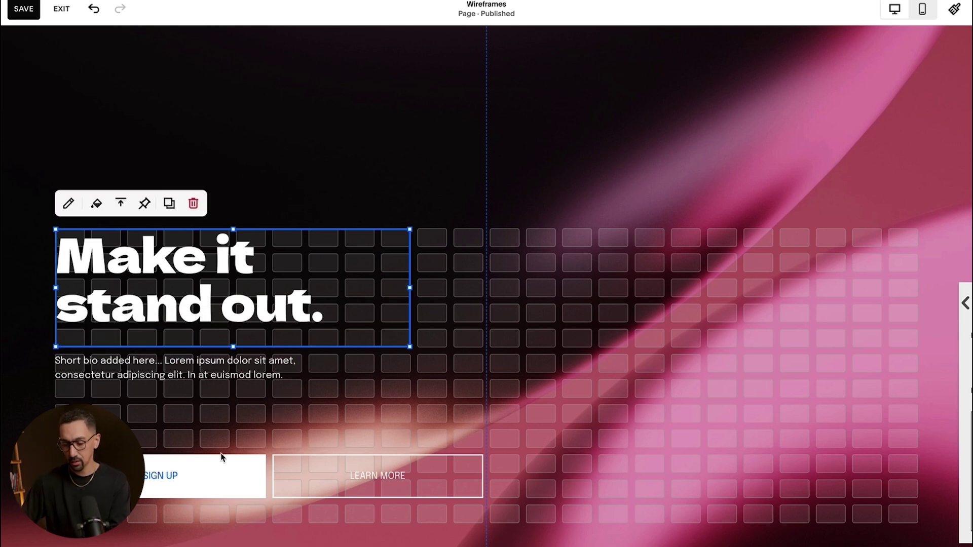
Step: Move the SIGN UP and LEARN MORE buttons together up two rows, directly beneath the bio text
{"action": "left_click", "coordinate": [234, 479]}
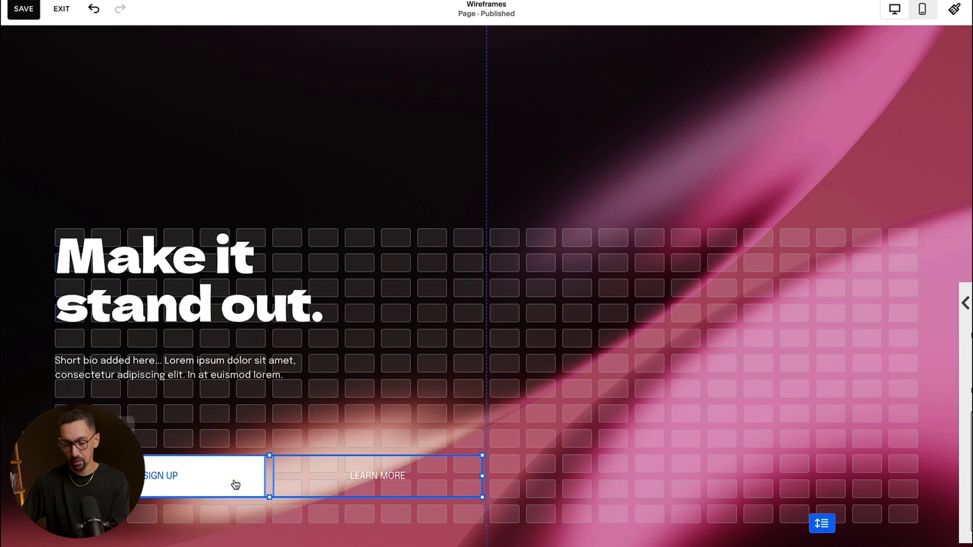
{"action": "key", "text": "Up"}
{"action": "key", "text": "Up"}
{"action": "left_click", "coordinate": [596, 444]}
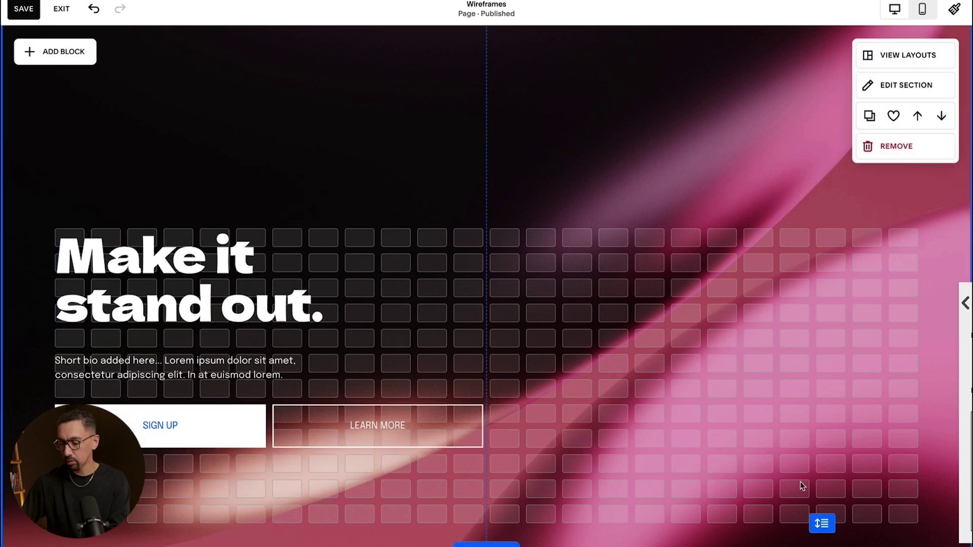
Step: Reduce the left-aligned "Make it stand out." section's grid to nine rows and set its custom fill-screen height to 90
{"action": "scroll", "coordinate": [747, 336], "scroll_direction": "up", "scroll_amount": 3}
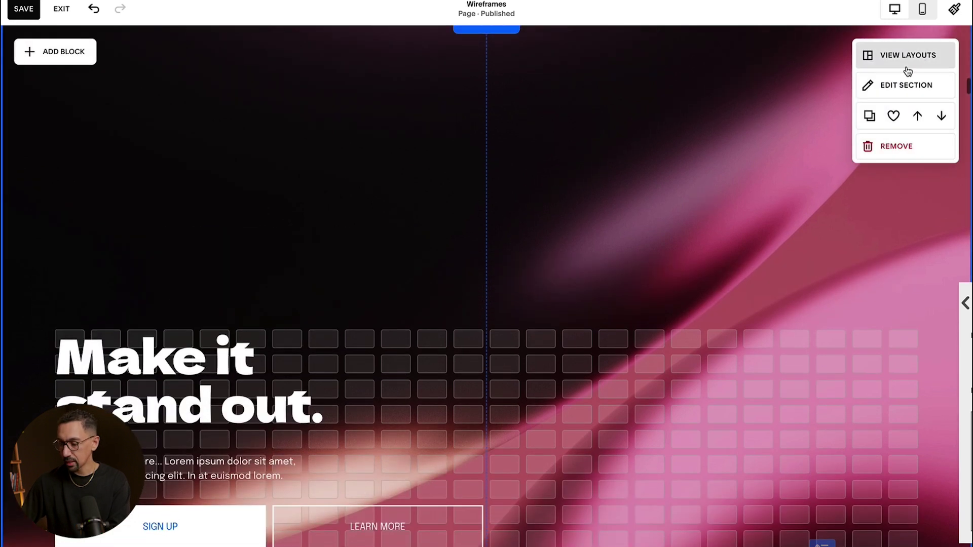
{"action": "left_click", "coordinate": [897, 85]}
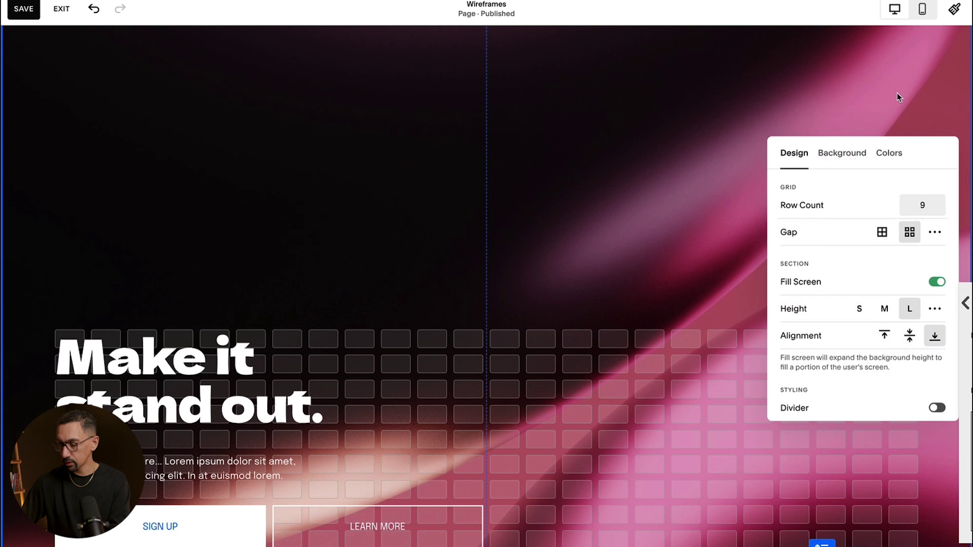
{"action": "left_click", "coordinate": [936, 309]}
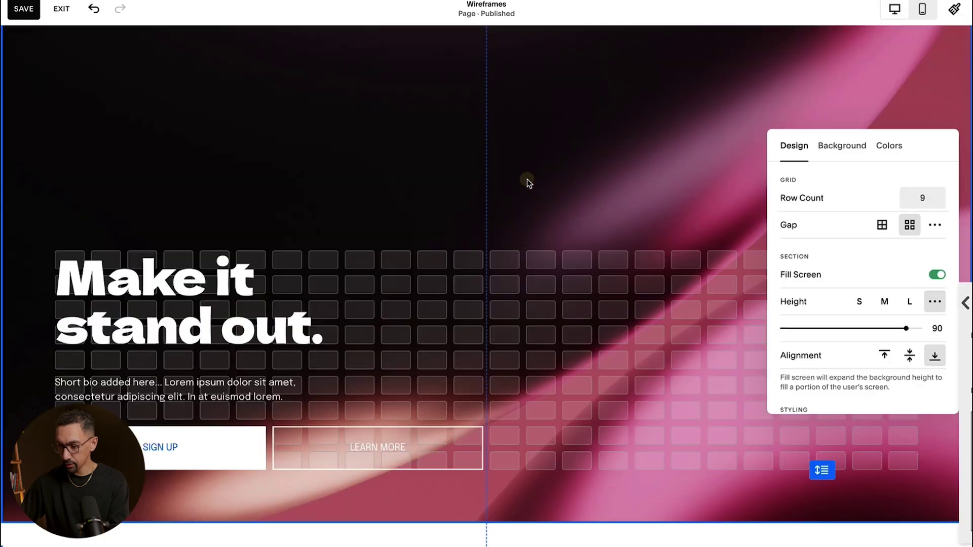
{"action": "left_click", "coordinate": [544, 191]}
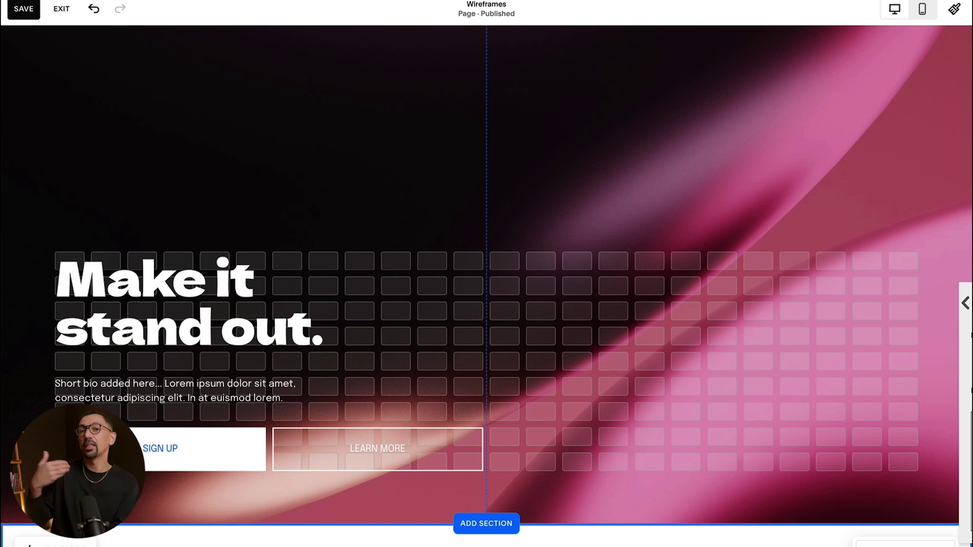
Step: Examine the grid and fill-screen settings of the "Introduce your brand" section with the keyhole-shaped image
{"action": "scroll", "coordinate": [527, 381], "scroll_direction": "down", "scroll_amount": 10}
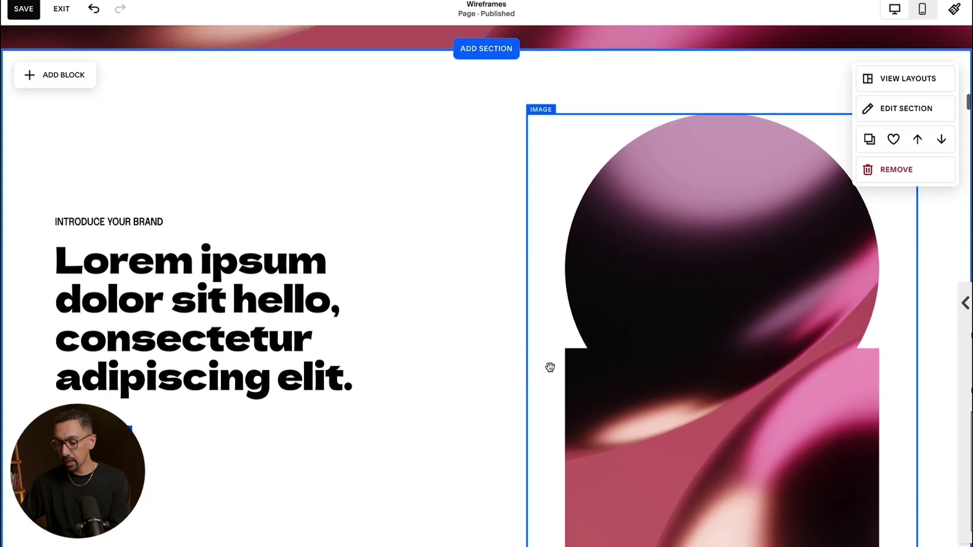
{"action": "left_click", "coordinate": [900, 108]}
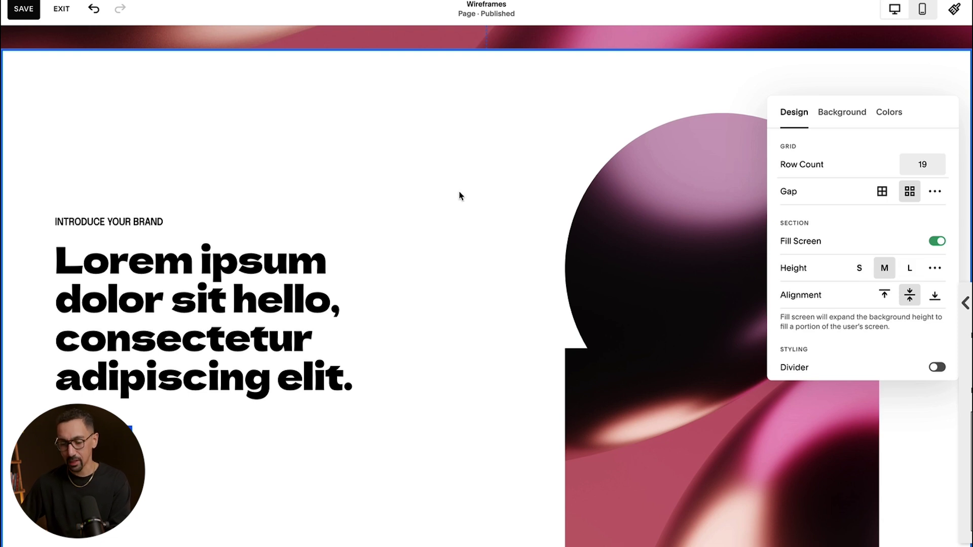
{"action": "scroll", "coordinate": [459, 196], "scroll_direction": "down", "scroll_amount": 10}
{"action": "left_click", "coordinate": [535, 157]}
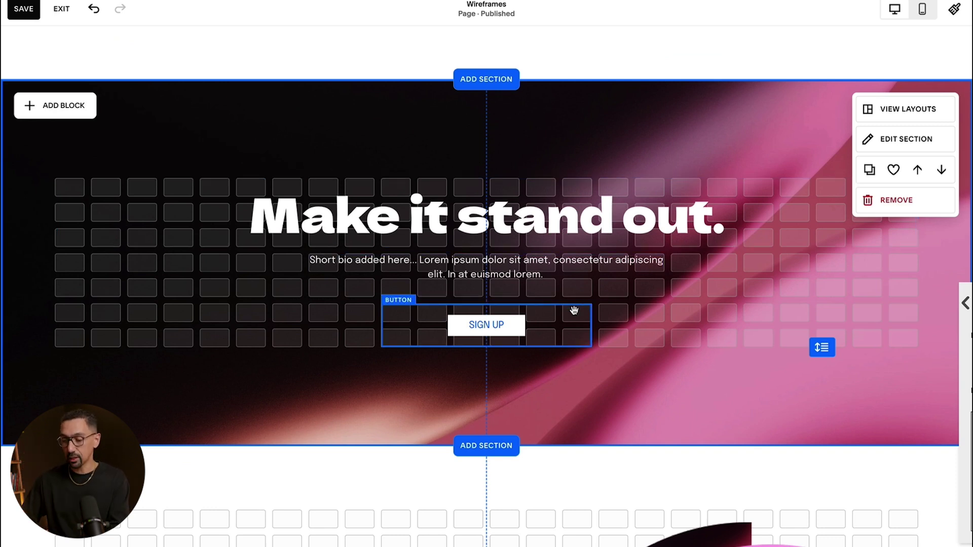
Step: Try to shrink the centered "Make it stand out." section's grid above the end of the SIGN UP button
{"action": "left_click_drag", "start_coordinate": [827, 347], "coordinate": [828, 310]}
{"action": "left_click", "coordinate": [807, 276]}
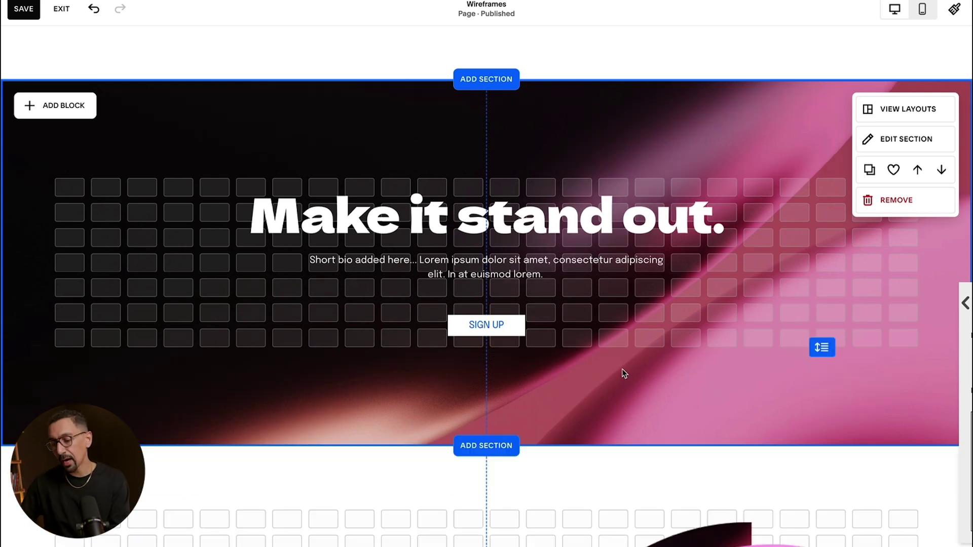
Step: Examine the layout and Fill Screen setting of the "Winning over Hundreds of Clients for You." section
{"action": "scroll", "coordinate": [624, 374], "scroll_direction": "down", "scroll_amount": 20}
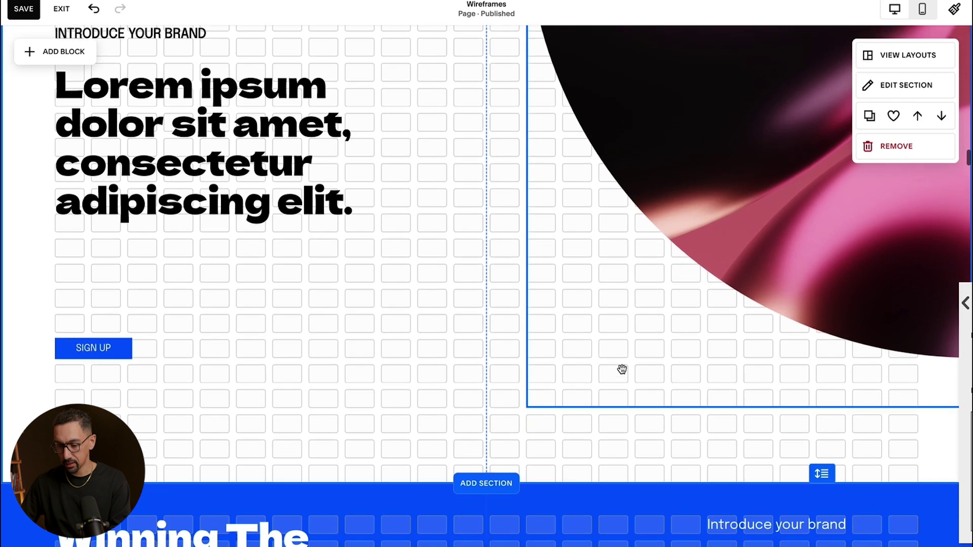
{"action": "scroll", "coordinate": [622, 370], "scroll_direction": "down", "scroll_amount": 8}
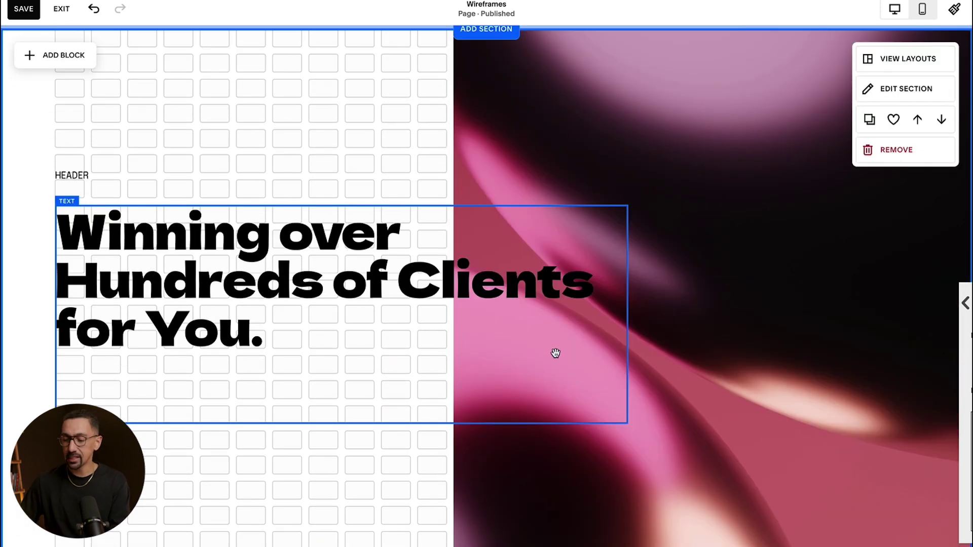
{"action": "scroll", "coordinate": [556, 353], "scroll_direction": "up", "scroll_amount": 1}
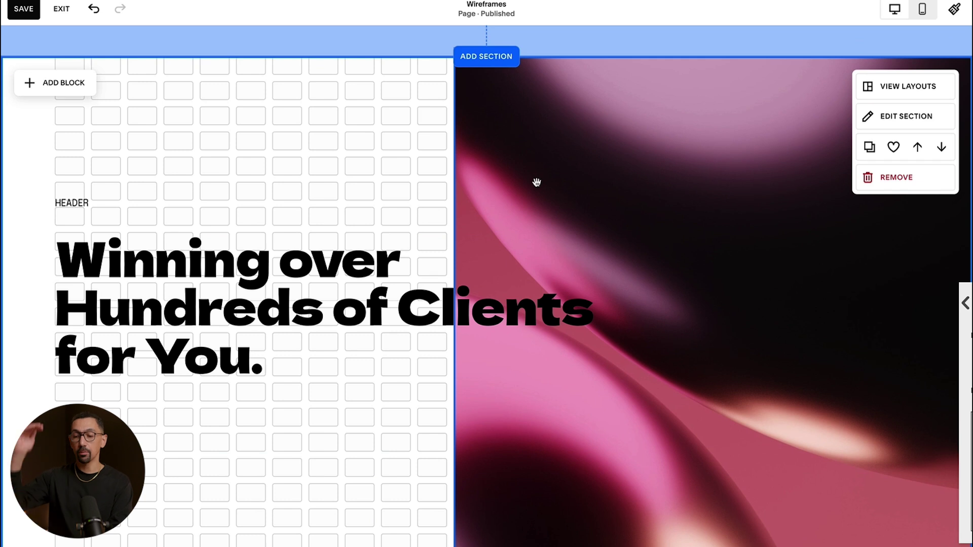
{"action": "left_click", "coordinate": [387, 112]}
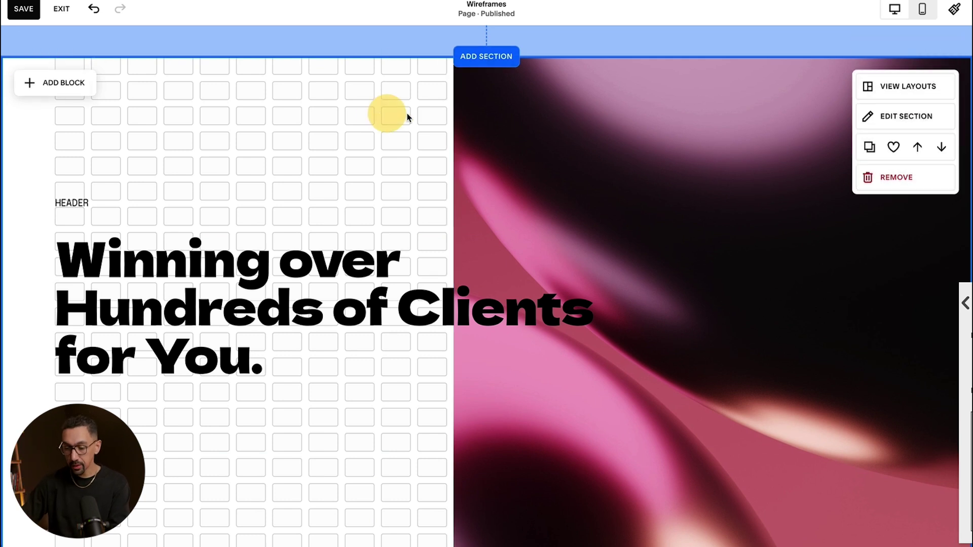
{"action": "scroll", "coordinate": [82, 95], "scroll_direction": "up", "scroll_amount": 2}
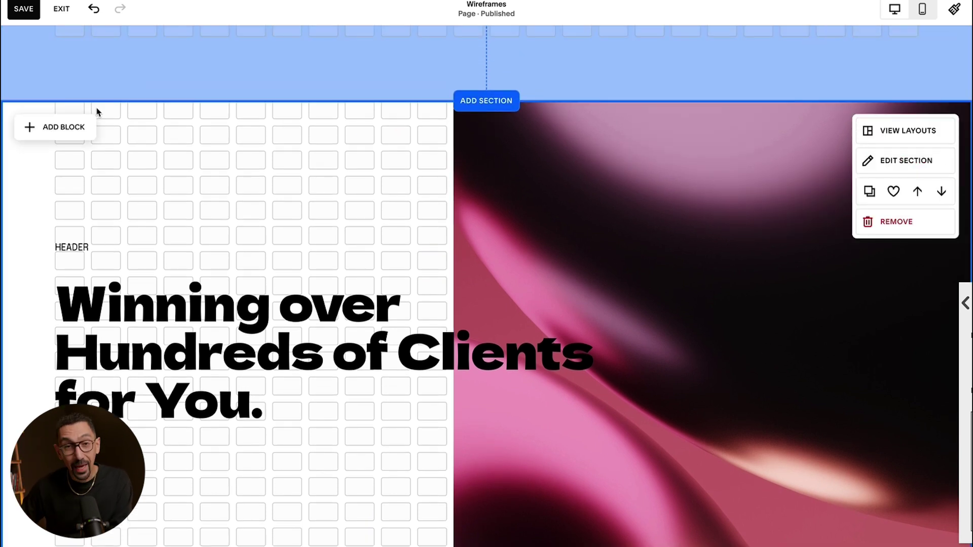
{"action": "scroll", "coordinate": [172, 146], "scroll_direction": "down", "scroll_amount": 5}
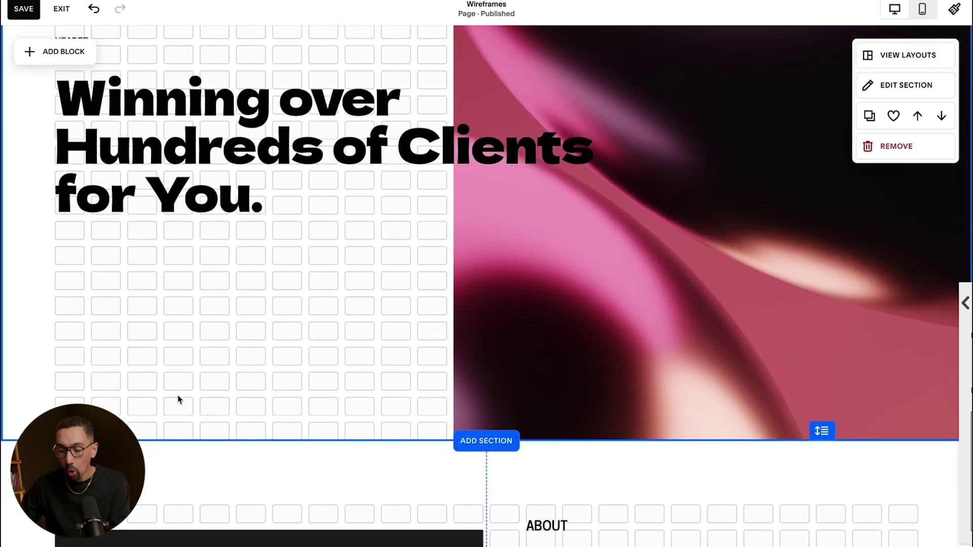
{"action": "left_click", "coordinate": [900, 87]}
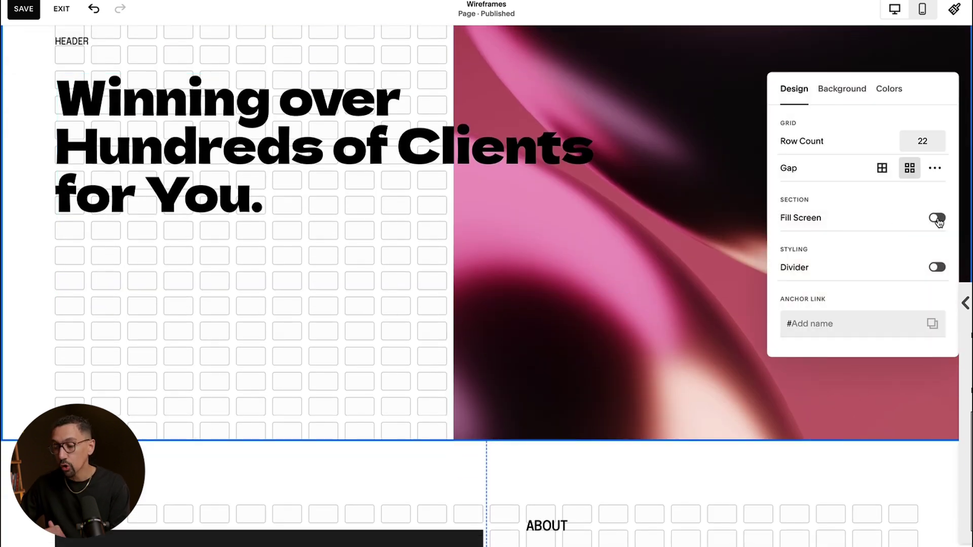
{"action": "left_click", "coordinate": [417, 358]}
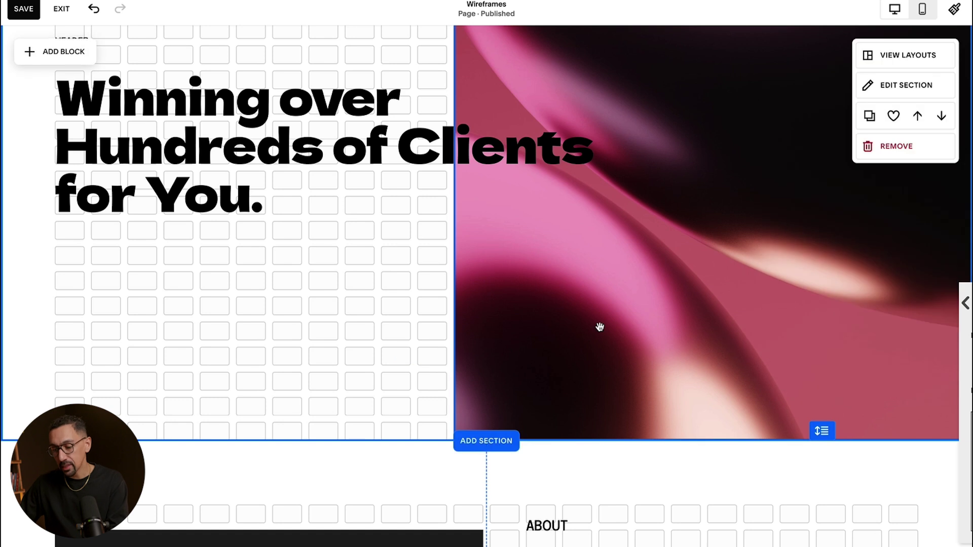
Step: Examine how the image block sits against the grid and section edges in the "Winning over Hundreds of Clients for You." section
{"action": "left_click", "coordinate": [631, 323]}
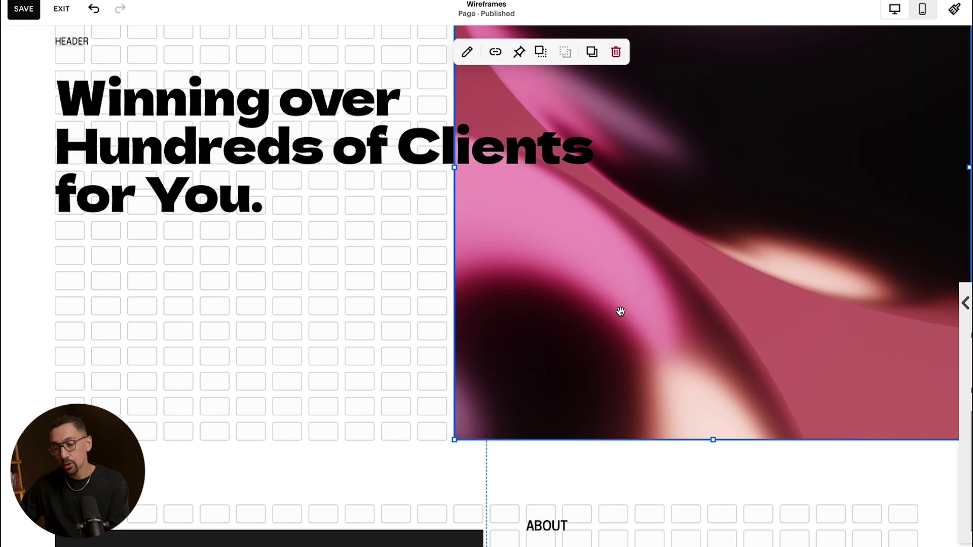
{"action": "scroll", "coordinate": [620, 311], "scroll_direction": "up", "scroll_amount": 1}
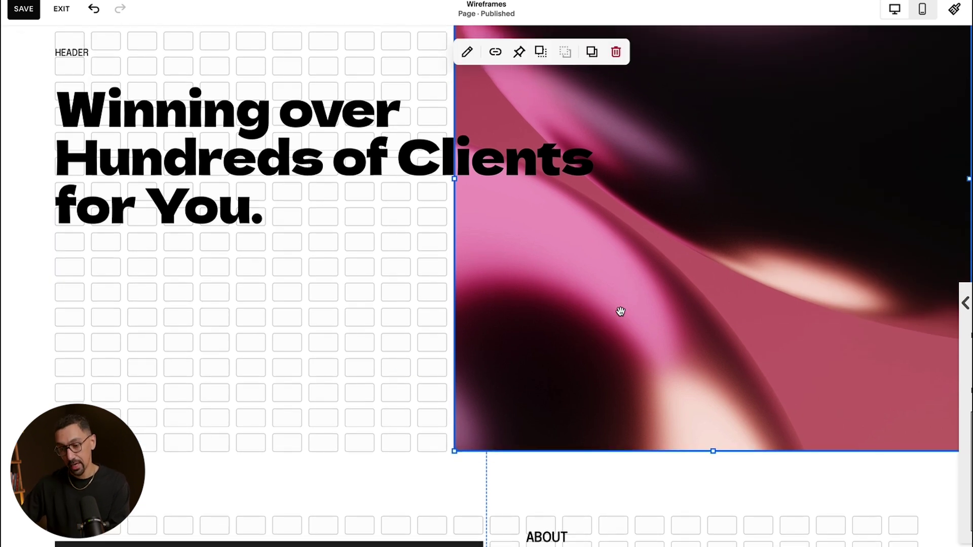
{"action": "scroll", "coordinate": [361, 434], "scroll_direction": "up", "scroll_amount": 5}
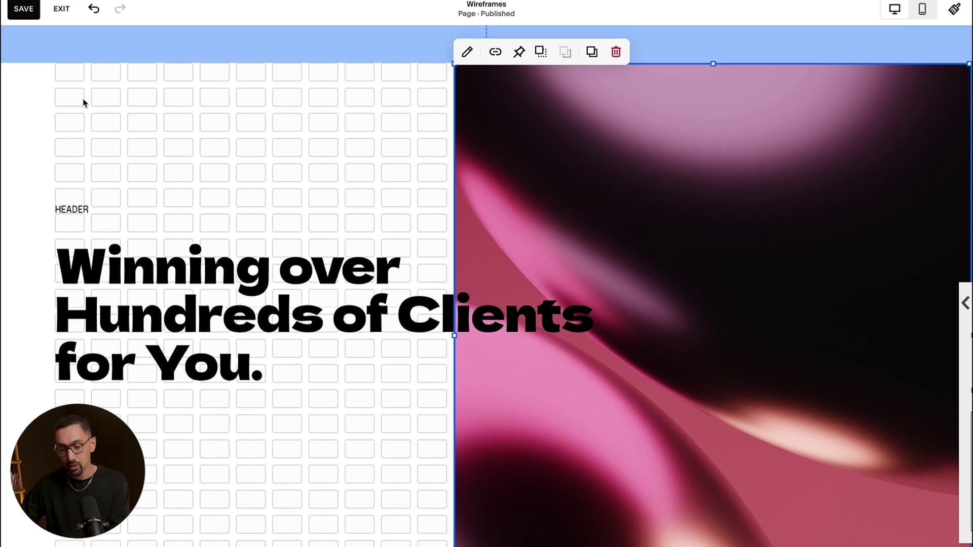
{"action": "scroll", "coordinate": [202, 304], "scroll_direction": "down", "scroll_amount": 5}
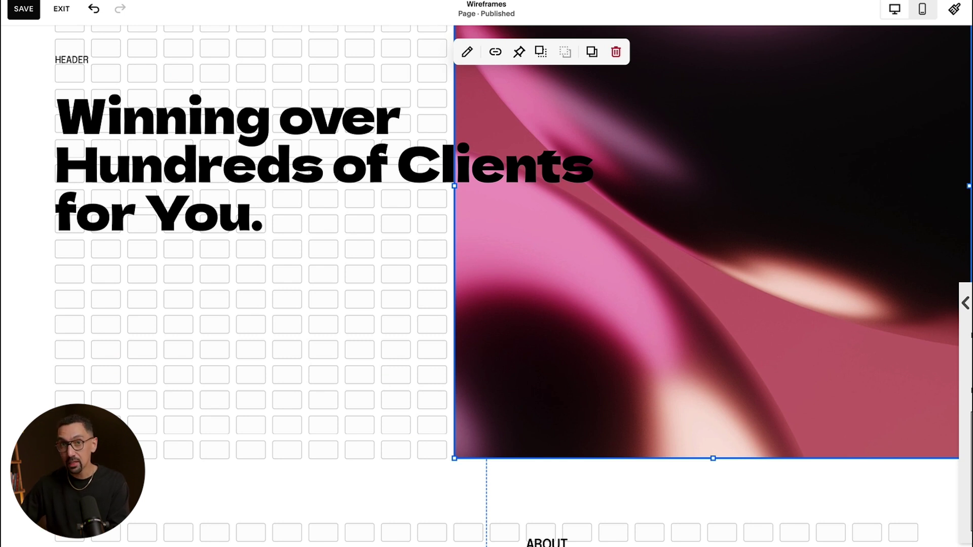
{"action": "scroll", "coordinate": [251, 436], "scroll_direction": "up", "scroll_amount": 6}
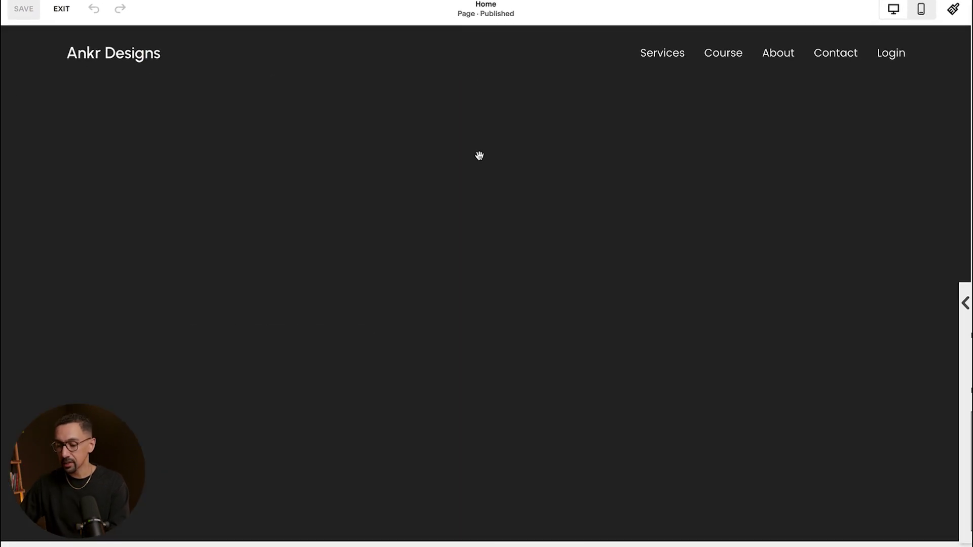
Step: Examine the image placement and grid of the "Pioneering the Future of Design" hero section on the Home page
{"action": "scroll", "coordinate": [538, 197], "scroll_direction": "down", "scroll_amount": 1}
{"action": "left_click", "coordinate": [485, 120]}
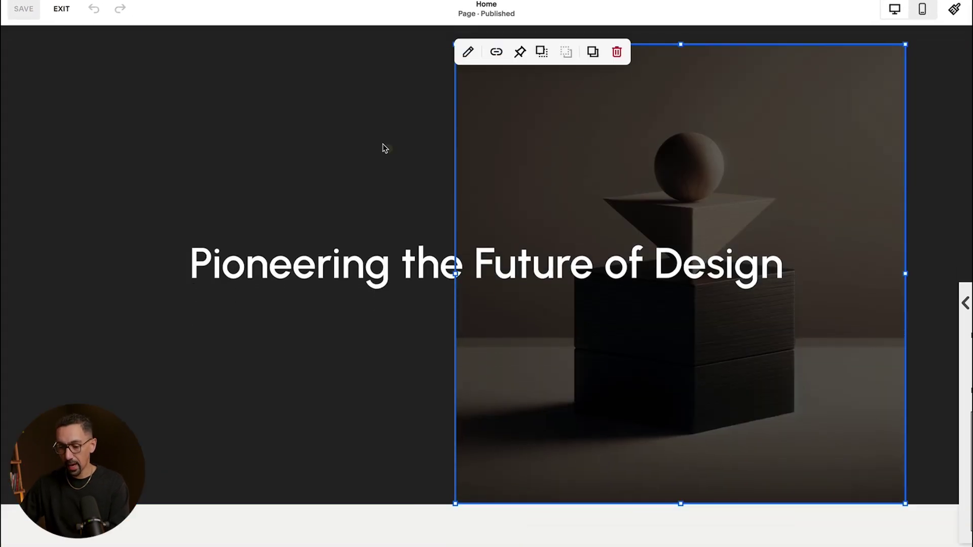
{"action": "left_click_drag", "start_coordinate": [382, 148], "coordinate": [509, 98]}
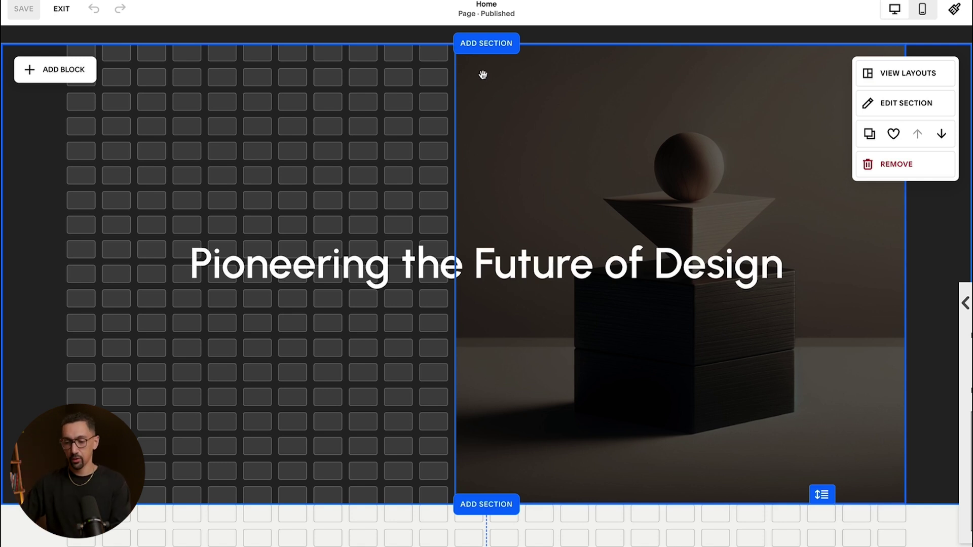
{"action": "scroll", "coordinate": [374, 89], "scroll_direction": "up", "scroll_amount": 1}
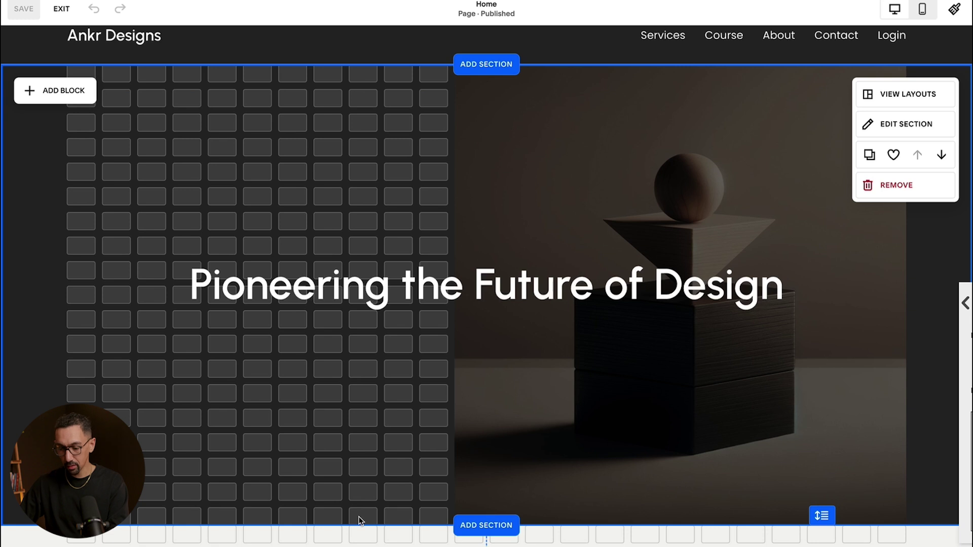
{"action": "scroll", "coordinate": [554, 359], "scroll_direction": "down", "scroll_amount": 3}
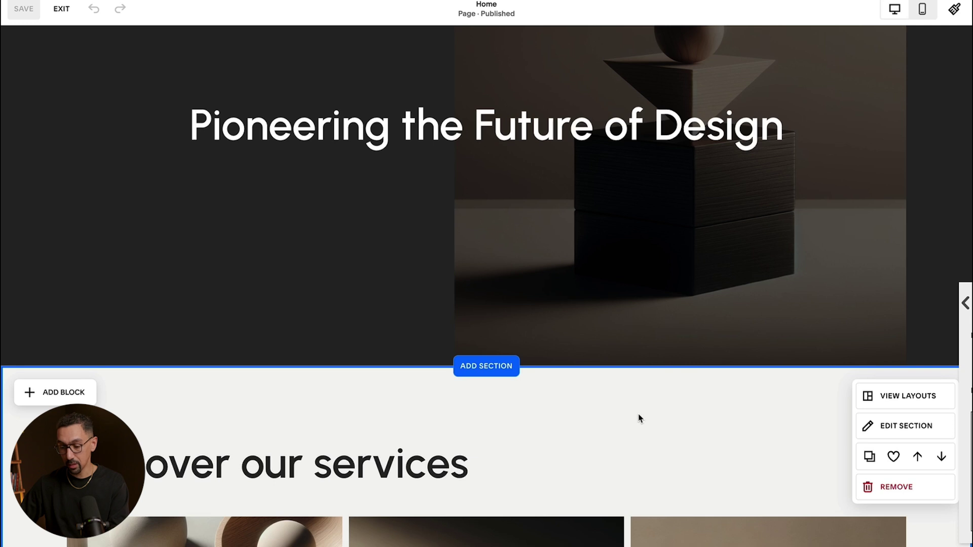
Step: Add a Shape block along the hero section's lower edge and reduce its height to two grid rows
{"action": "left_click", "coordinate": [70, 54]}
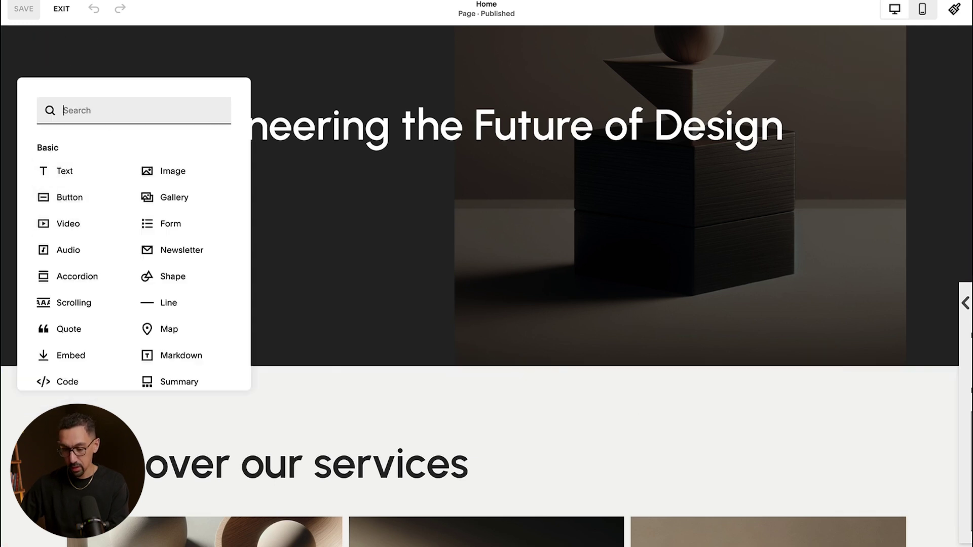
{"action": "type", "text": "sjhae"}
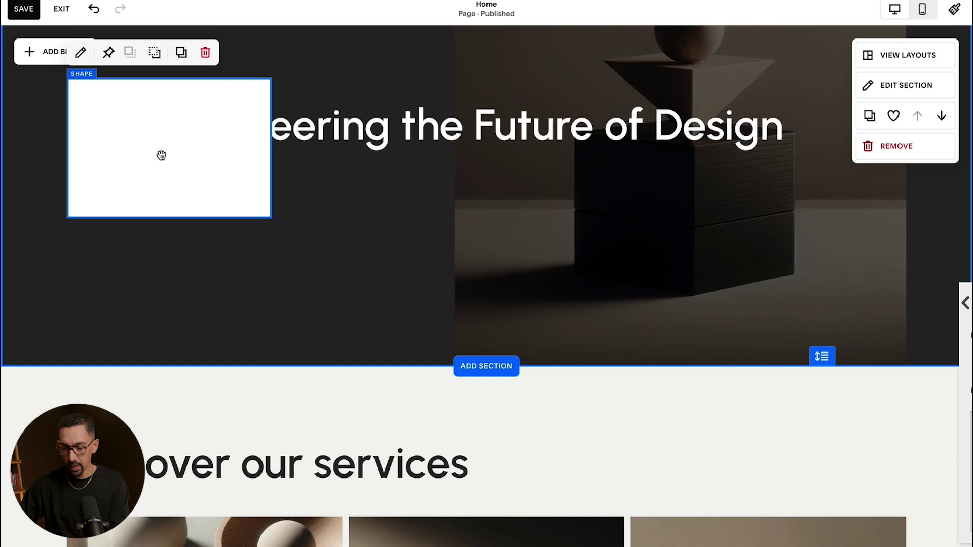
{"action": "left_click_drag", "start_coordinate": [161, 154], "coordinate": [159, 318]}
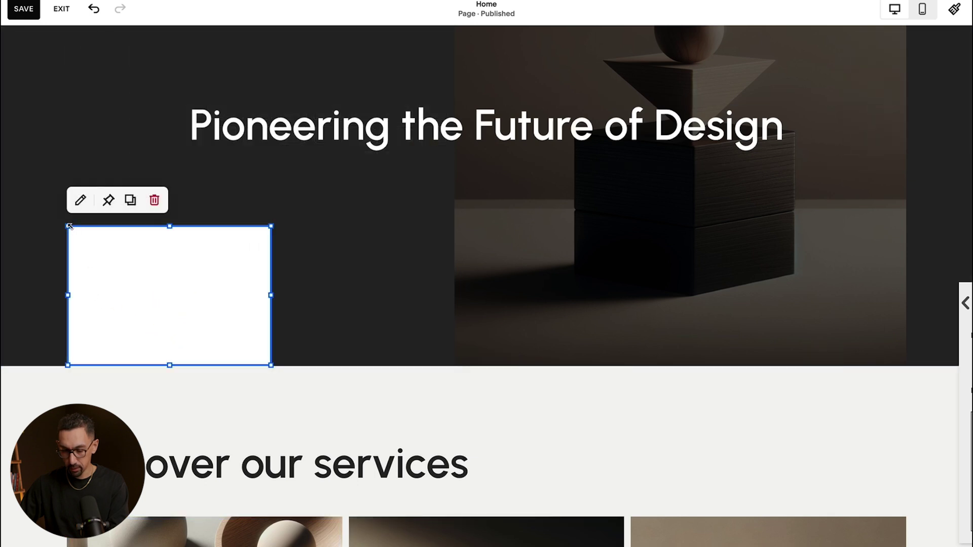
{"action": "left_click_drag", "start_coordinate": [166, 227], "coordinate": [169, 322]}
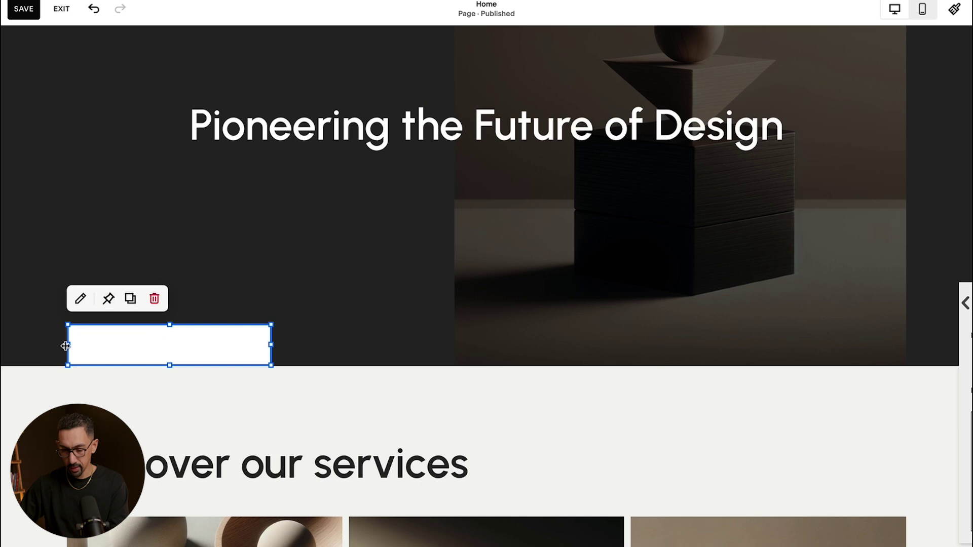
Step: Stretch the shape strip across the hero section's full width and send it behind the image, leaving edit mode
{"action": "left_click_drag", "start_coordinate": [65, 346], "coordinate": [3, 345]}
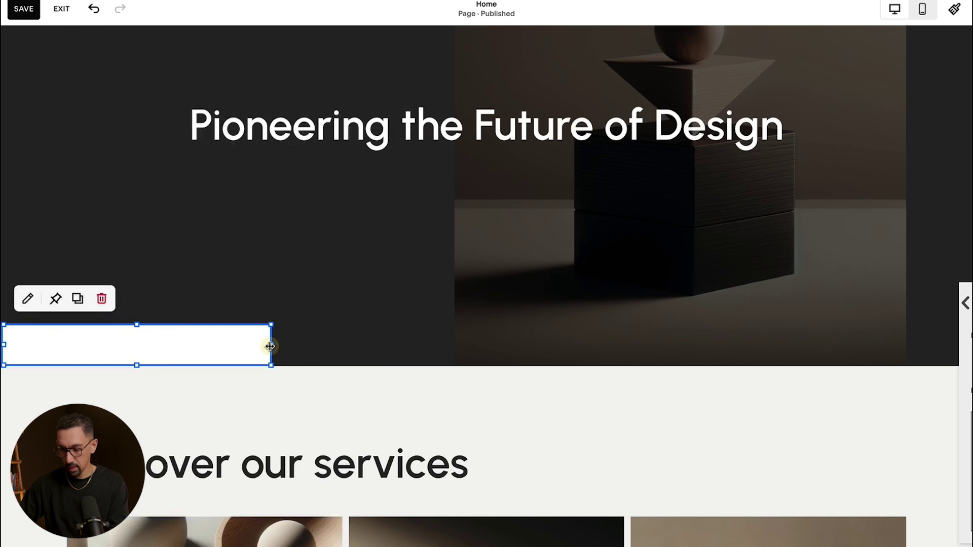
{"action": "left_click_drag", "start_coordinate": [271, 346], "coordinate": [958, 327]}
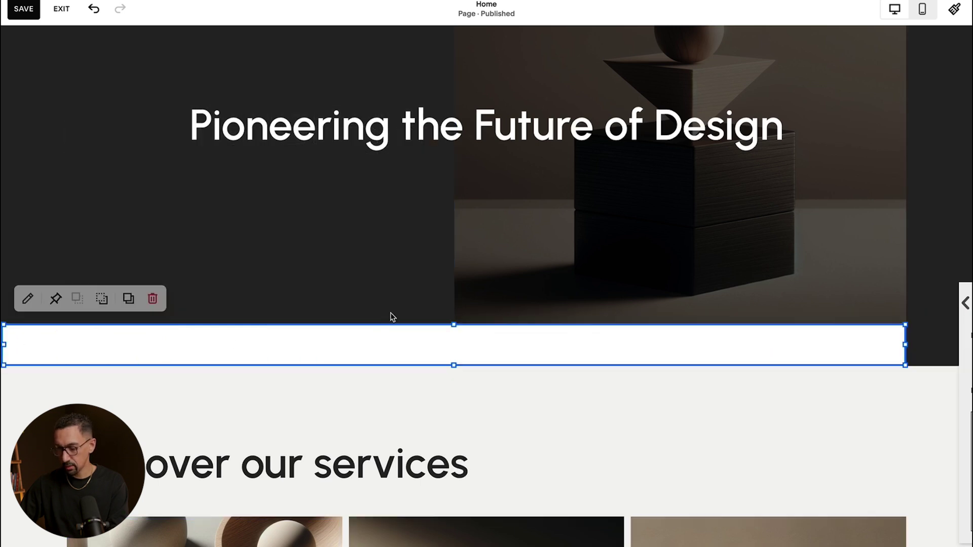
{"action": "left_click", "coordinate": [103, 299]}
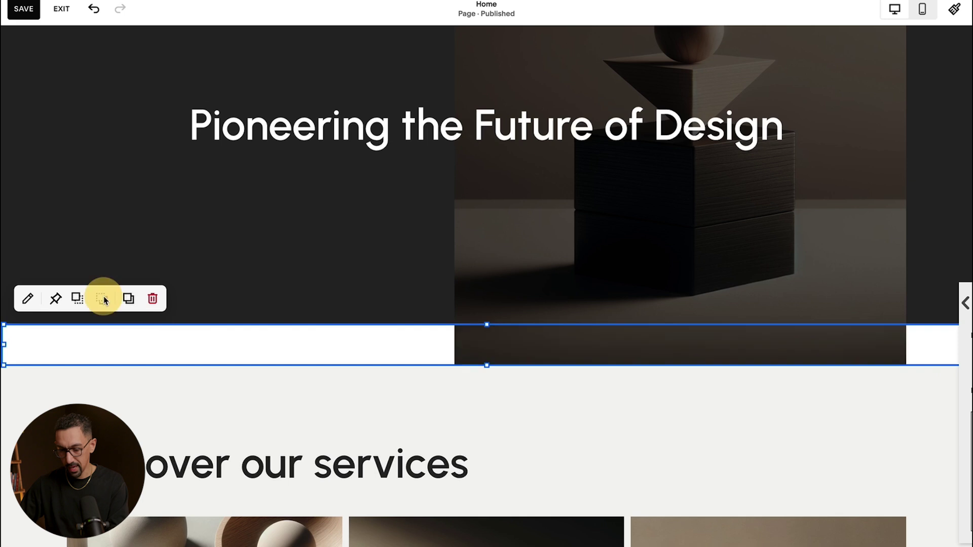
{"action": "left_click", "coordinate": [314, 224]}
{"action": "left_click", "coordinate": [61, 8]}
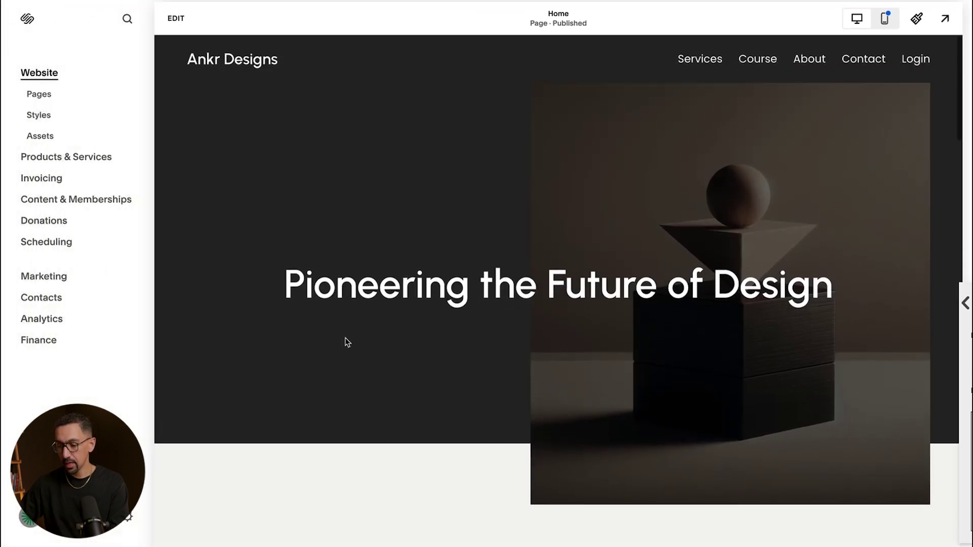
Step: Preview how the hero image overlaps into the "Discover our services" section on the Home page
{"action": "scroll", "coordinate": [654, 362], "scroll_direction": "down", "scroll_amount": 5}
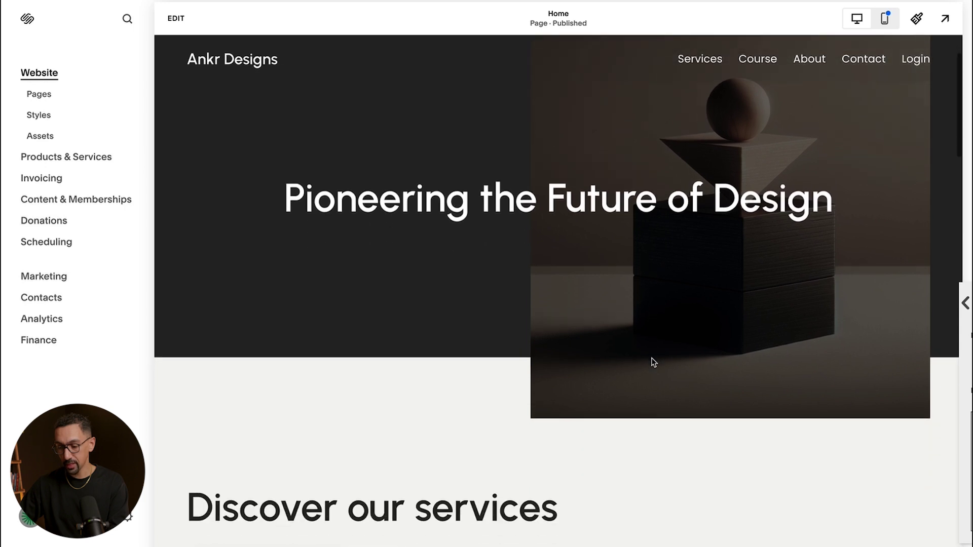
{"action": "scroll", "coordinate": [654, 362], "scroll_direction": "up", "scroll_amount": 5}
{"action": "scroll", "coordinate": [654, 362], "scroll_direction": "down", "scroll_amount": 8}
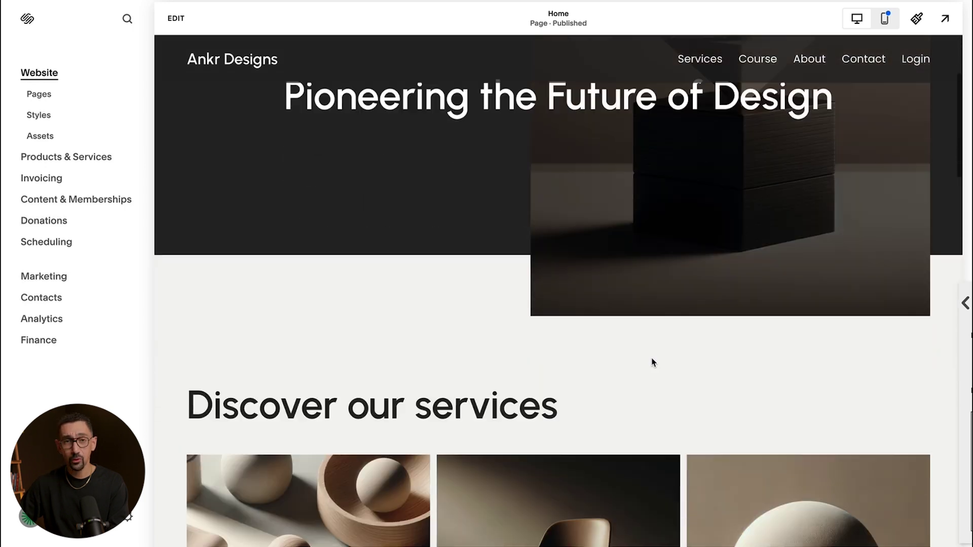
{"action": "scroll", "coordinate": [417, 241], "scroll_direction": "up", "scroll_amount": 4}
{"action": "scroll", "coordinate": [456, 242], "scroll_direction": "up", "scroll_amount": 5}
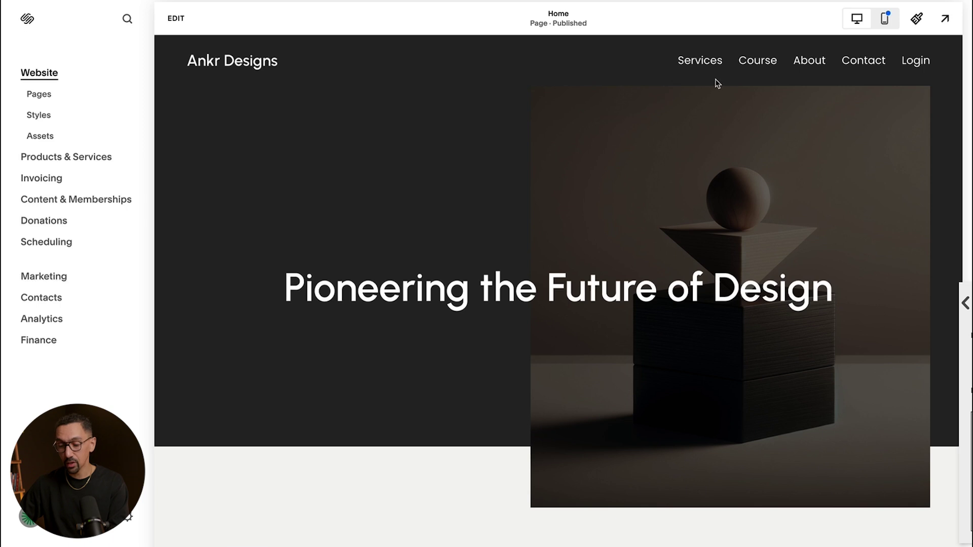
{"action": "scroll", "coordinate": [556, 287], "scroll_direction": "down", "scroll_amount": 3}
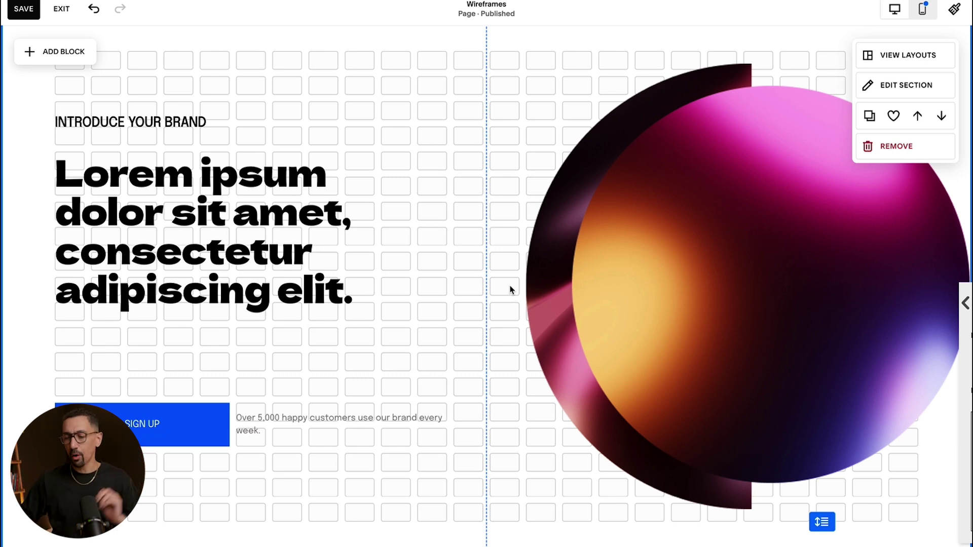
Step: Examine the circular image block's bounds against the grid in the Wireframes page's "Introduce your brand" section
{"action": "scroll", "coordinate": [476, 299], "scroll_direction": "up", "scroll_amount": 1}
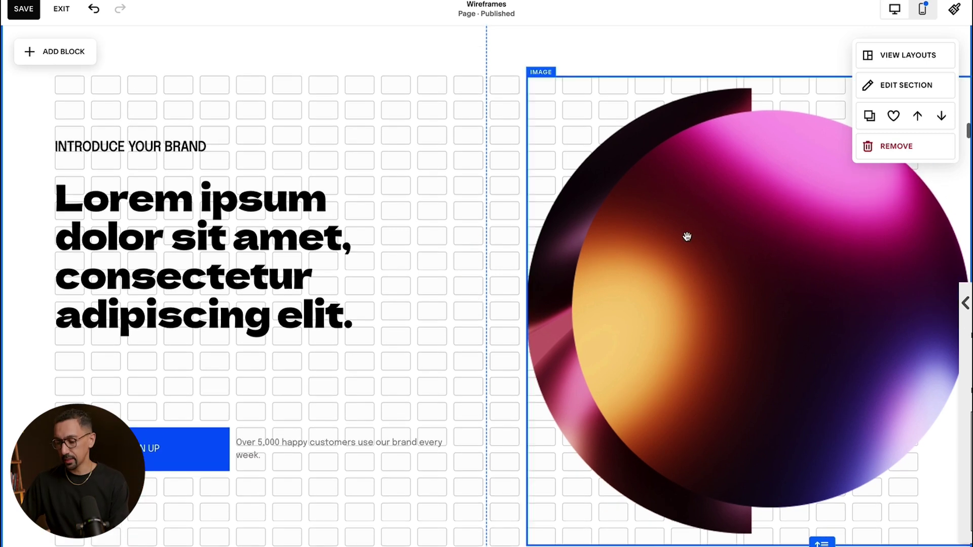
{"action": "left_click", "coordinate": [588, 155]}
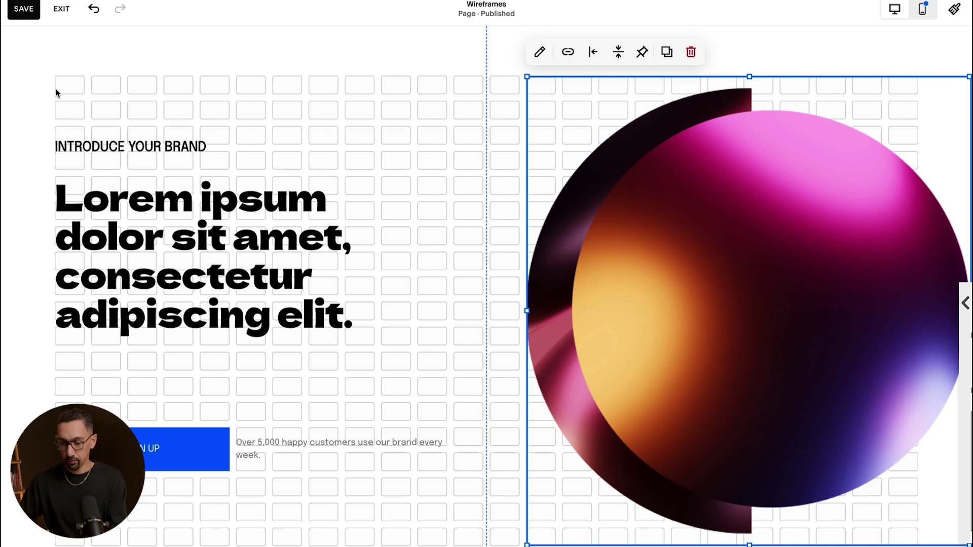
{"action": "left_click", "coordinate": [71, 90]}
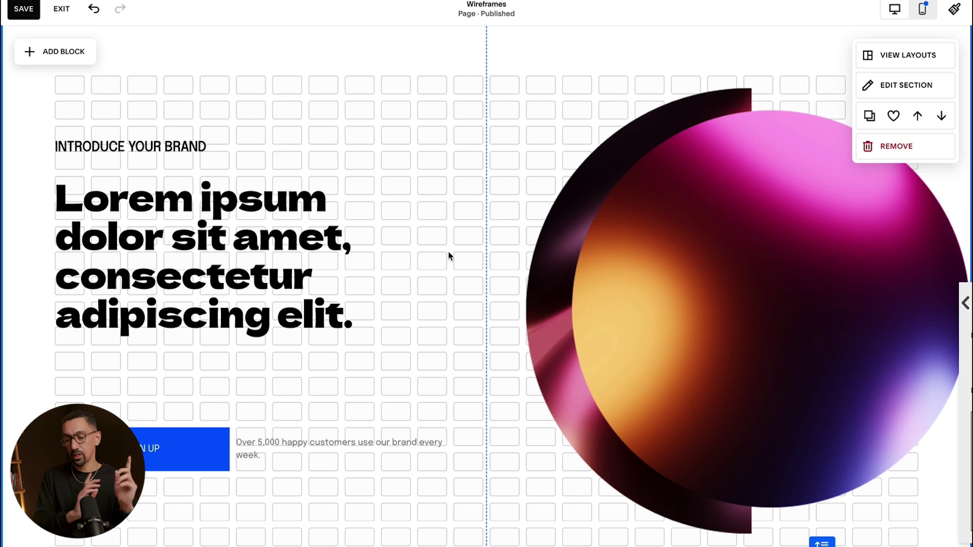
{"action": "left_click", "coordinate": [591, 278]}
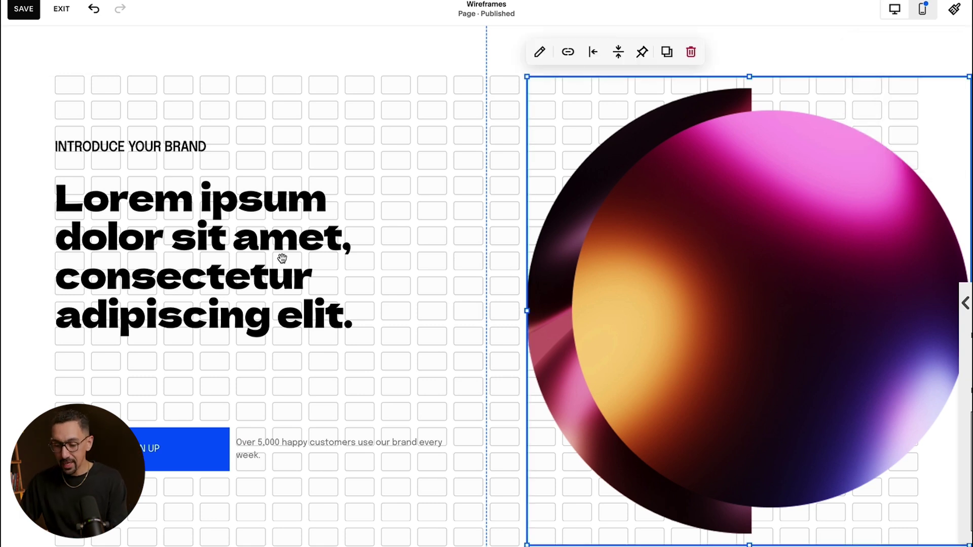
Step: Try to extend the "Lorem ipsum" headline block to the page's left edge and check it at browser zoom levels down to 50%
{"action": "left_click", "coordinate": [169, 245]}
{"action": "left_click_drag", "start_coordinate": [55, 283], "coordinate": [15, 278]}
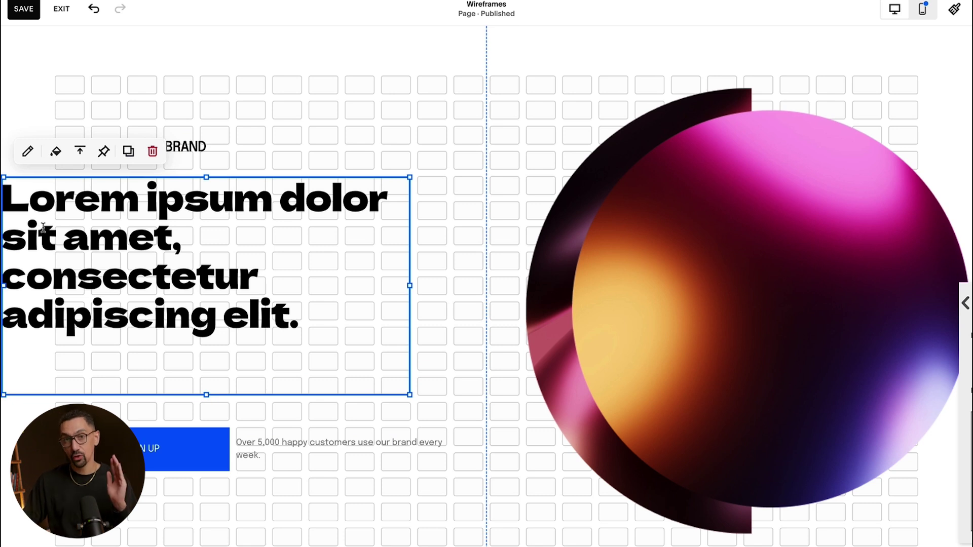
{"action": "key", "text": "ctrl+minus"}
{"action": "scroll", "coordinate": [239, 285], "scroll_direction": "down", "scroll_amount": 5}
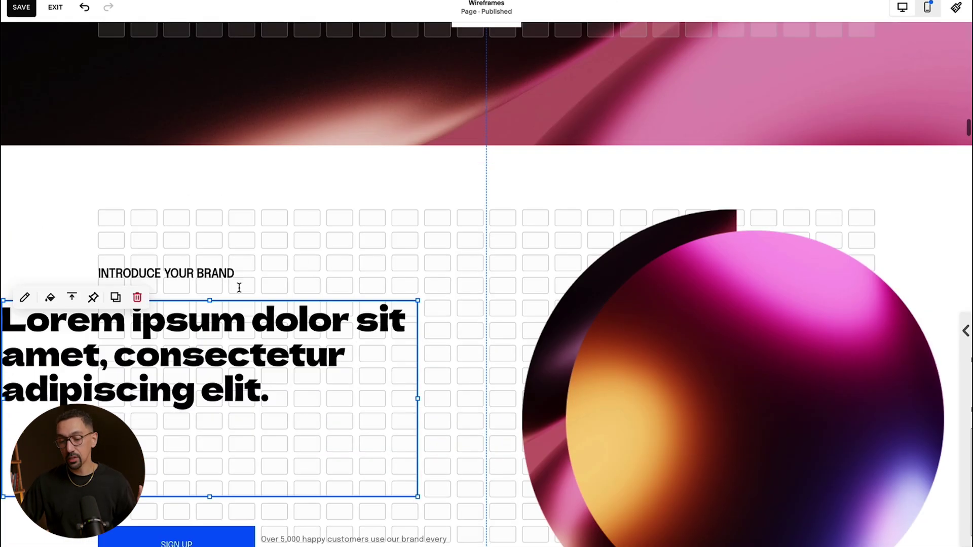
{"action": "key", "text": "ctrl+minus"}
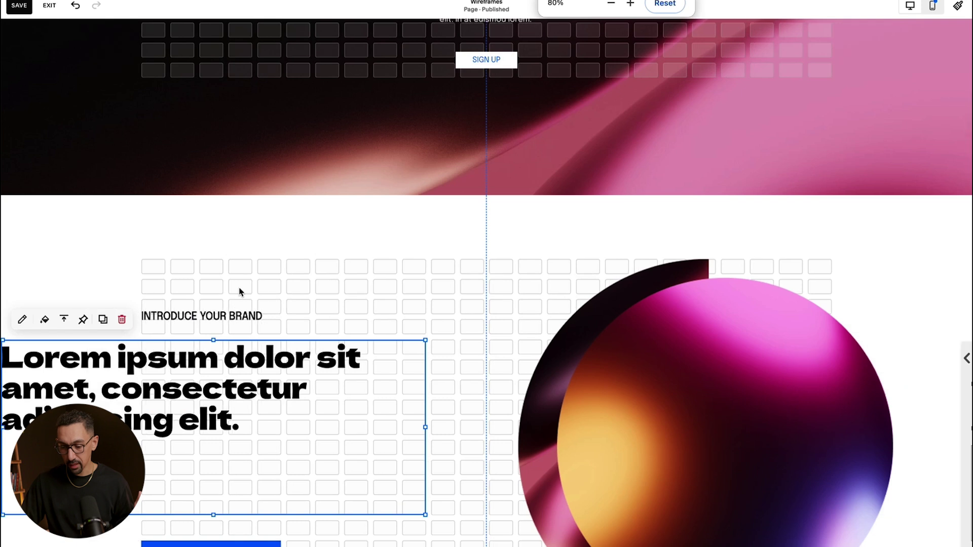
{"action": "scroll", "coordinate": [239, 287], "scroll_direction": "down", "scroll_amount": 3}
{"action": "key", "text": "ctrl+minus"}
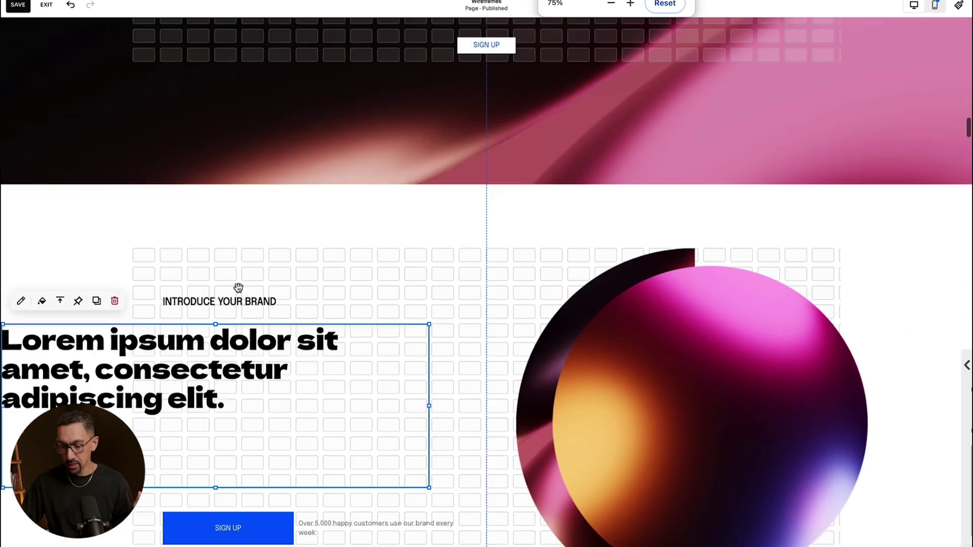
{"action": "scroll", "coordinate": [350, 286], "scroll_direction": "down", "scroll_amount": 4}
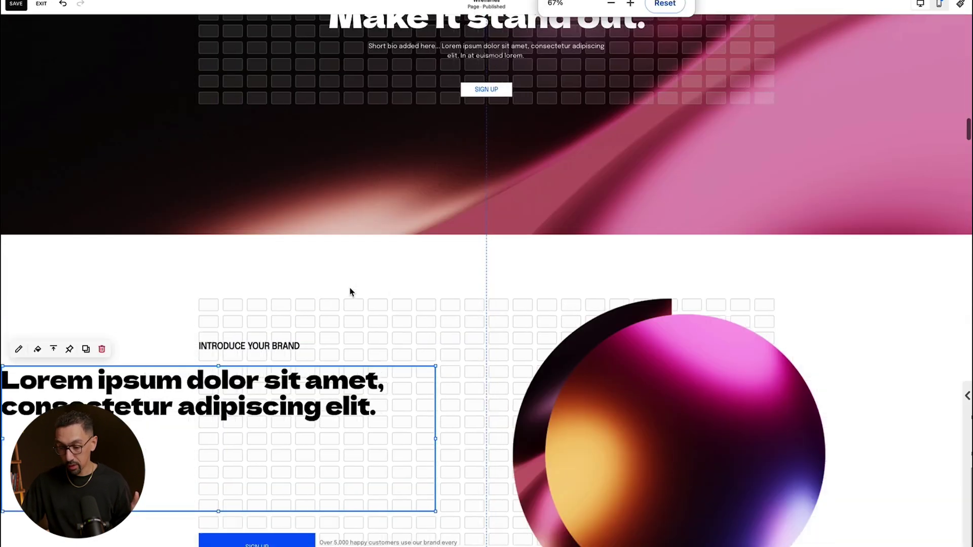
{"action": "key", "text": "ctrl+minus"}
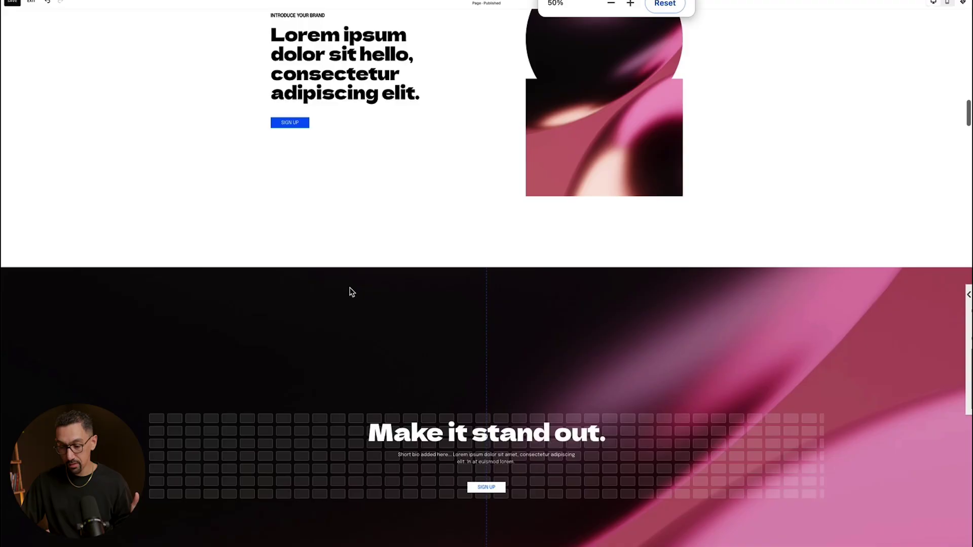
{"action": "scroll", "coordinate": [348, 289], "scroll_direction": "down", "scroll_amount": 10}
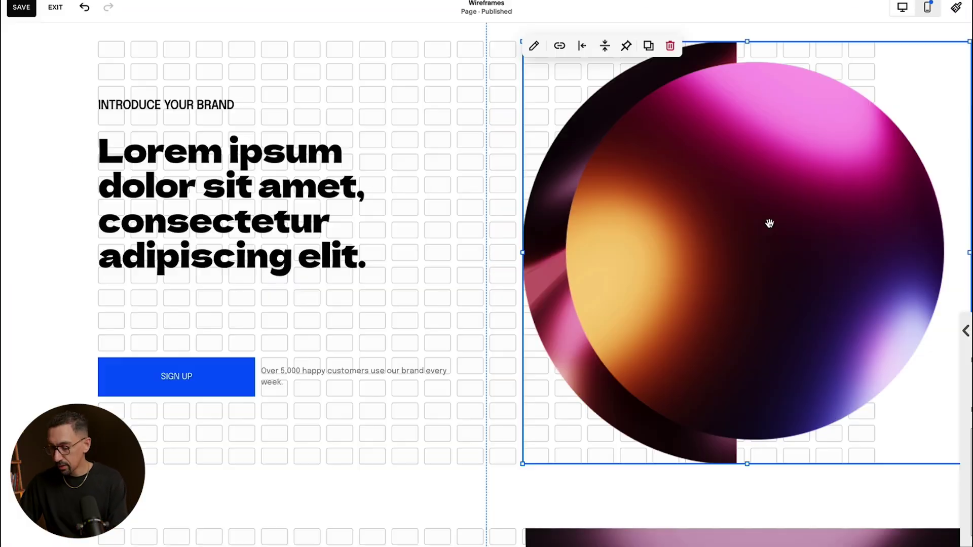
Step: Check the circular image block's Fit, Fill and Shape design options in the "Introduce your brand" section
{"action": "double_click", "coordinate": [734, 216]}
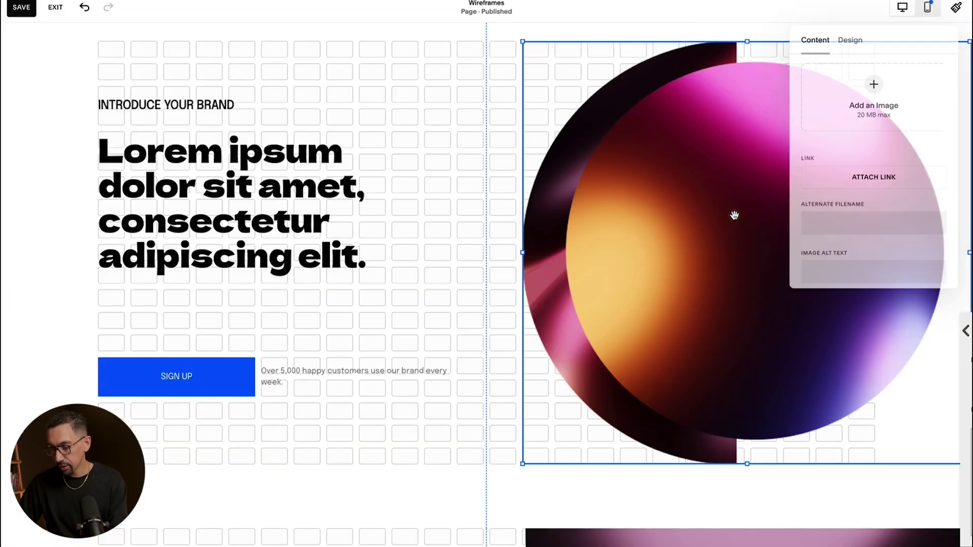
{"action": "left_click", "coordinate": [851, 40]}
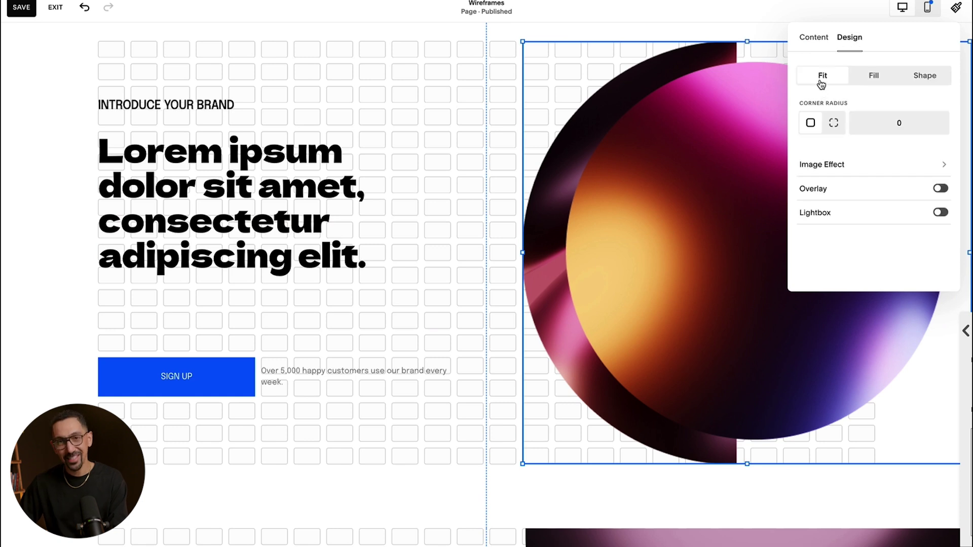
{"action": "left_click", "coordinate": [613, 107]}
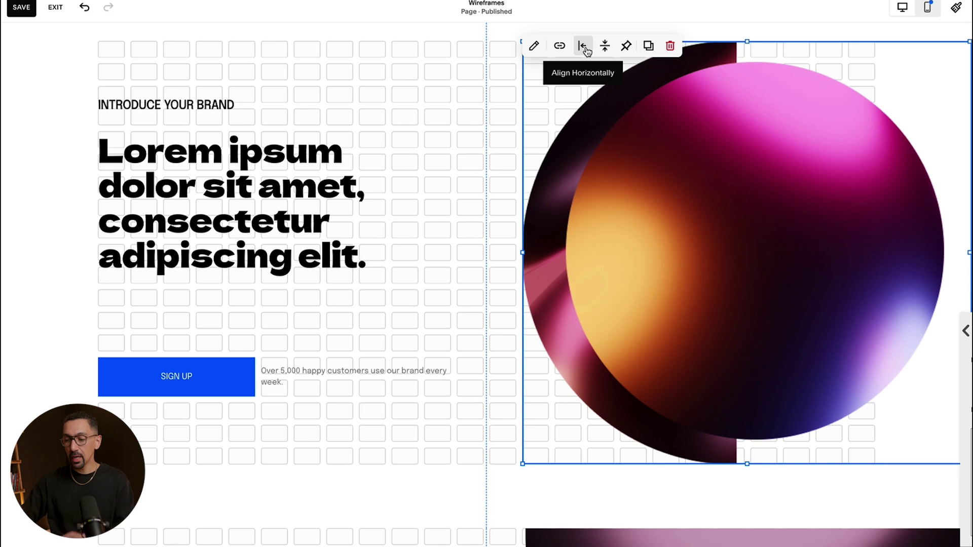
Step: Set the circular image block's design to Fill in the "Introduce your brand" section
{"action": "left_click", "coordinate": [533, 46]}
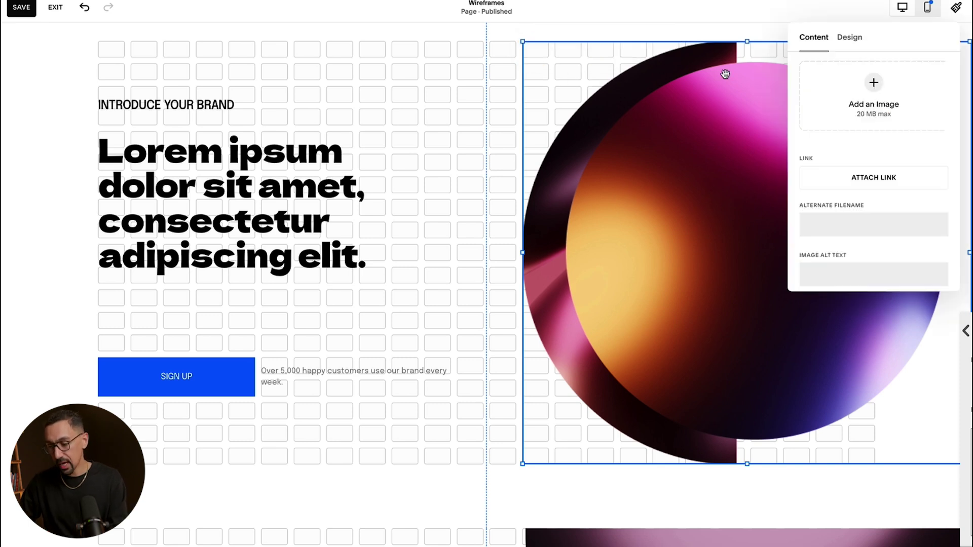
{"action": "left_click", "coordinate": [848, 36]}
{"action": "left_click", "coordinate": [873, 76]}
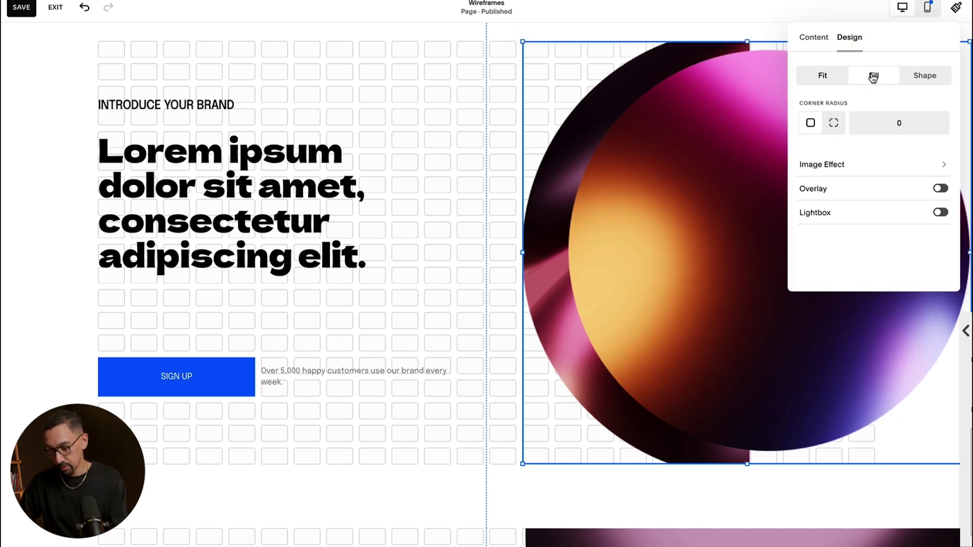
{"action": "left_click", "coordinate": [554, 211]}
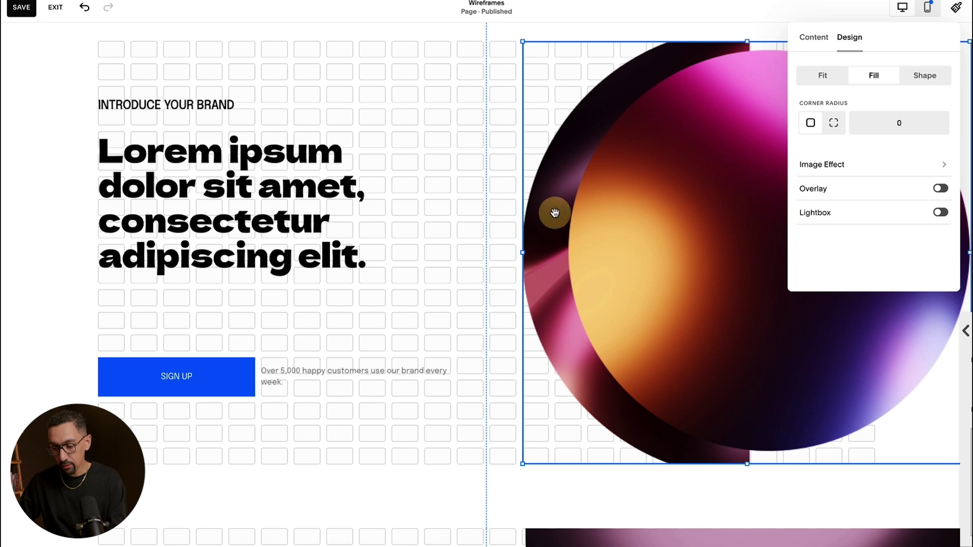
Step: Check how the circular image block set to Fill stretches and crops in the "Introduce your brand" section at reduced browser zoom levels
{"action": "key", "text": "ctrl+minus"}
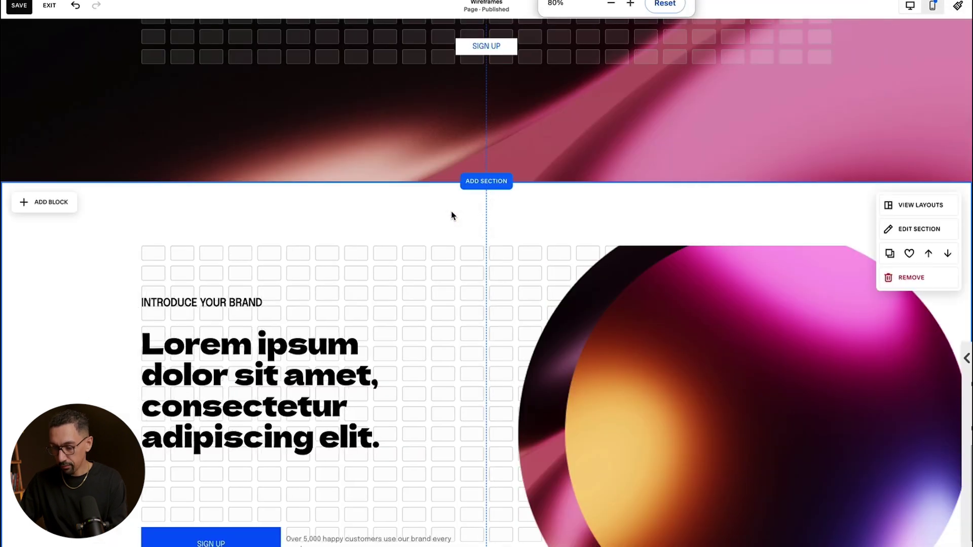
{"action": "scroll", "coordinate": [451, 215], "scroll_direction": "up", "scroll_amount": 5}
{"action": "key", "text": "ctrl+minus"}
{"action": "key", "text": "ctrl+minus"}
{"action": "key", "text": "ctrl+minus"}
{"action": "key", "text": "ctrl+minus"}
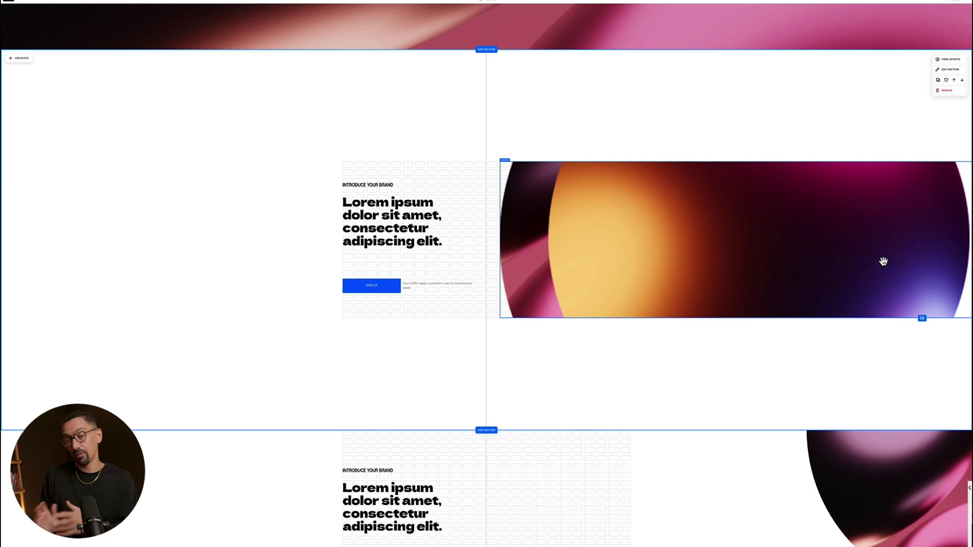
Step: Restore the browser zoom and look through the remaining sections of the Wireframes page
{"action": "key", "text": "super+equal"}
{"action": "key", "text": "super+equal"}
{"action": "key", "text": "super+equal"}
{"action": "key", "text": "super+equal"}
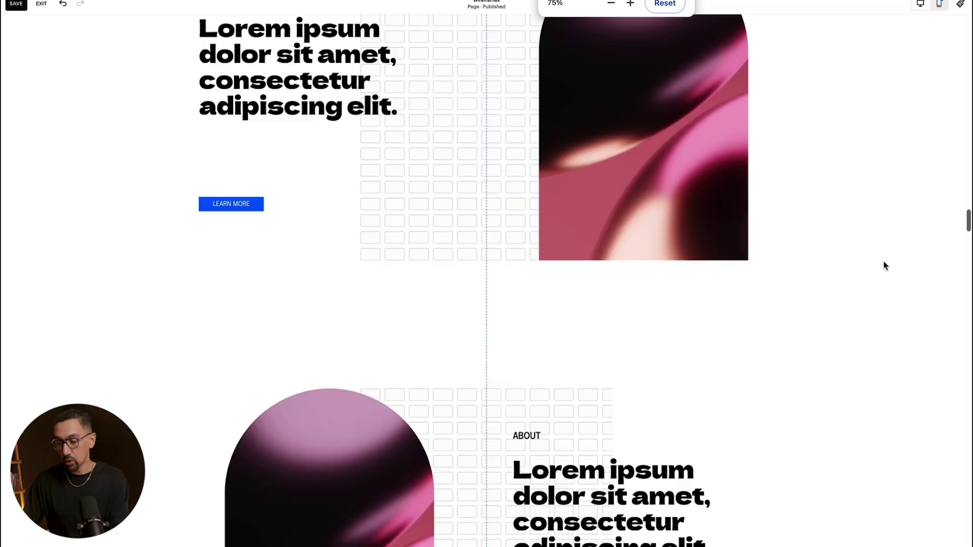
{"action": "scroll", "coordinate": [884, 261], "scroll_direction": "down", "scroll_amount": 10}
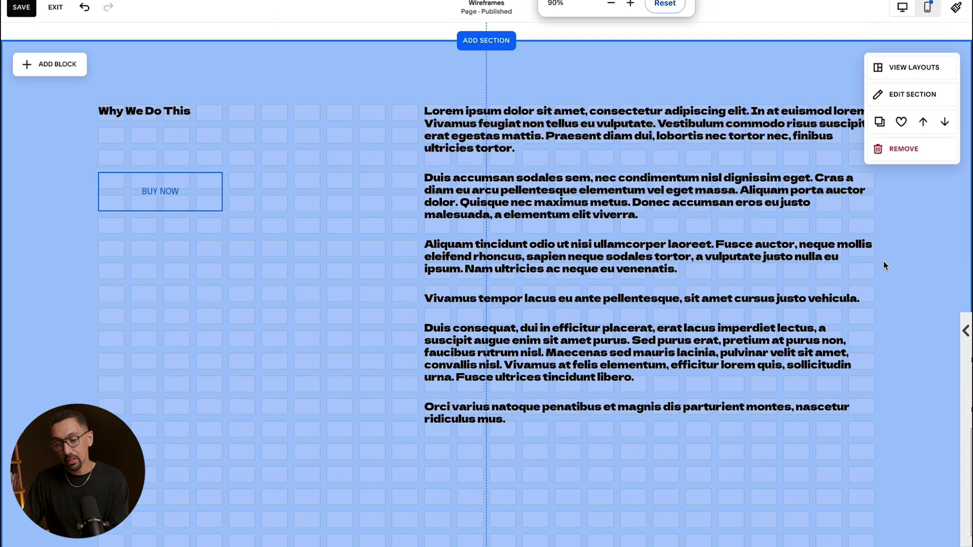
{"action": "key", "text": "super+equal"}
{"action": "key", "text": "super+equal"}
{"action": "scroll", "coordinate": [339, 245], "scroll_direction": "up", "scroll_amount": 10}
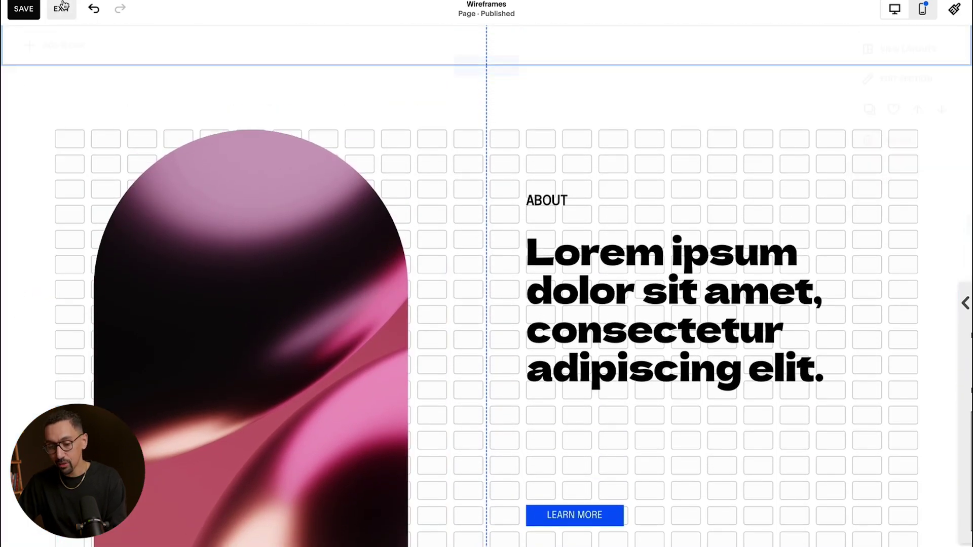
Step: Exit the Wireframes page without saving its changes and open the Wireframes 2 page for editing
{"action": "left_click", "coordinate": [61, 9]}
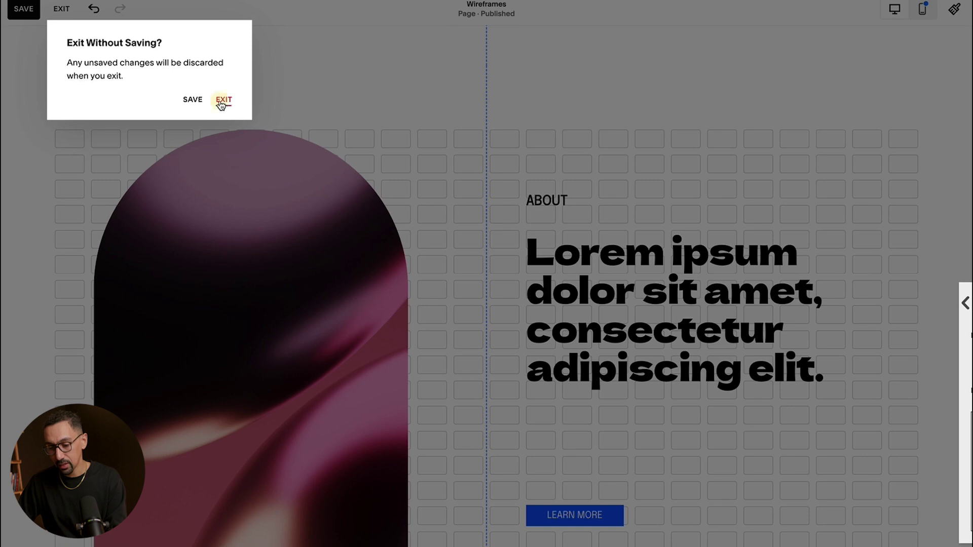
{"action": "left_click", "coordinate": [222, 105]}
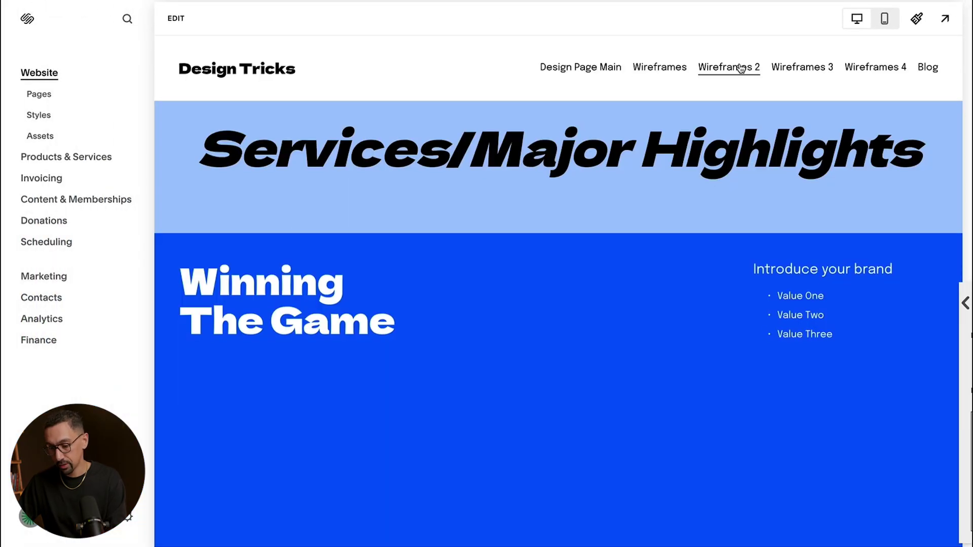
{"action": "scroll", "coordinate": [565, 226], "scroll_direction": "down", "scroll_amount": 10}
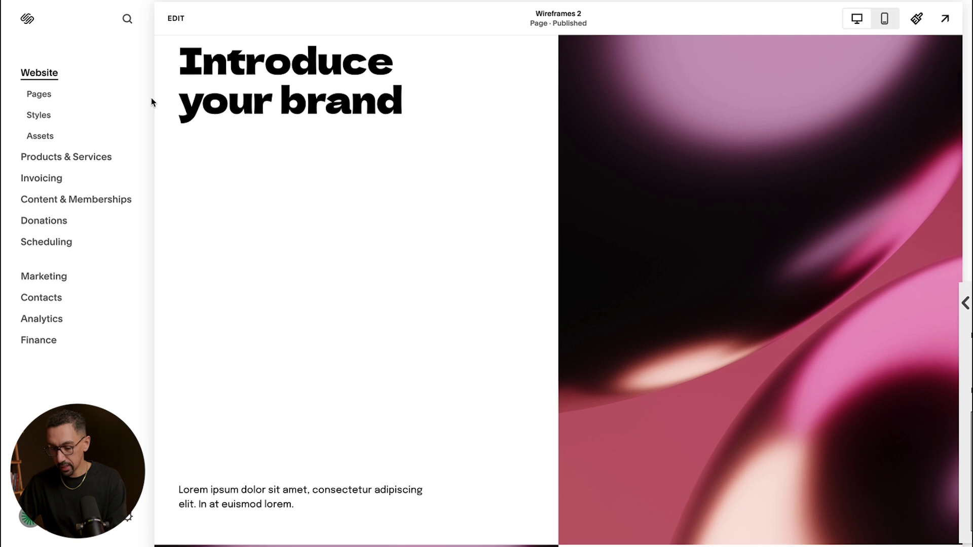
{"action": "left_click", "coordinate": [173, 17]}
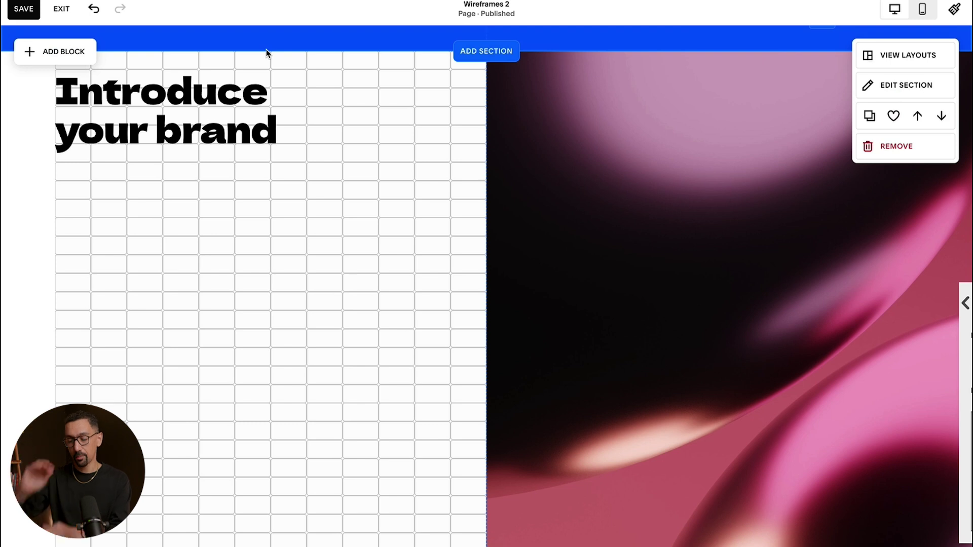
Step: Examine how the half-width images and text alternate across the grid in the Wireframes 2 "Introduce your brand" sections
{"action": "scroll", "coordinate": [587, 154], "scroll_direction": "down", "scroll_amount": 2}
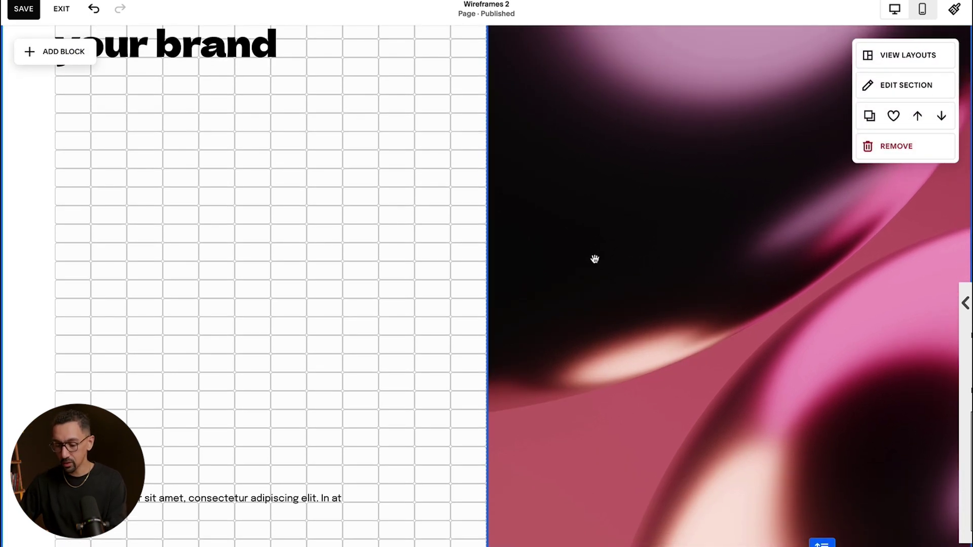
{"action": "scroll", "coordinate": [595, 259], "scroll_direction": "down", "scroll_amount": 11}
{"action": "scroll", "coordinate": [550, 211], "scroll_direction": "up", "scroll_amount": 2}
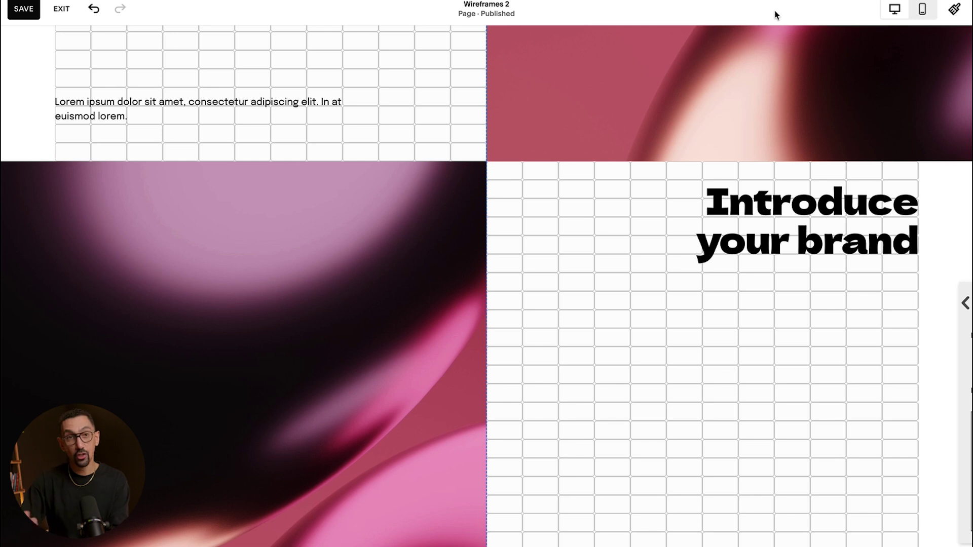
{"action": "scroll", "coordinate": [639, 315], "scroll_direction": "down", "scroll_amount": 4}
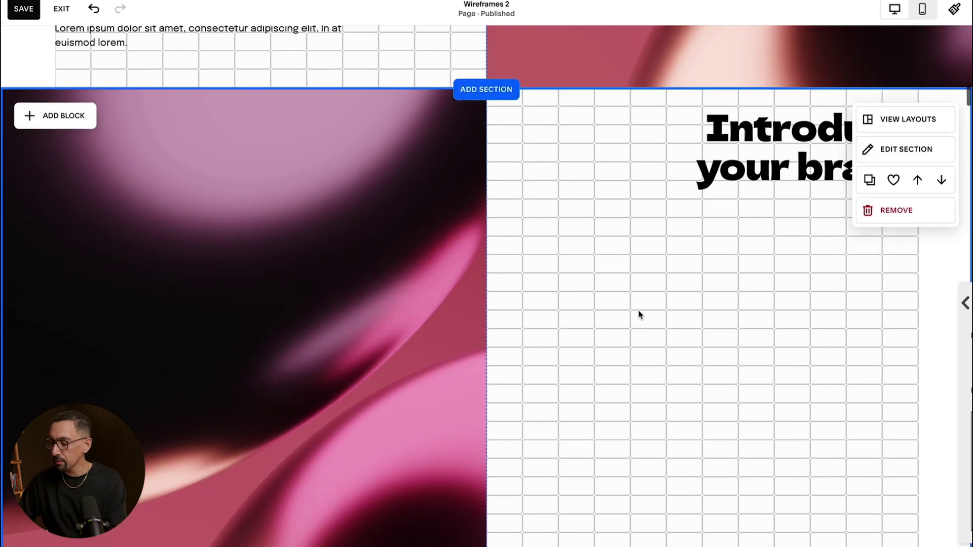
{"action": "scroll", "coordinate": [639, 314], "scroll_direction": "down", "scroll_amount": 1}
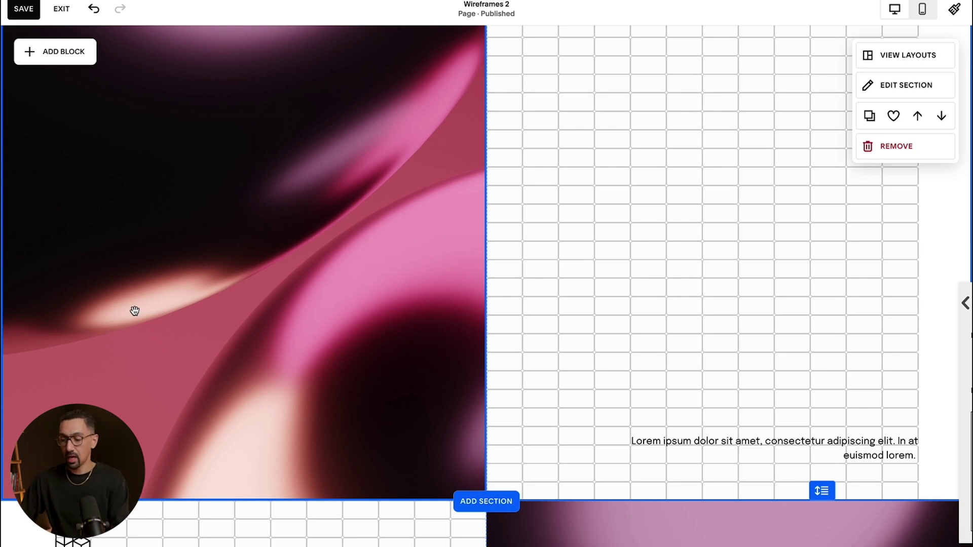
{"action": "scroll", "coordinate": [134, 311], "scroll_direction": "down", "scroll_amount": 15}
{"action": "scroll", "coordinate": [135, 310], "scroll_direction": "down", "scroll_amount": 10}
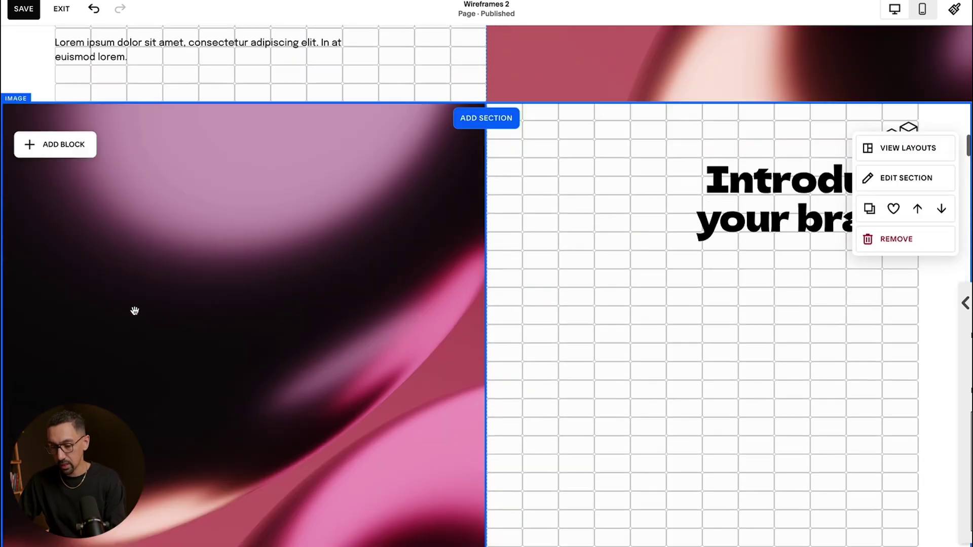
{"action": "scroll", "coordinate": [135, 315], "scroll_direction": "down", "scroll_amount": 10}
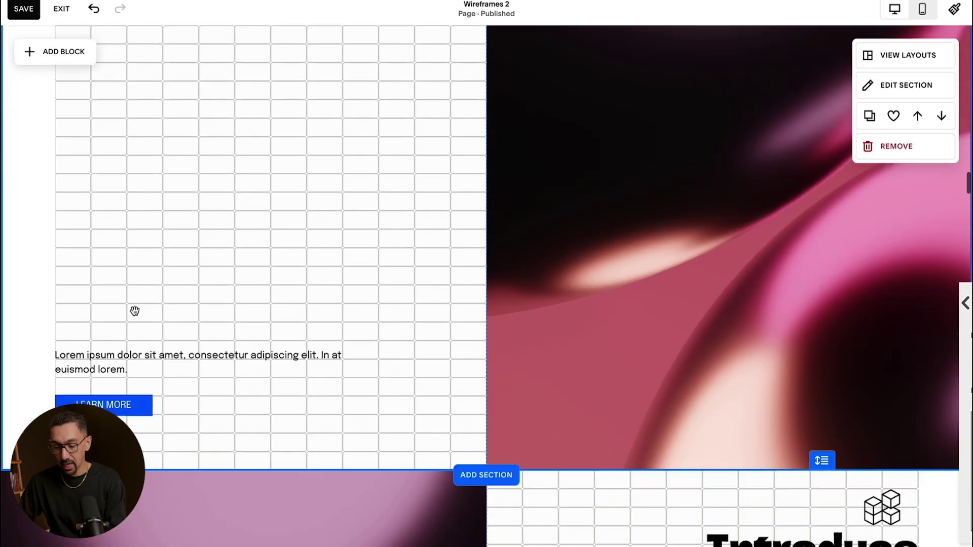
{"action": "scroll", "coordinate": [135, 311], "scroll_direction": "up", "scroll_amount": 1}
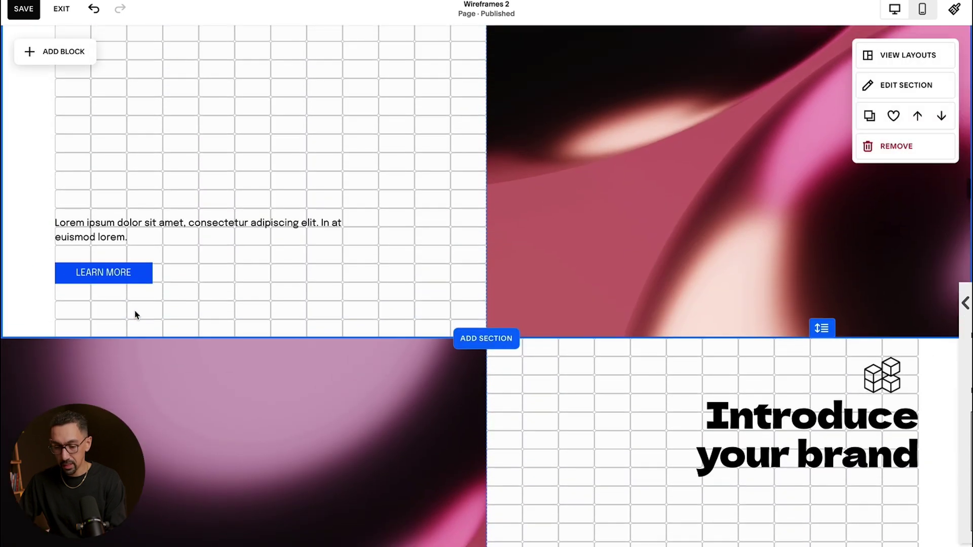
Step: Check the alternating half-width images' alignment to the page edges and centre line at a reduced browser zoom
{"action": "scroll", "coordinate": [135, 315], "scroll_direction": "down", "scroll_amount": 10}
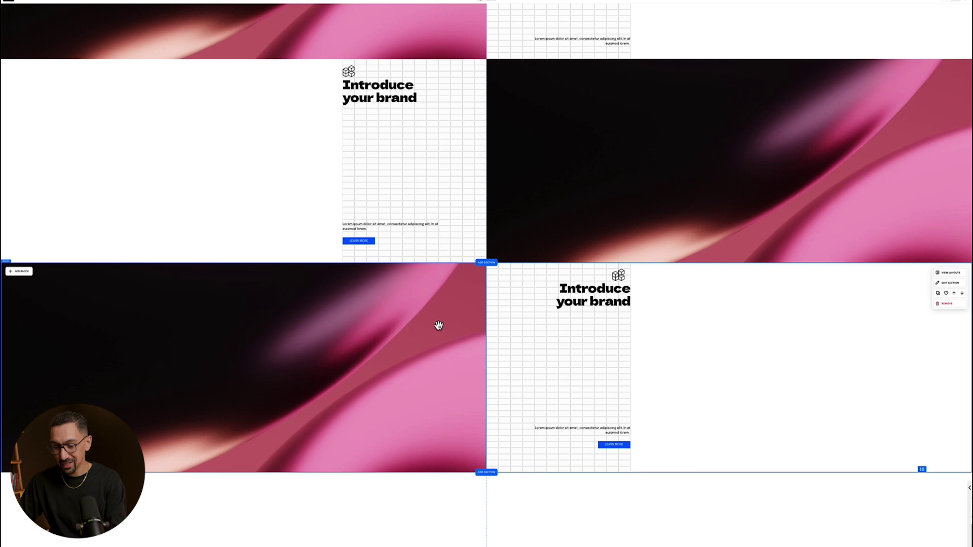
{"action": "scroll", "coordinate": [507, 322], "scroll_direction": "down", "scroll_amount": 3}
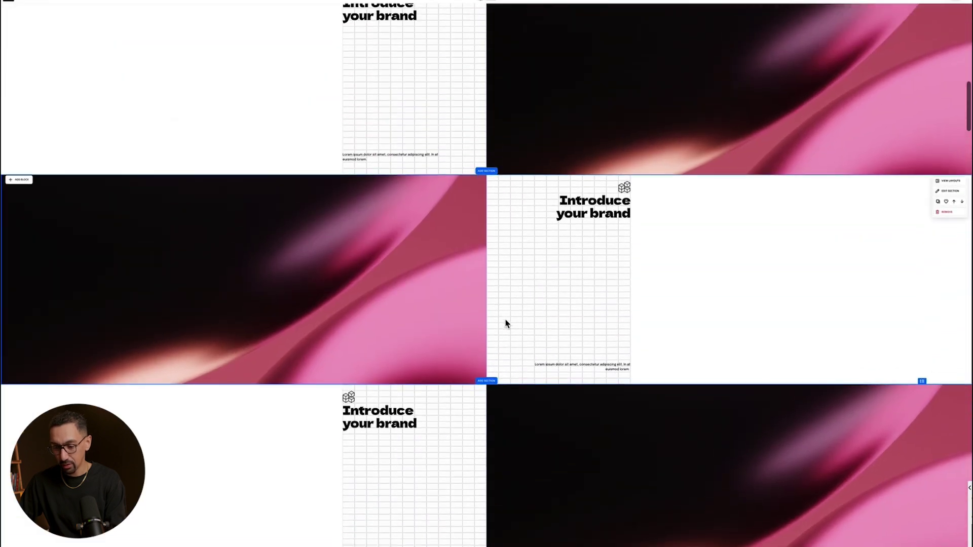
{"action": "scroll", "coordinate": [506, 323], "scroll_direction": "up", "scroll_amount": 3}
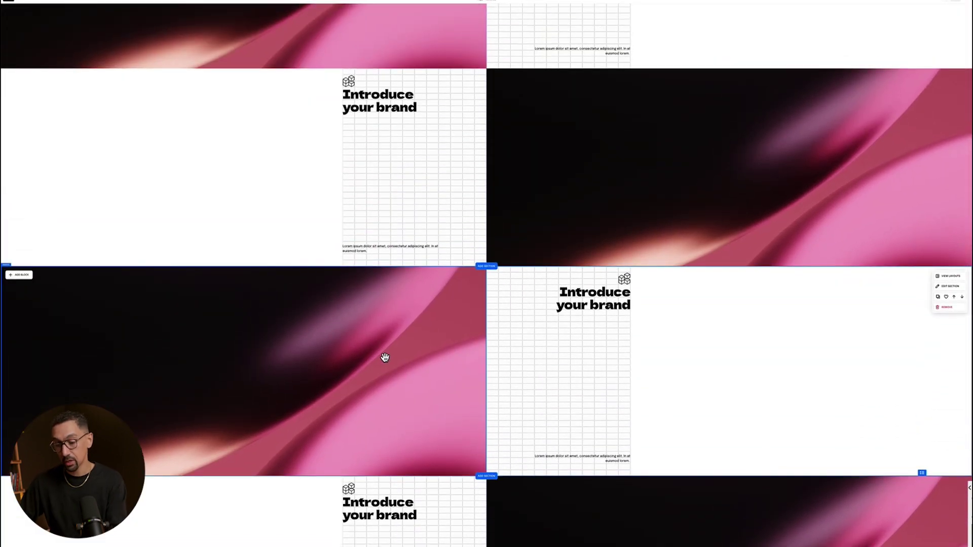